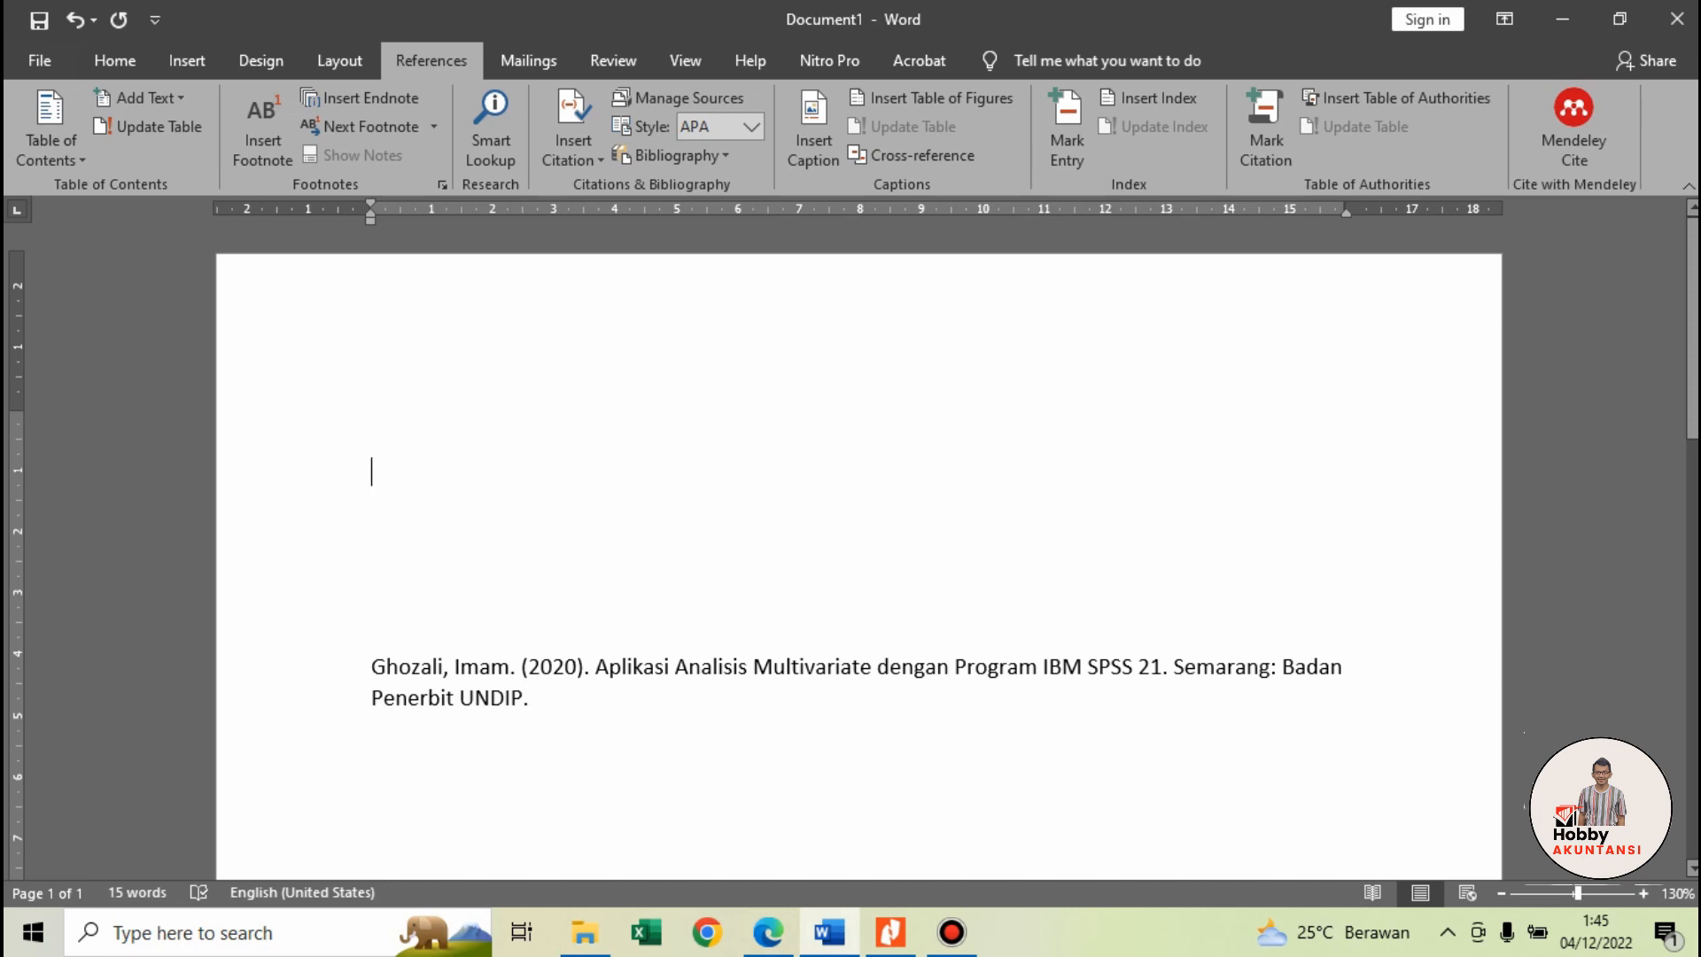
# Step: Switch to Microsoft Edge and review the Mendeley Cite add-in's details, including its supported Word products
pyautogui.moveTo(768, 932)
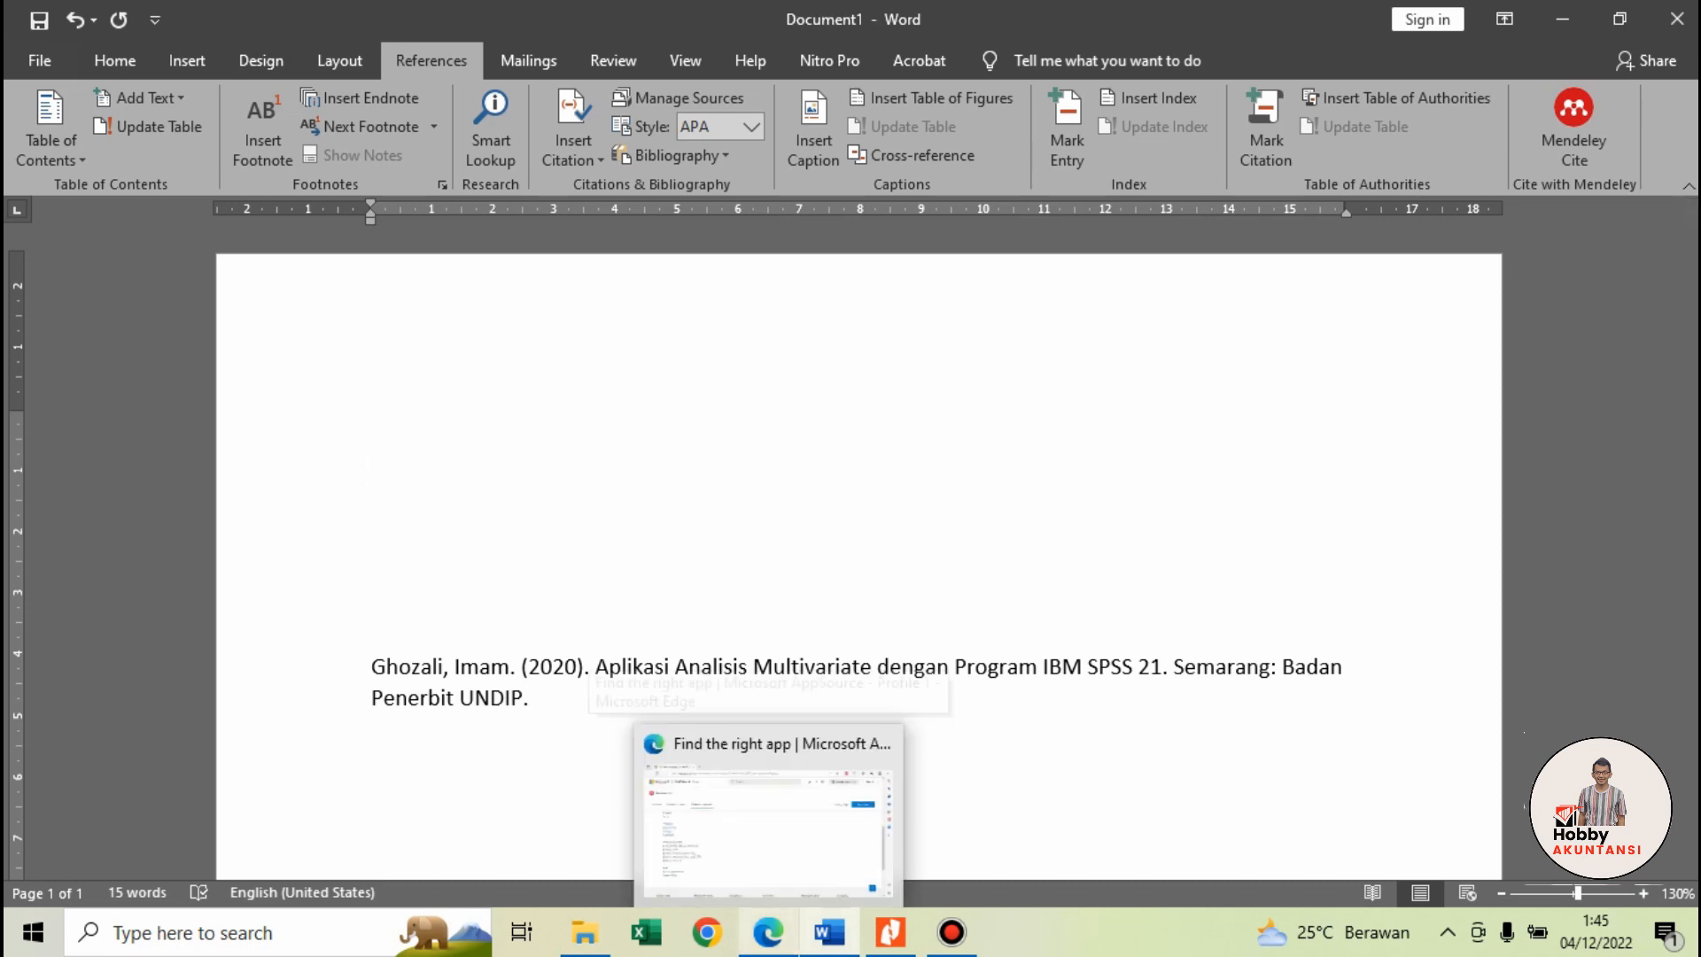
pyautogui.click(768, 808)
pyautogui.scroll(8, 815, 532)
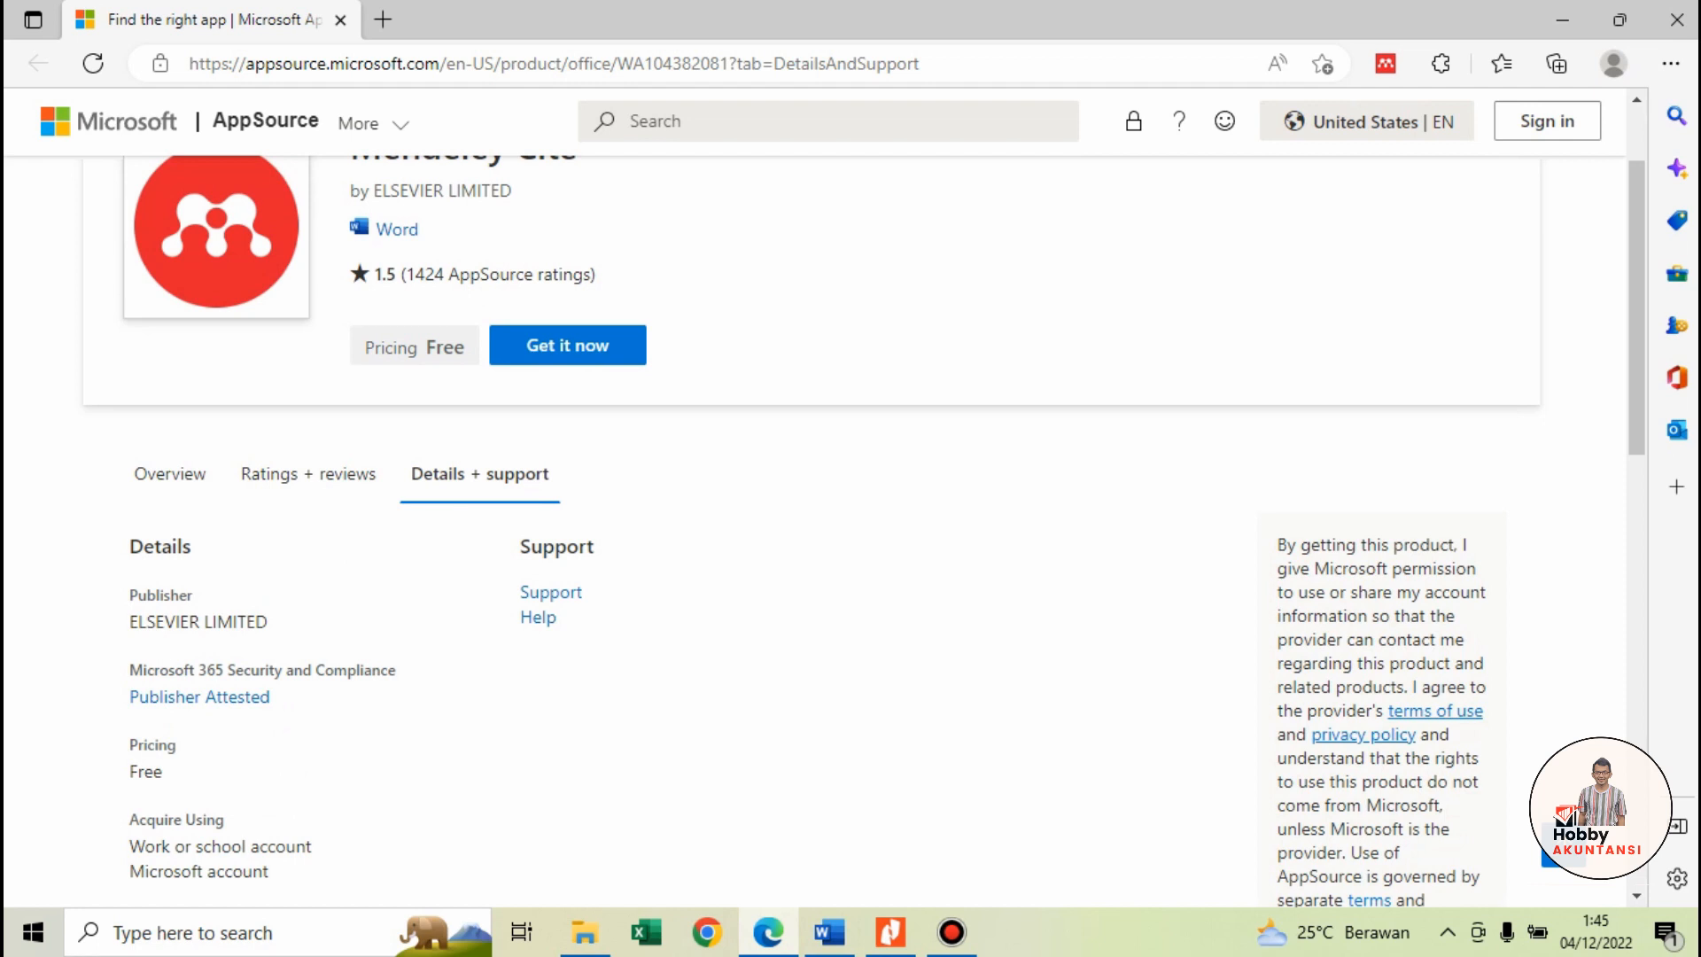
pyautogui.scroll(2, 851, 532)
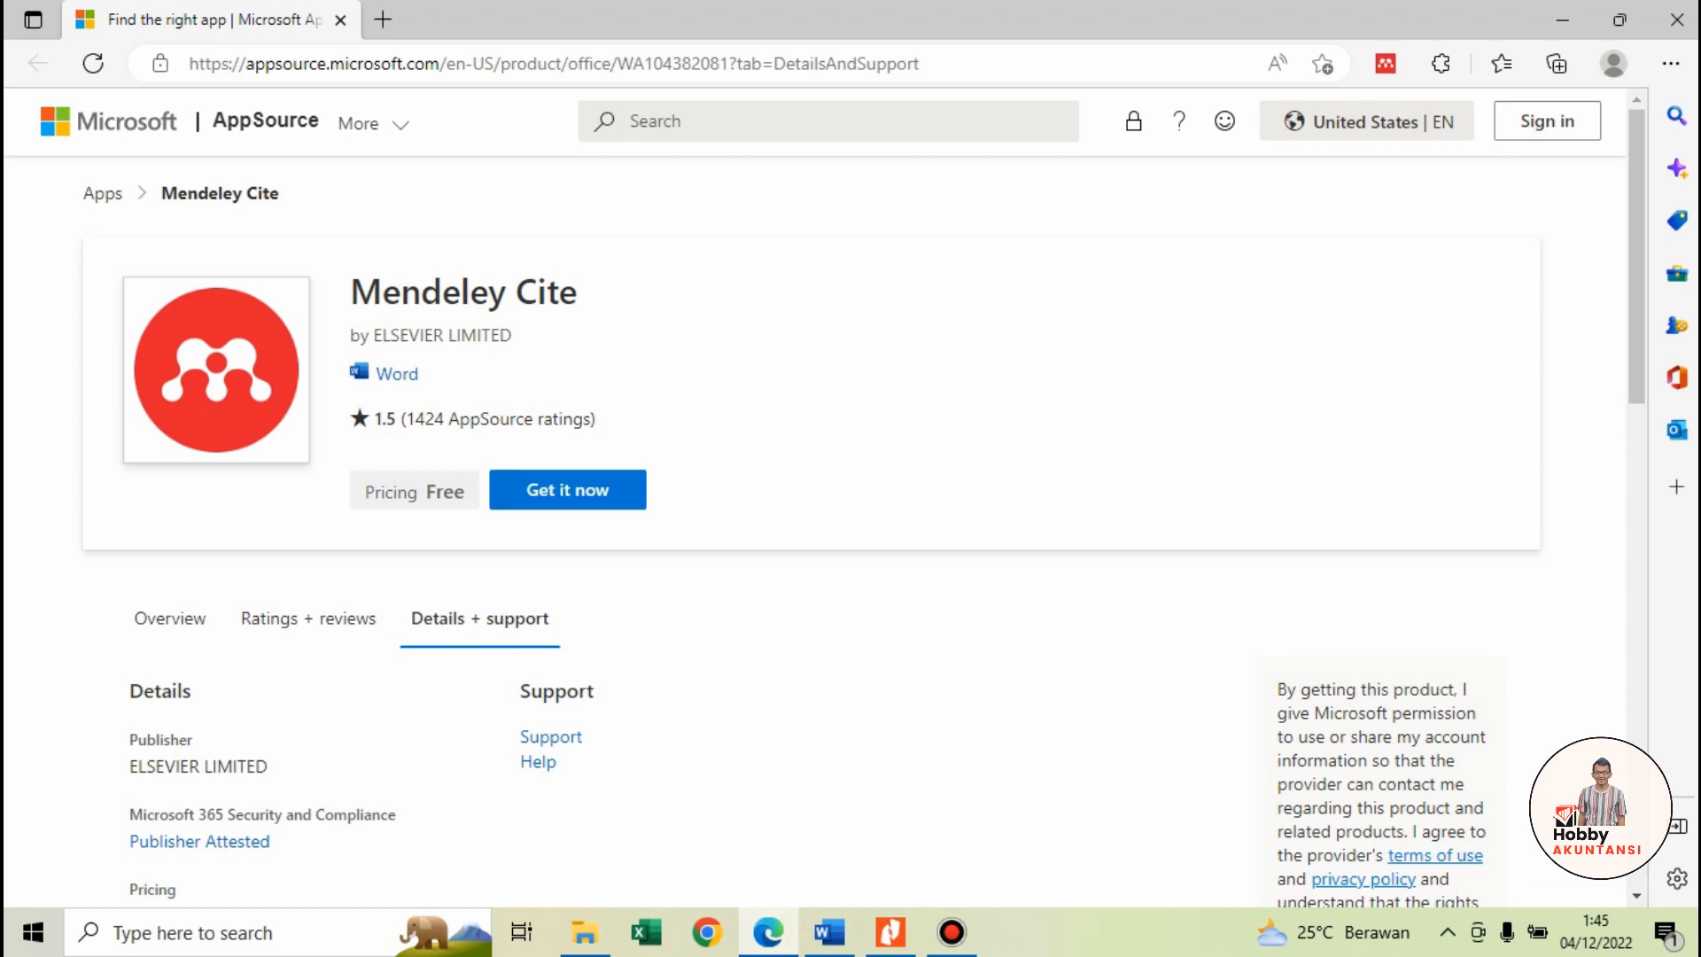
pyautogui.scroll(-10, 852, 532)
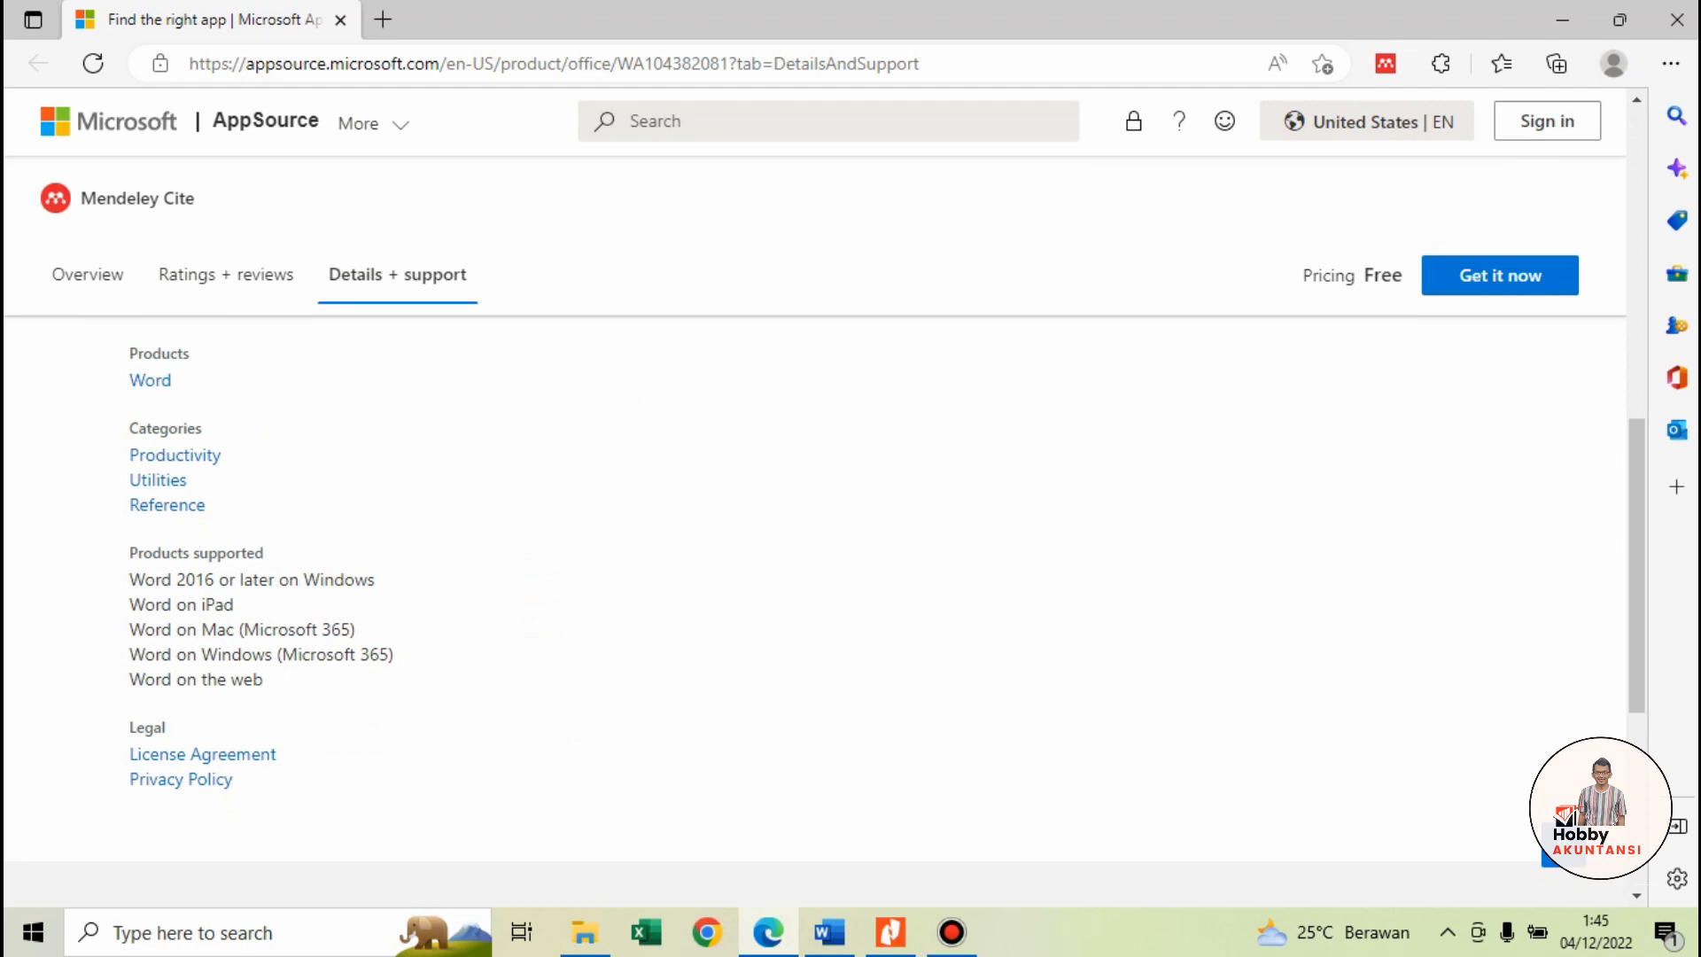
pyautogui.scroll(4, 158, 480)
pyautogui.scroll(2, 815, 533)
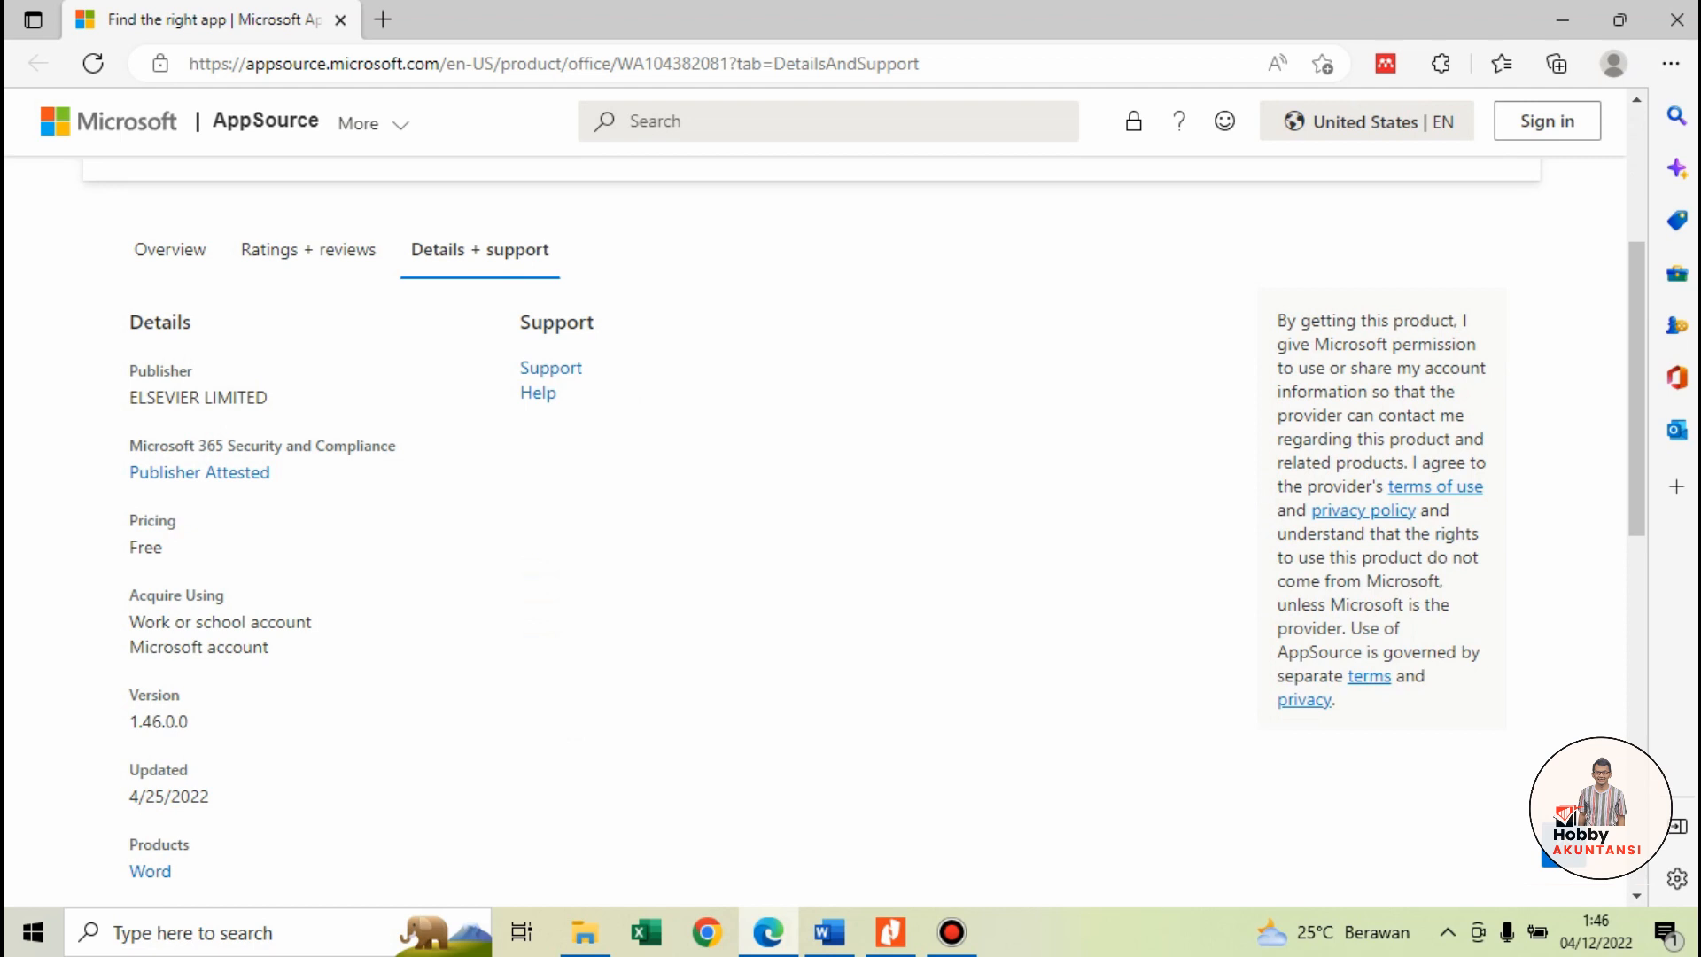
# Step: Return to Word and write "Minat mahasiswa akuntansi dalam belajar accurate" at the start of the document
pyautogui.click(829, 932)
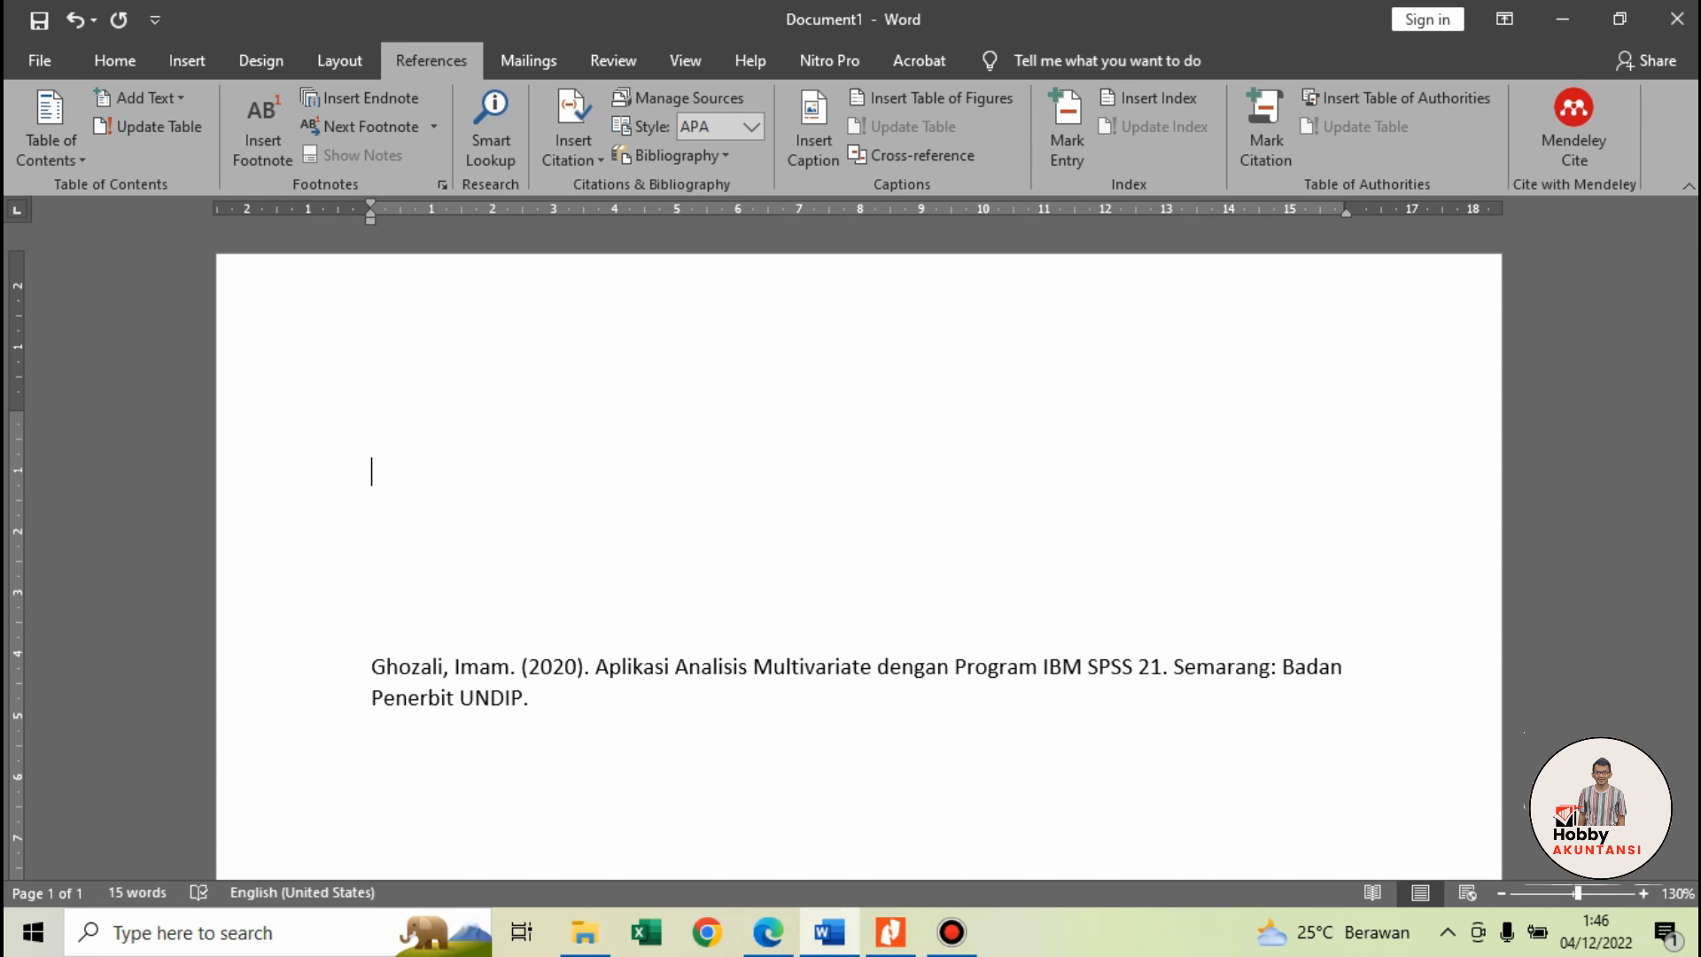
pyautogui.write('Minat mahasiswa ')
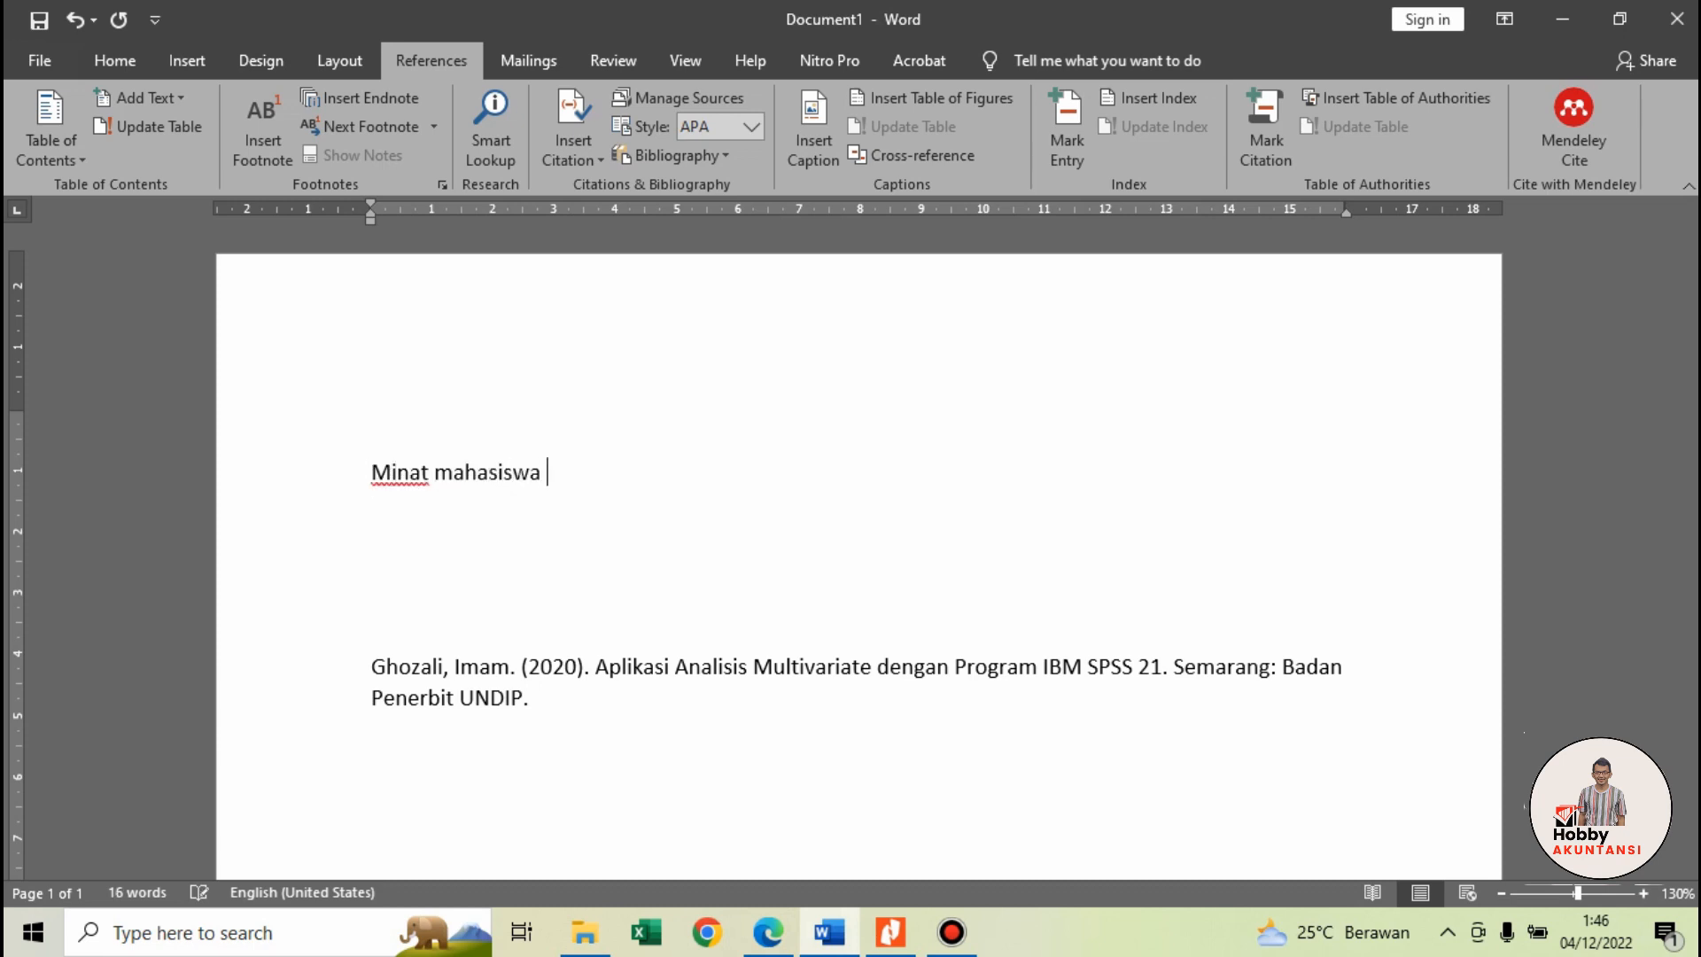
pyautogui.write('akutansi')
pyautogui.press('BackSpace')
pyautogui.press('BackSpace')
pyautogui.press('BackSpace')
pyautogui.press('BackSpace')
pyautogui.press('BackSpace')
pyautogui.write('ntansi')
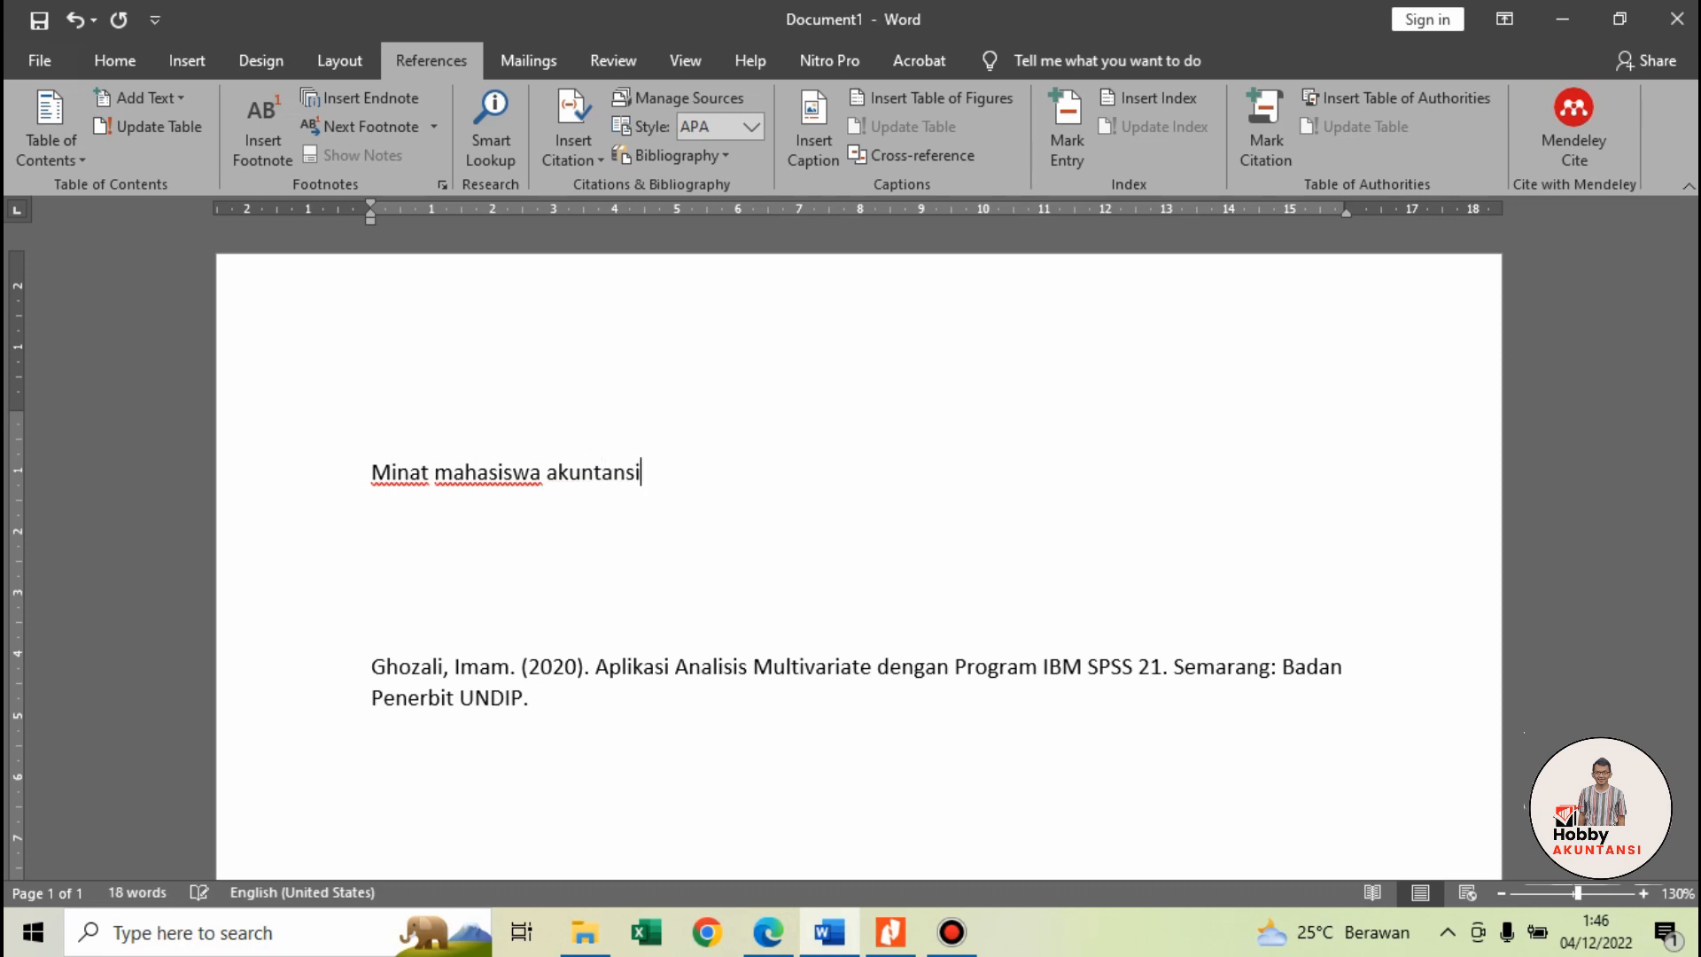
pyautogui.write(' dalam belajar')
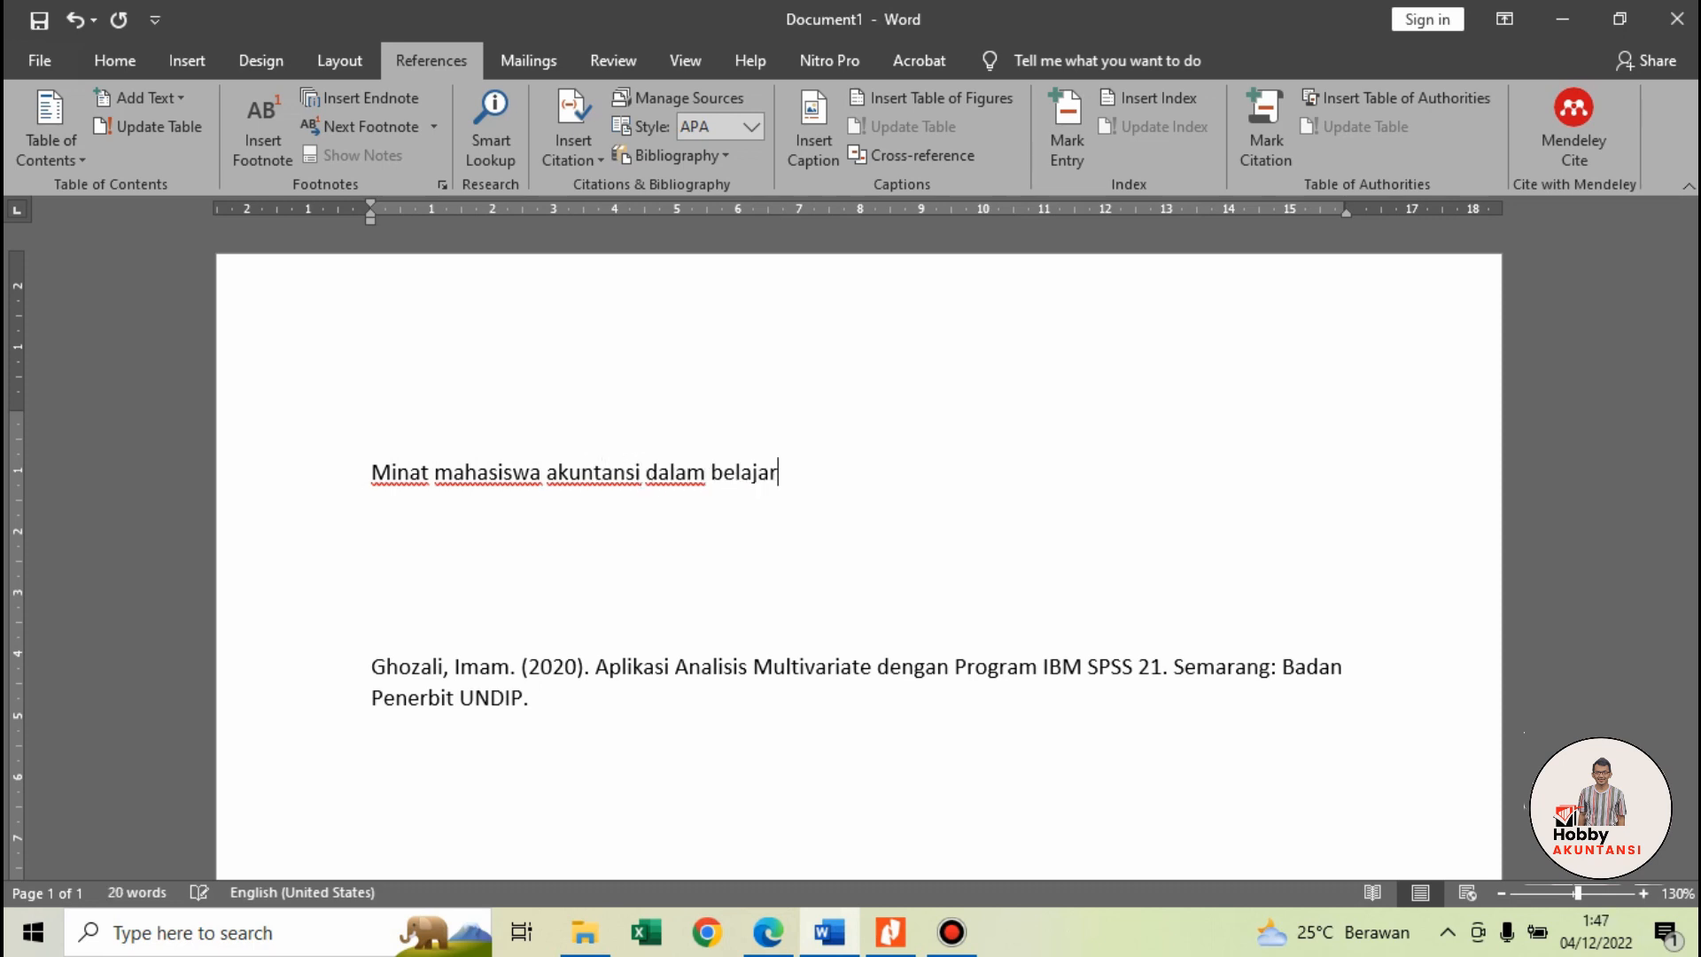
pyautogui.write(' accurate')
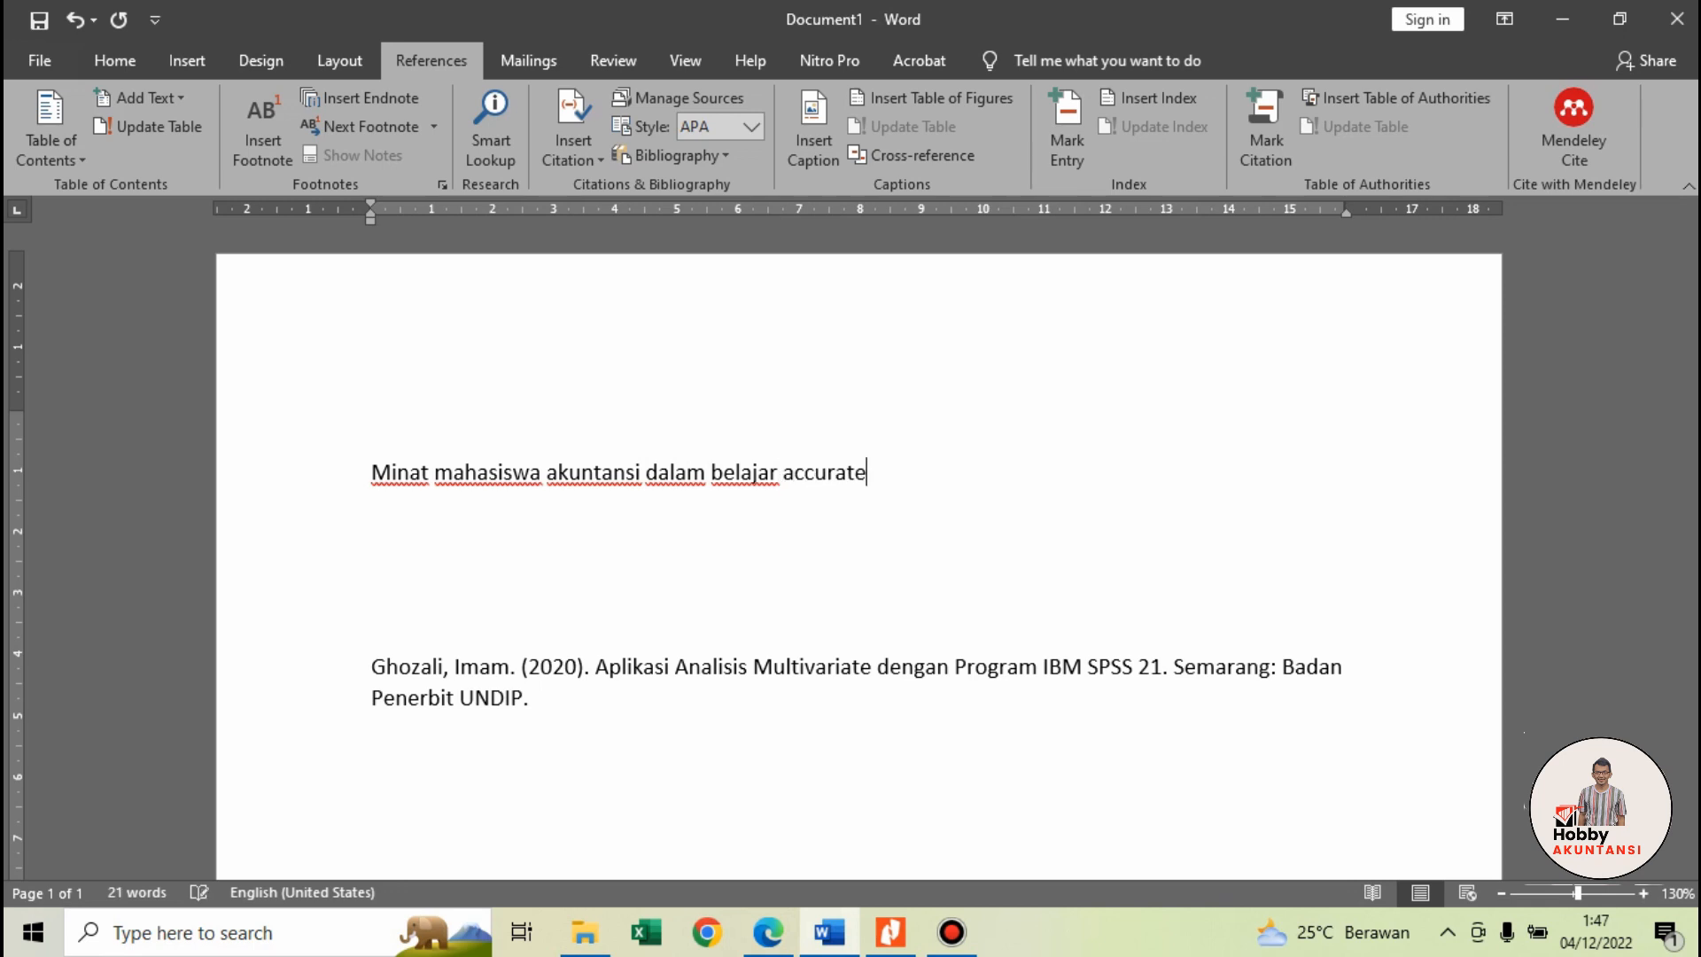
pyautogui.write('.')
pyautogui.press('BackSpace')
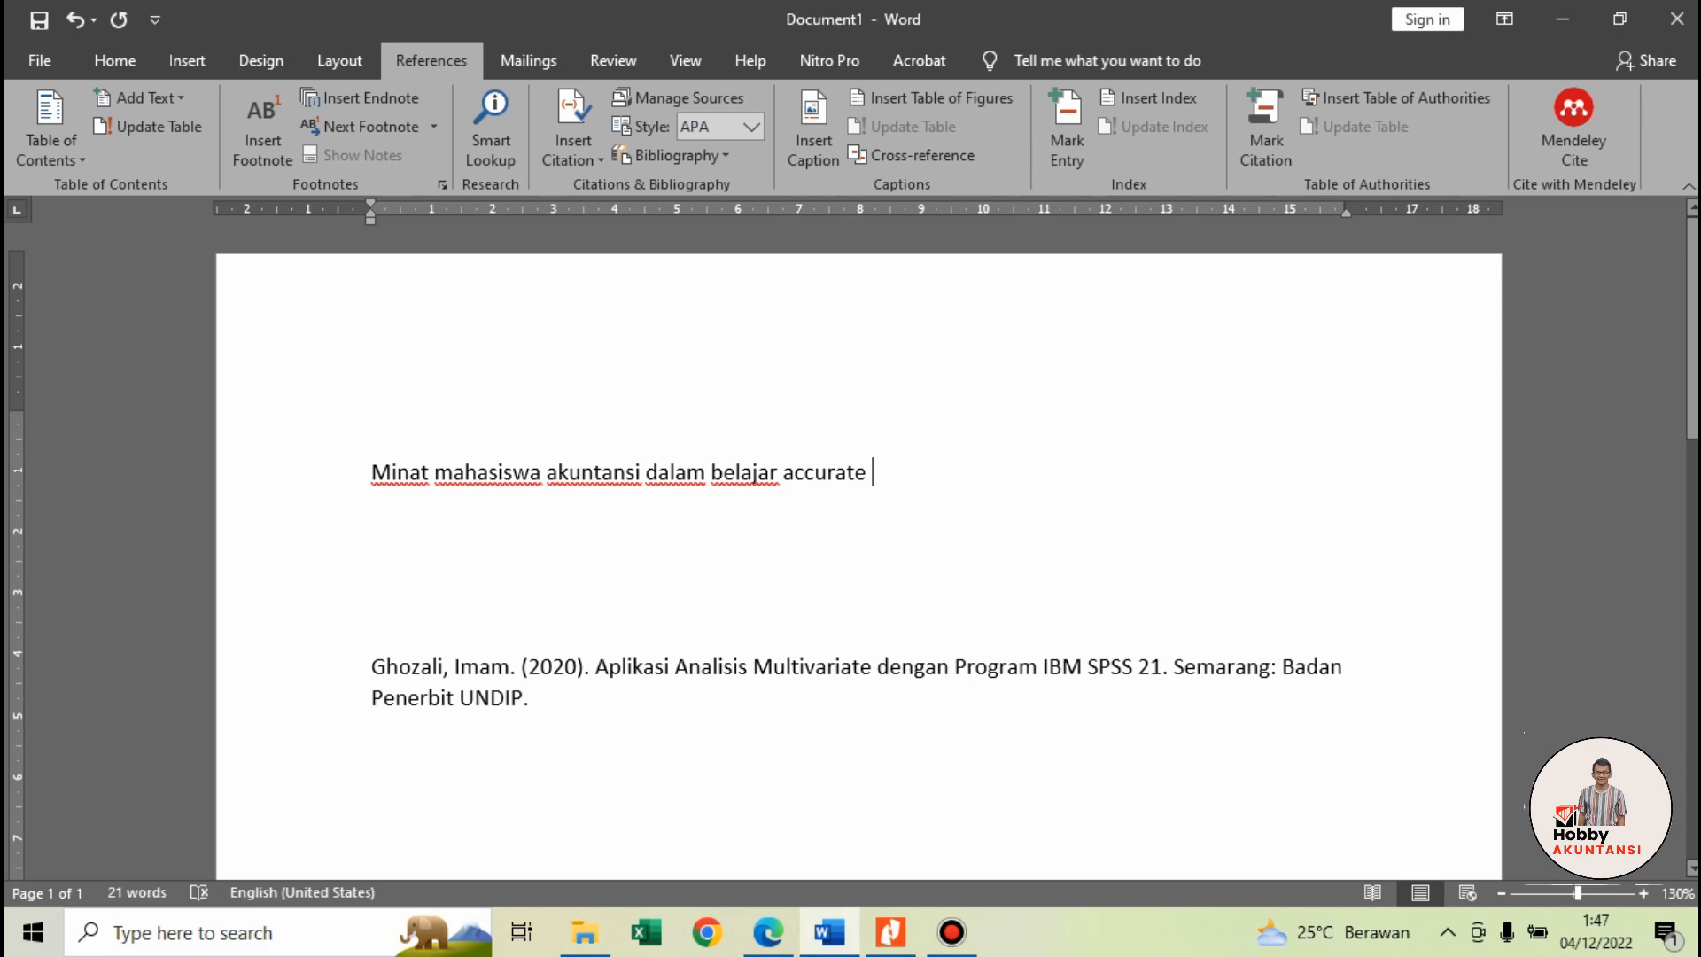
# Step: Switch to Nitro Pro with the 182-499-1-PB article and snap its window to the right half of the screen
pyautogui.click(890, 931)
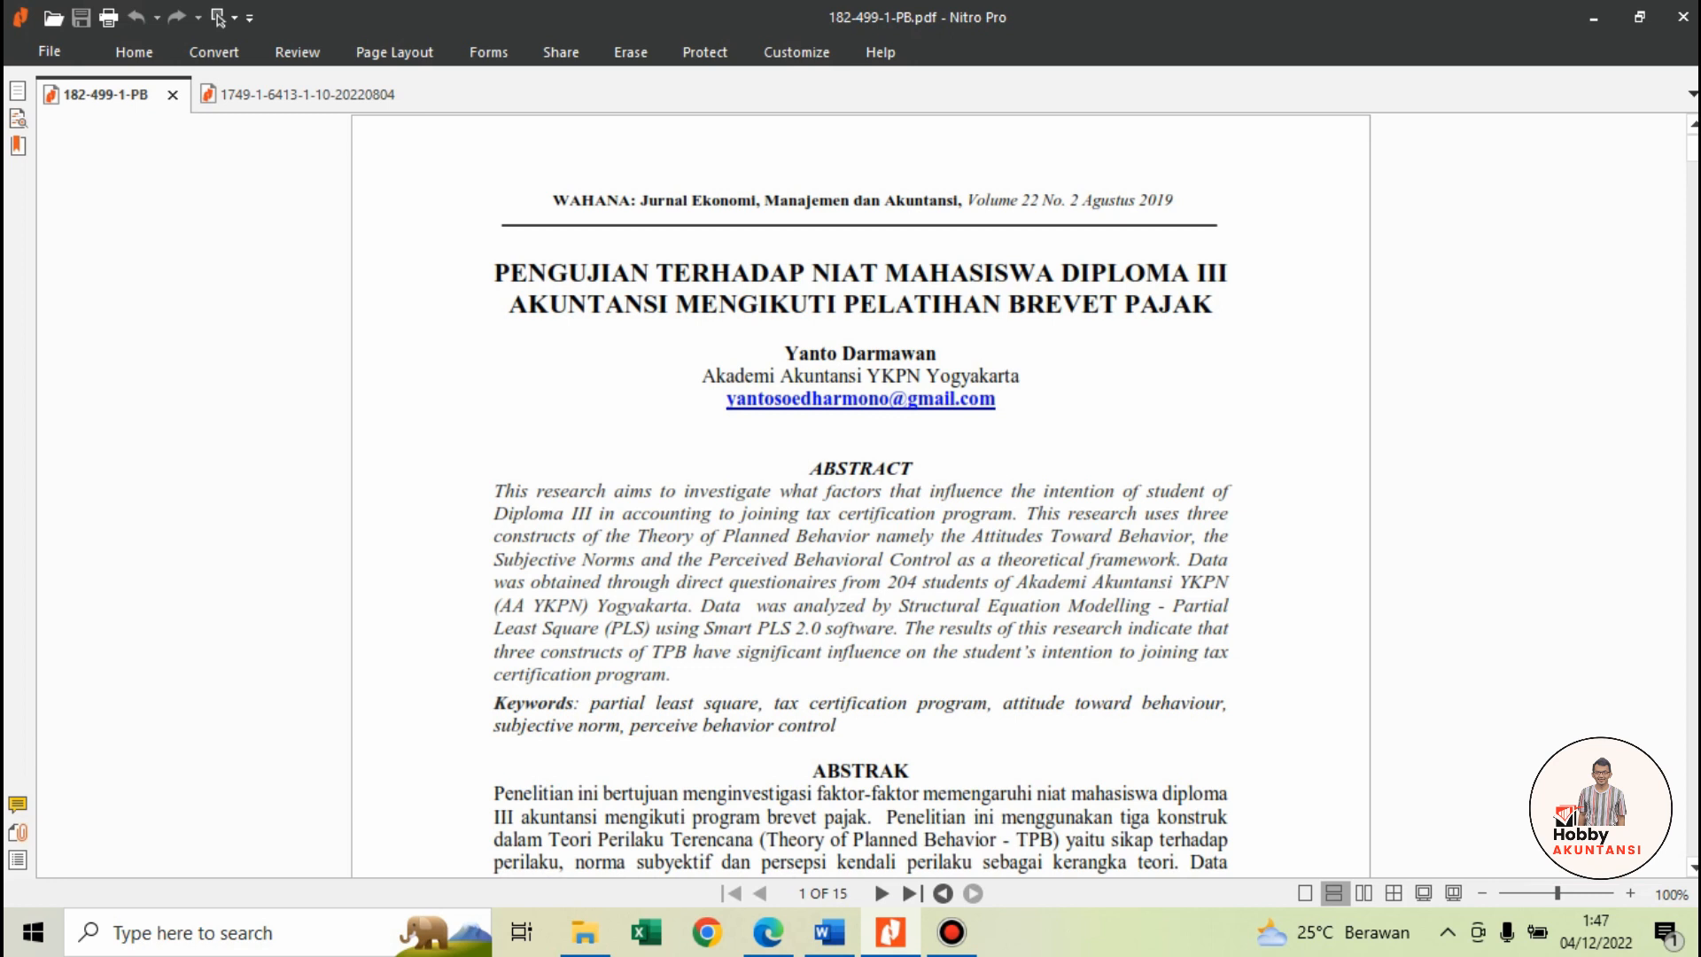
pyautogui.press('super+Right')
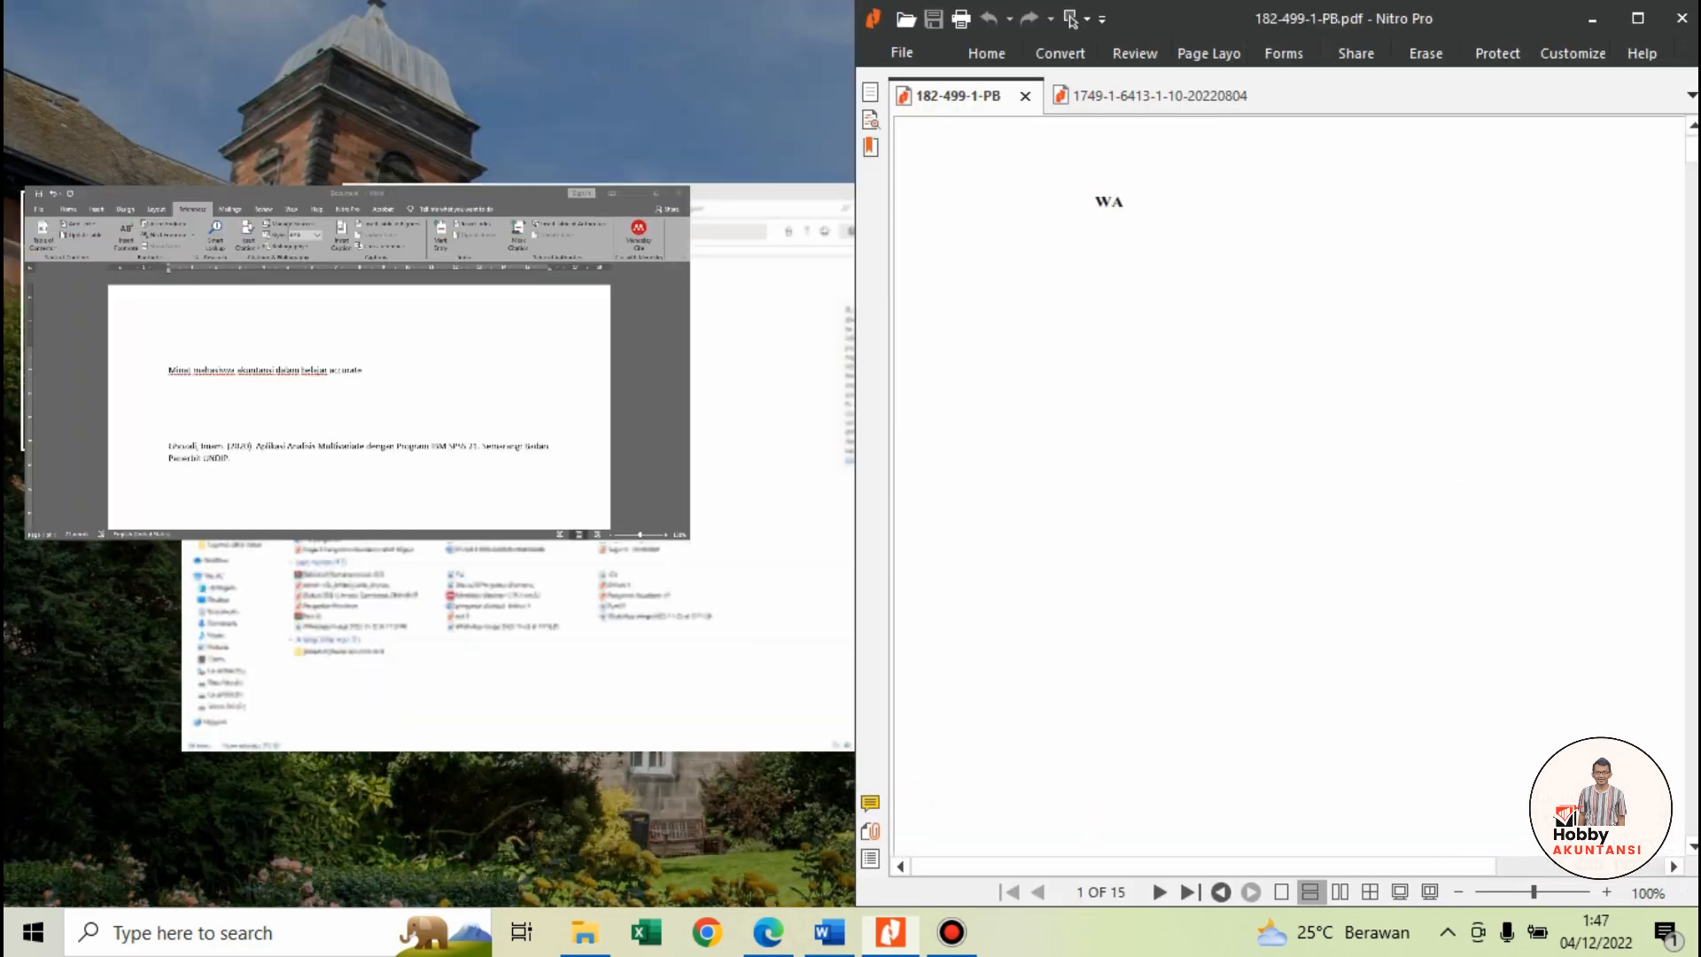
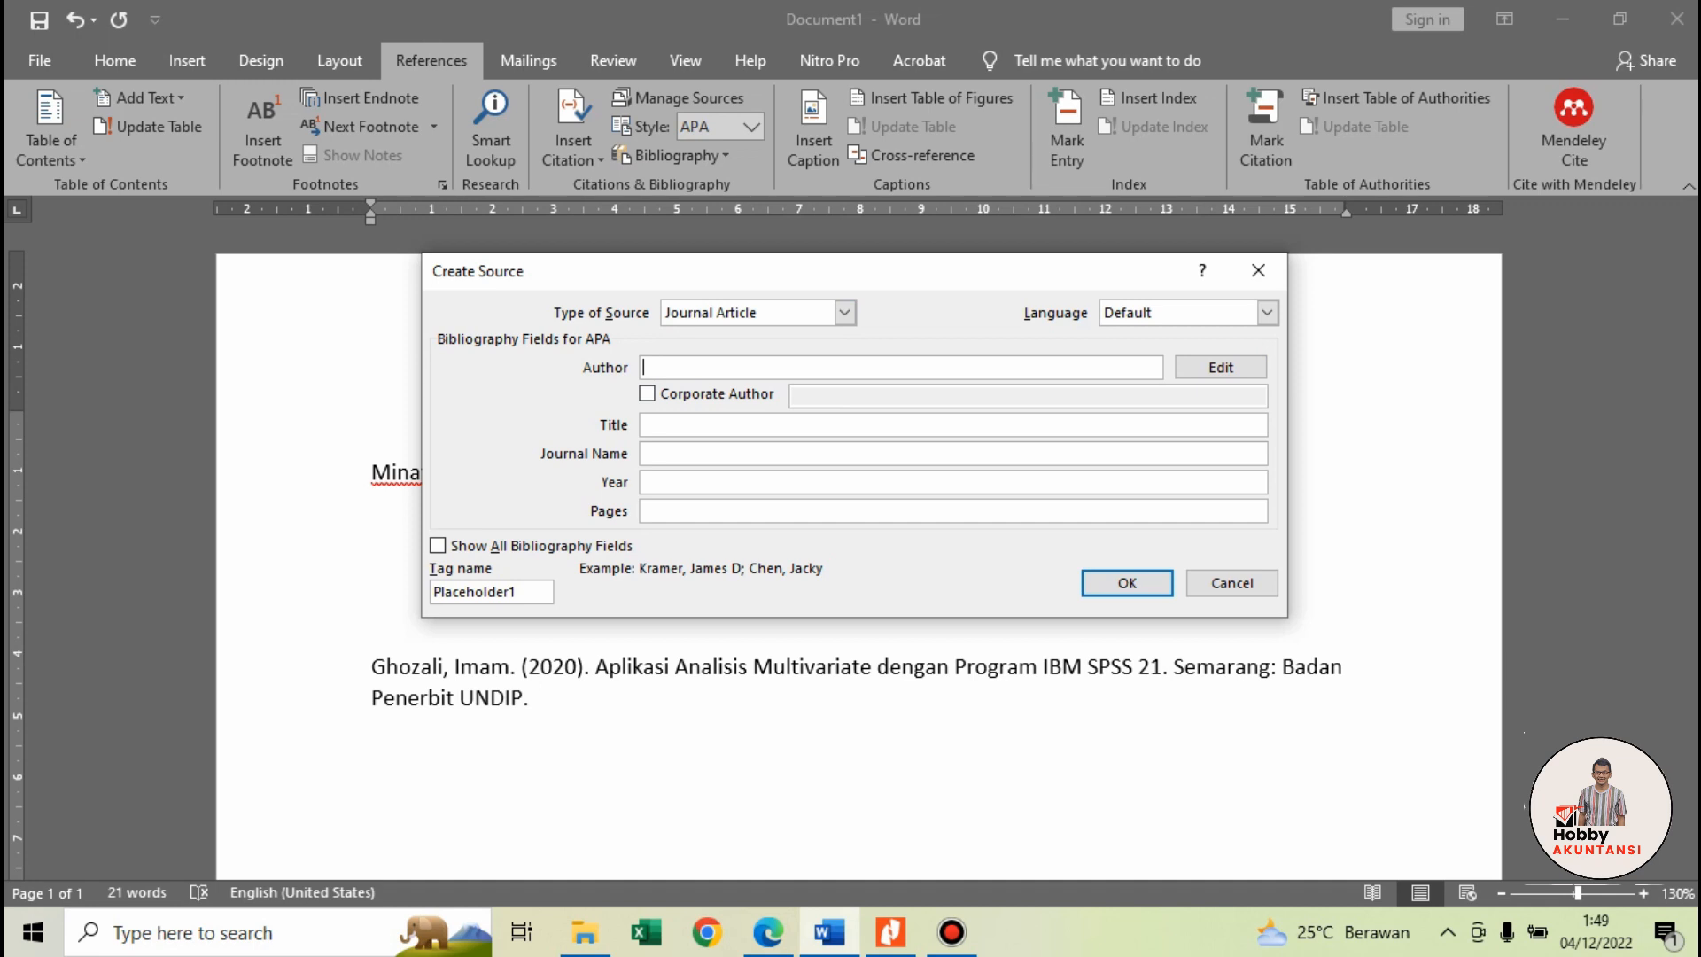
# Step: Enter the article author's name, last name first, in the new journal article source and accept it in the name editor
pyautogui.write('Darmawan, Yanto')
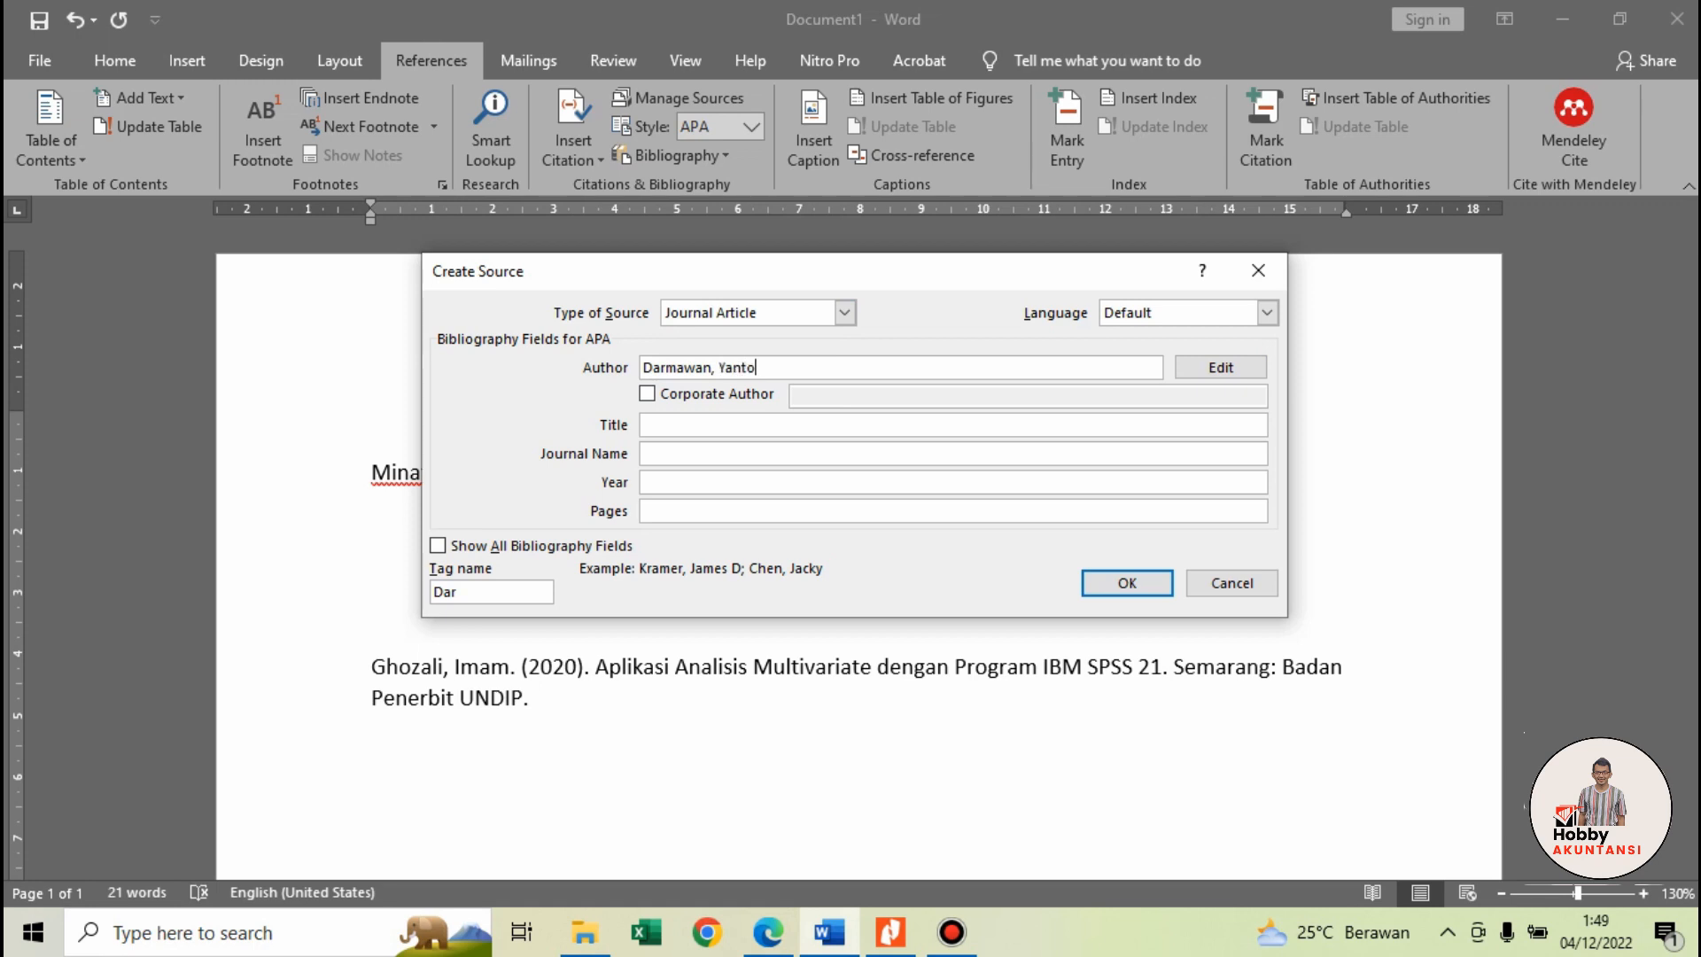
pyautogui.write(';')
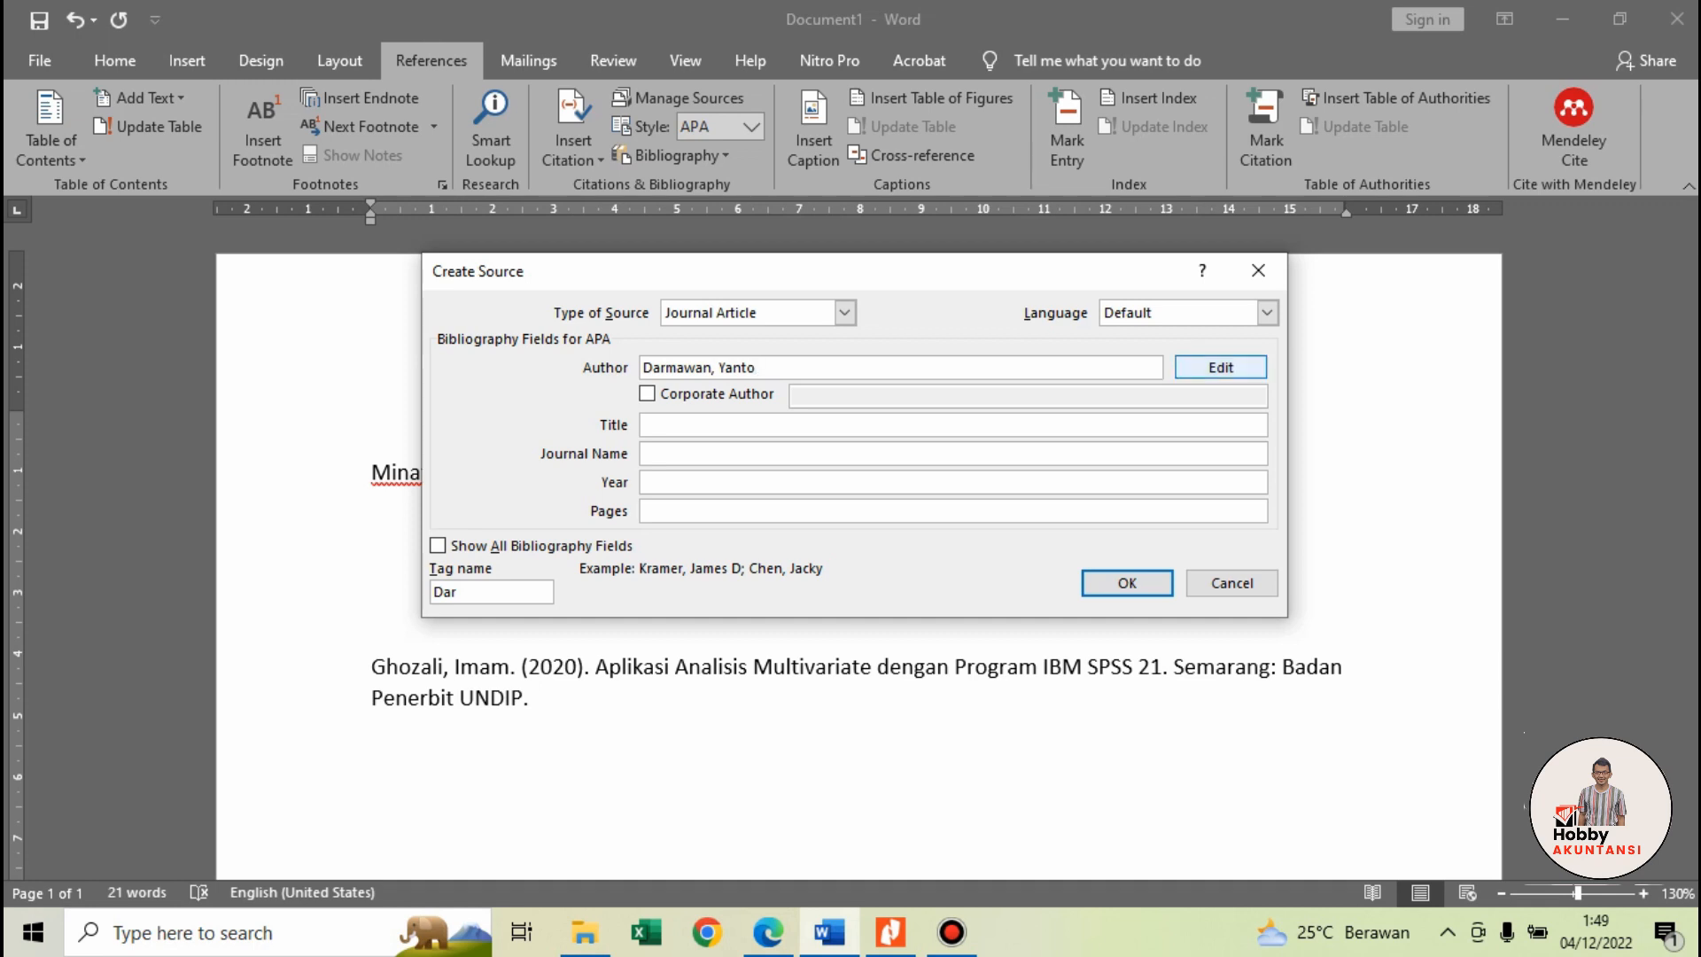
pyautogui.click(1220, 366)
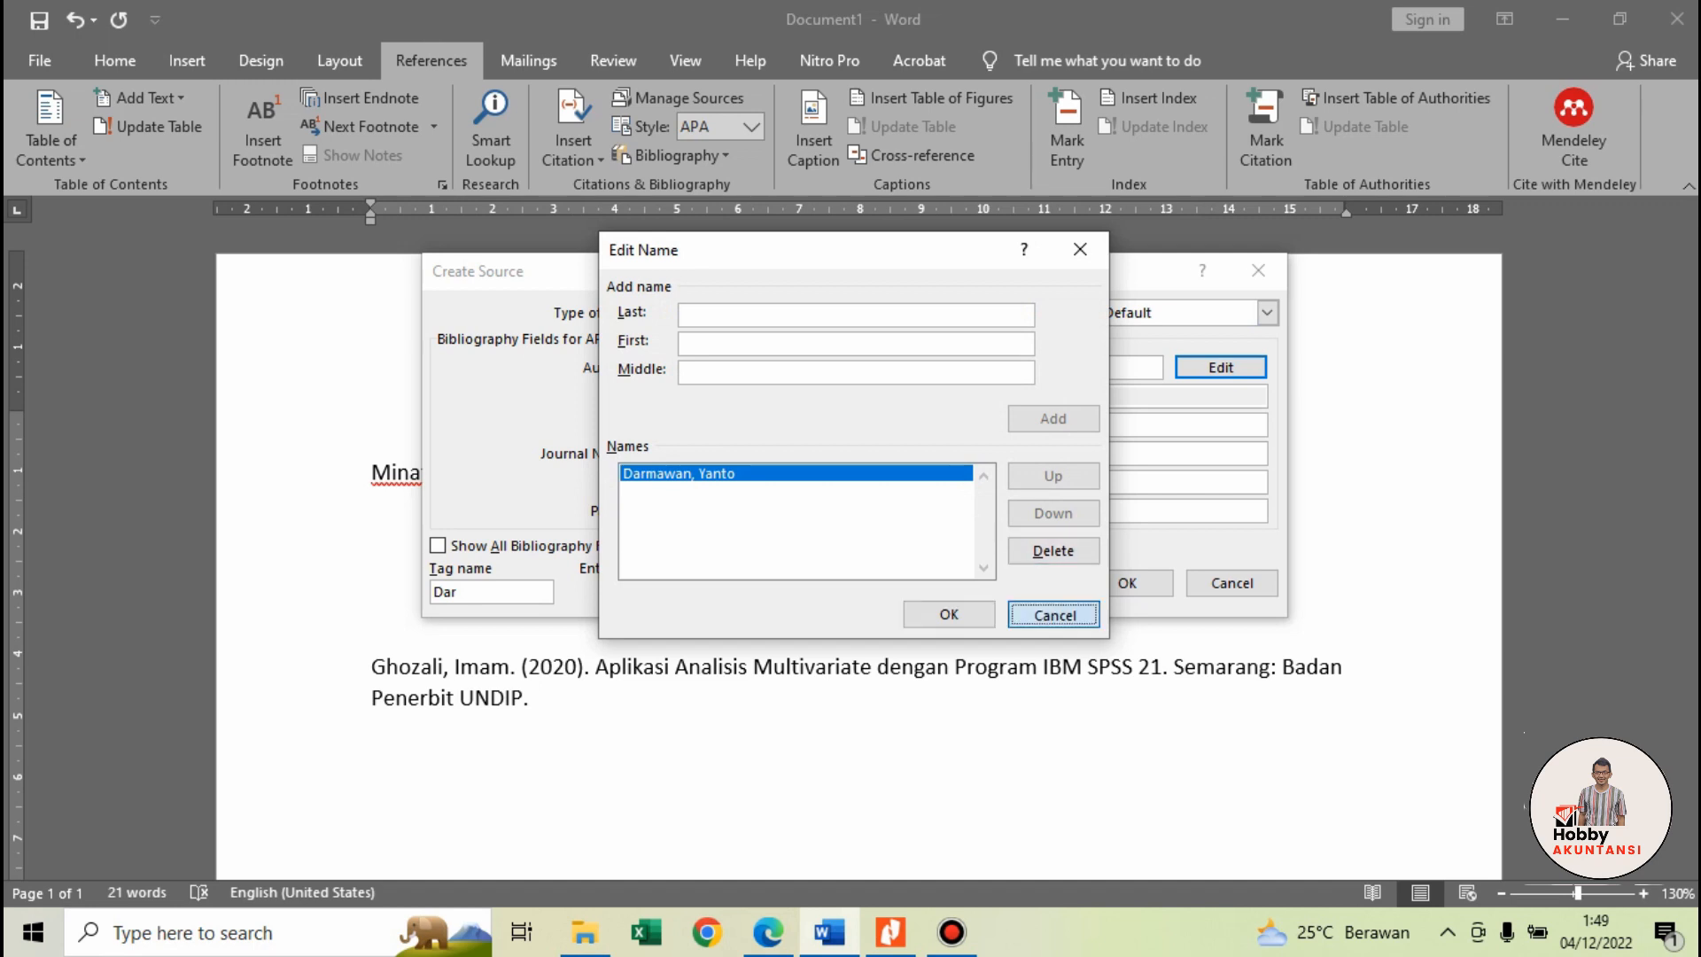
pyautogui.click(949, 613)
# Step: Consult the article PDF and set the source's title to "Pengujian Terhadap Niat Mahasiswa Diploma III"
pyautogui.click(762, 425)
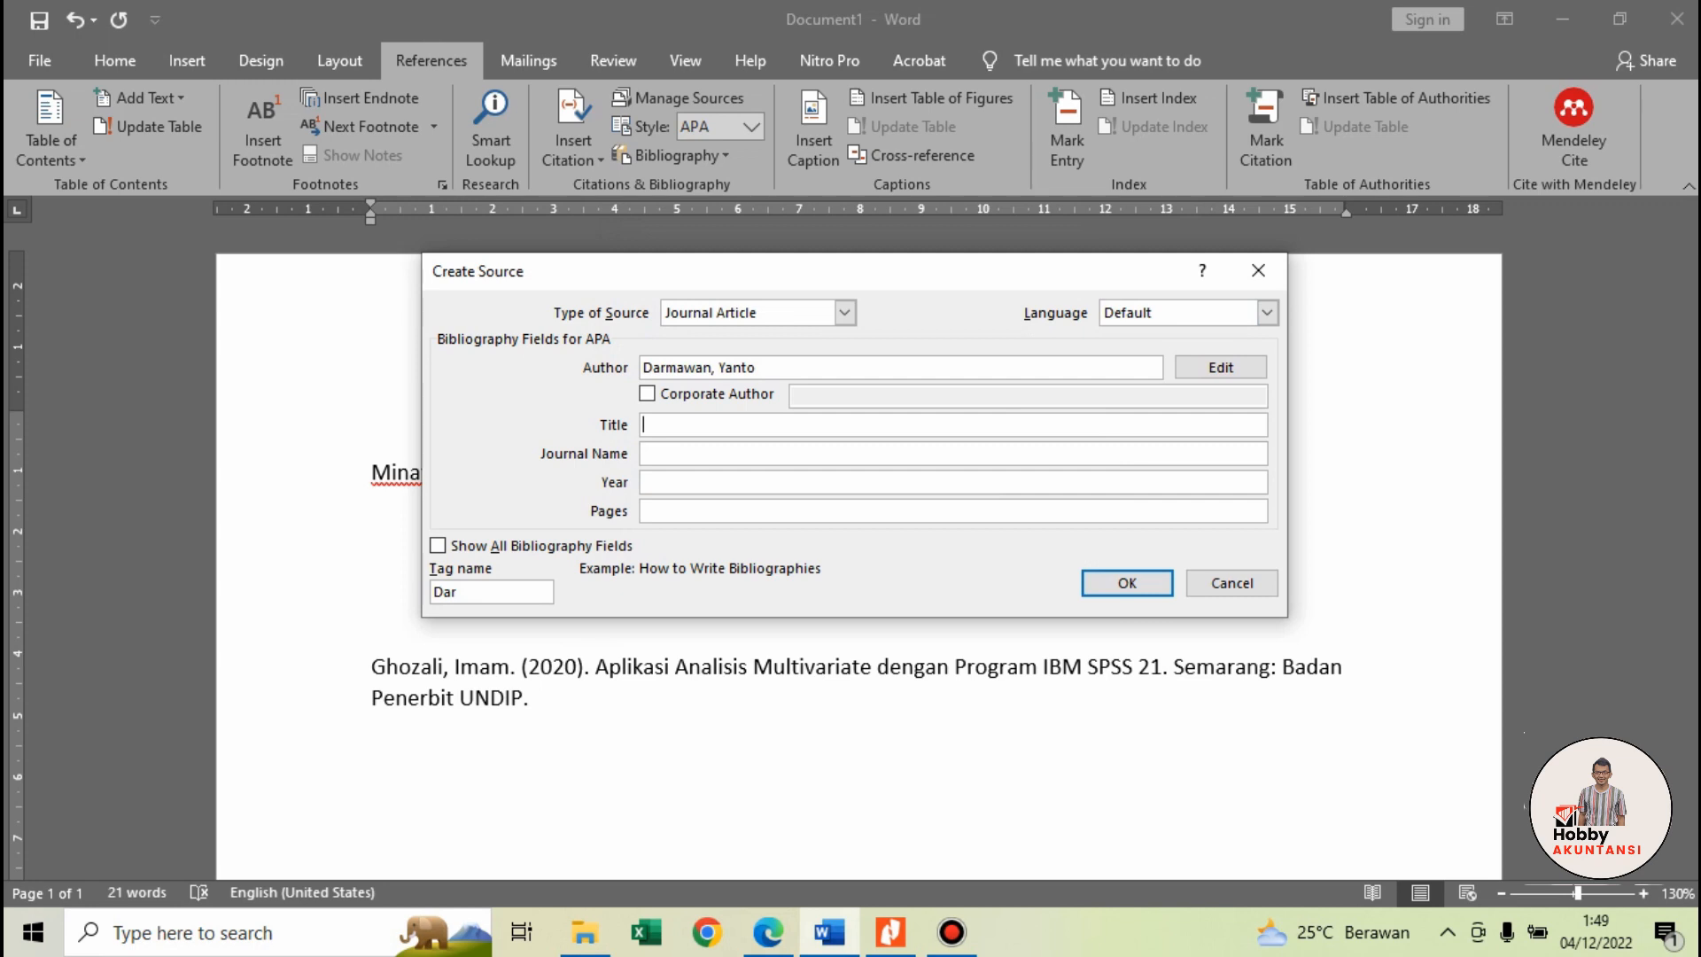
pyautogui.click(890, 932)
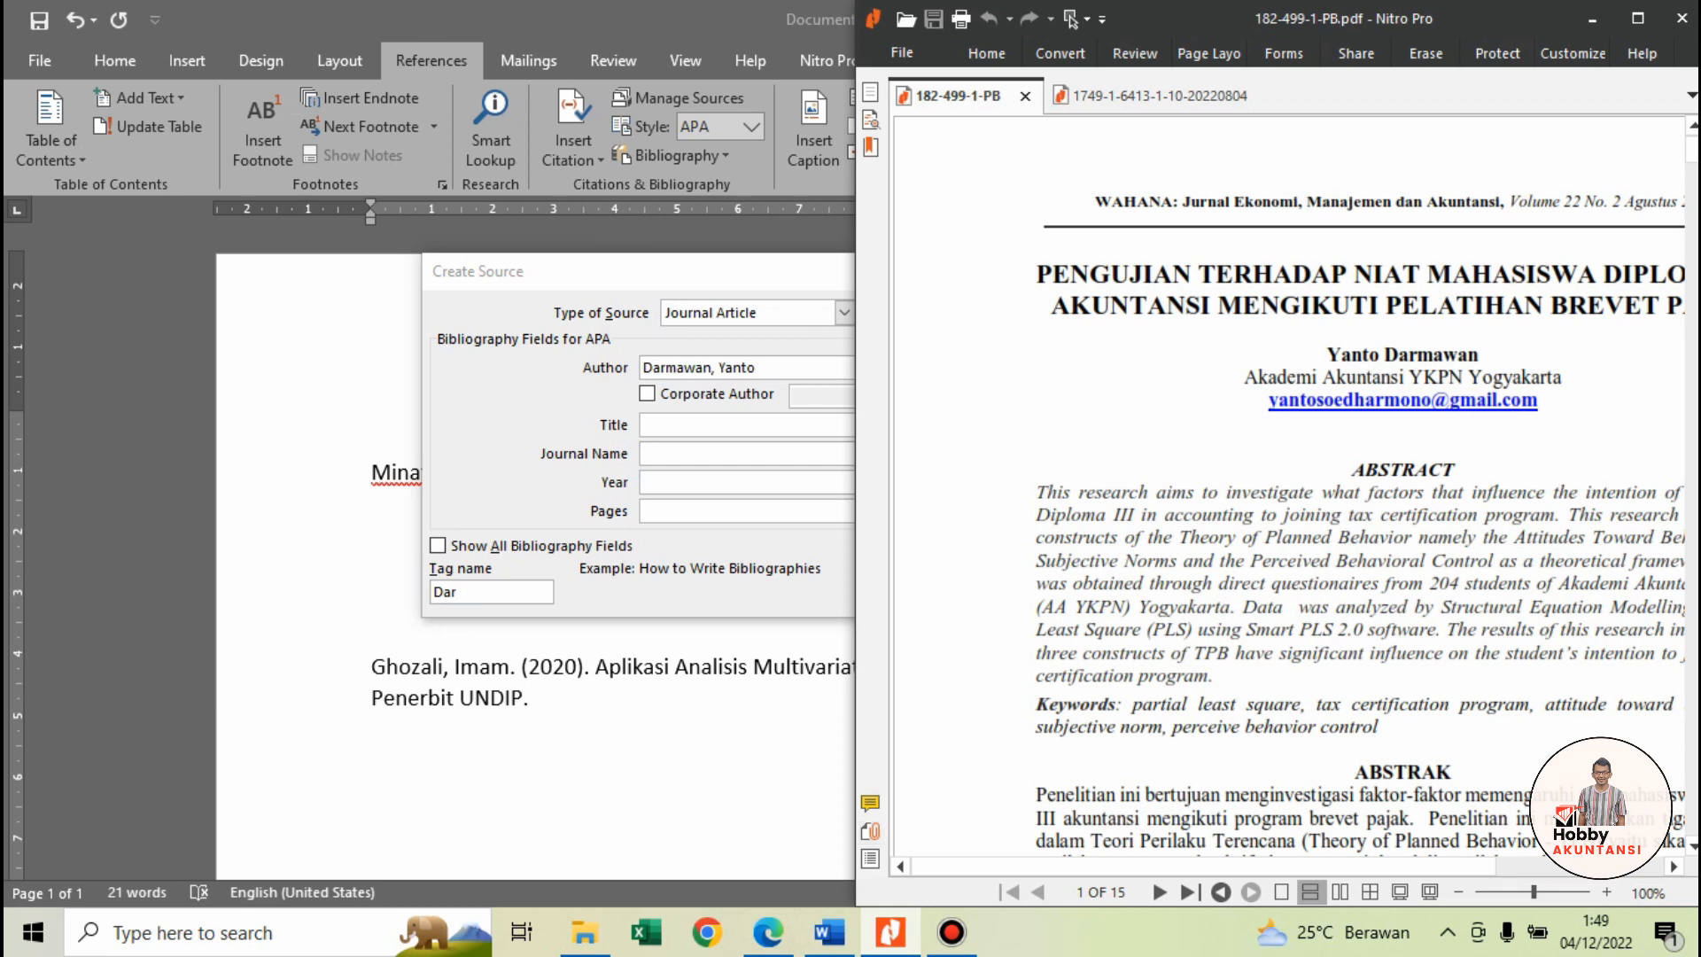
pyautogui.hotkey('alt', 'Tab')
pyautogui.write('Pengu')
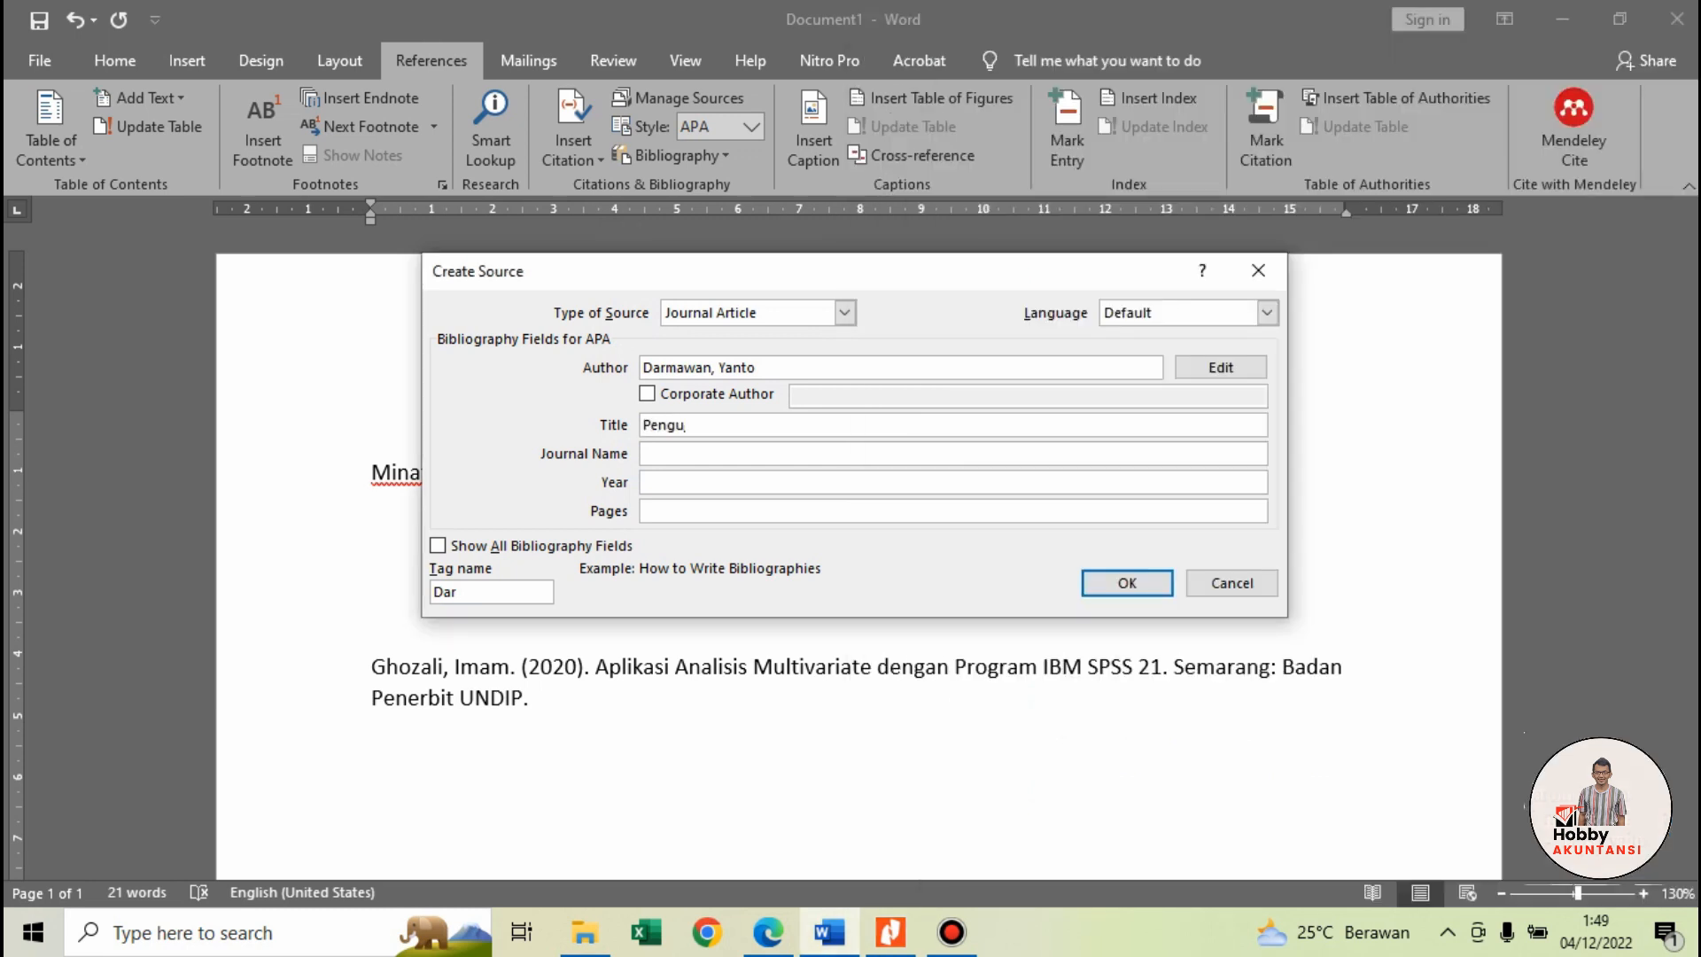
pyautogui.write('jian Terhadap Niat Mahasiswa D')
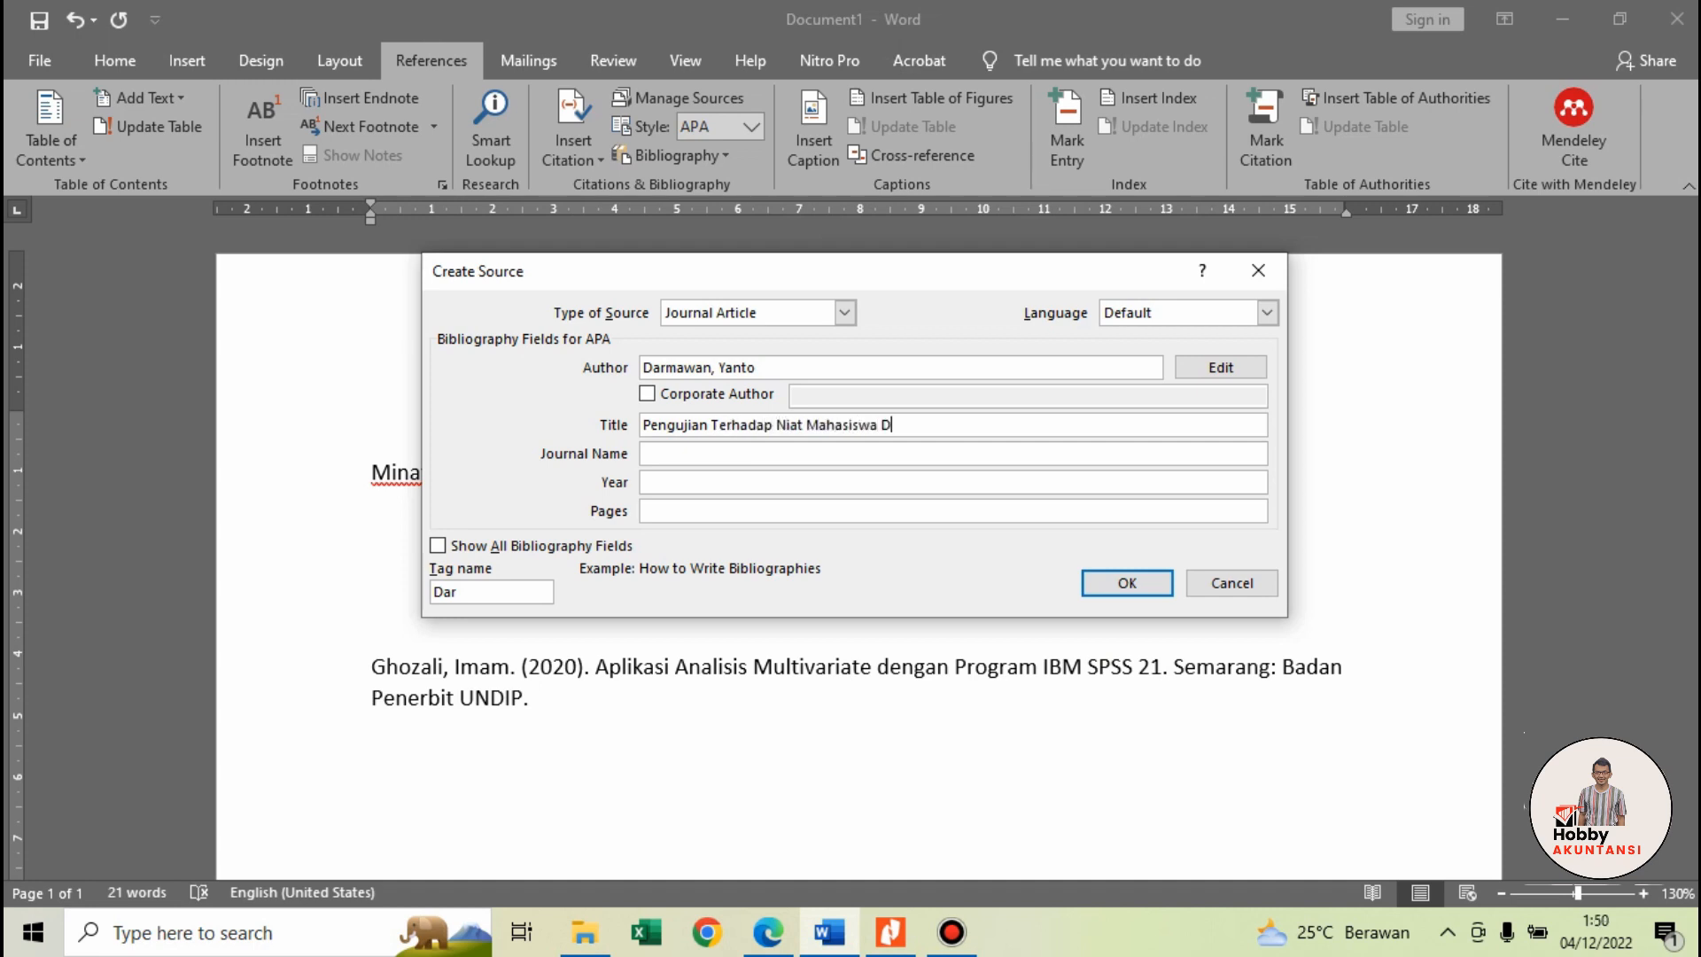
pyautogui.write('iploma III')
# Step: Consult the PDF header and set the source's journal name to "WAHANA: Jurnal Ekonomi, Manajemen, dan Akuntansi"
pyautogui.click(886, 454)
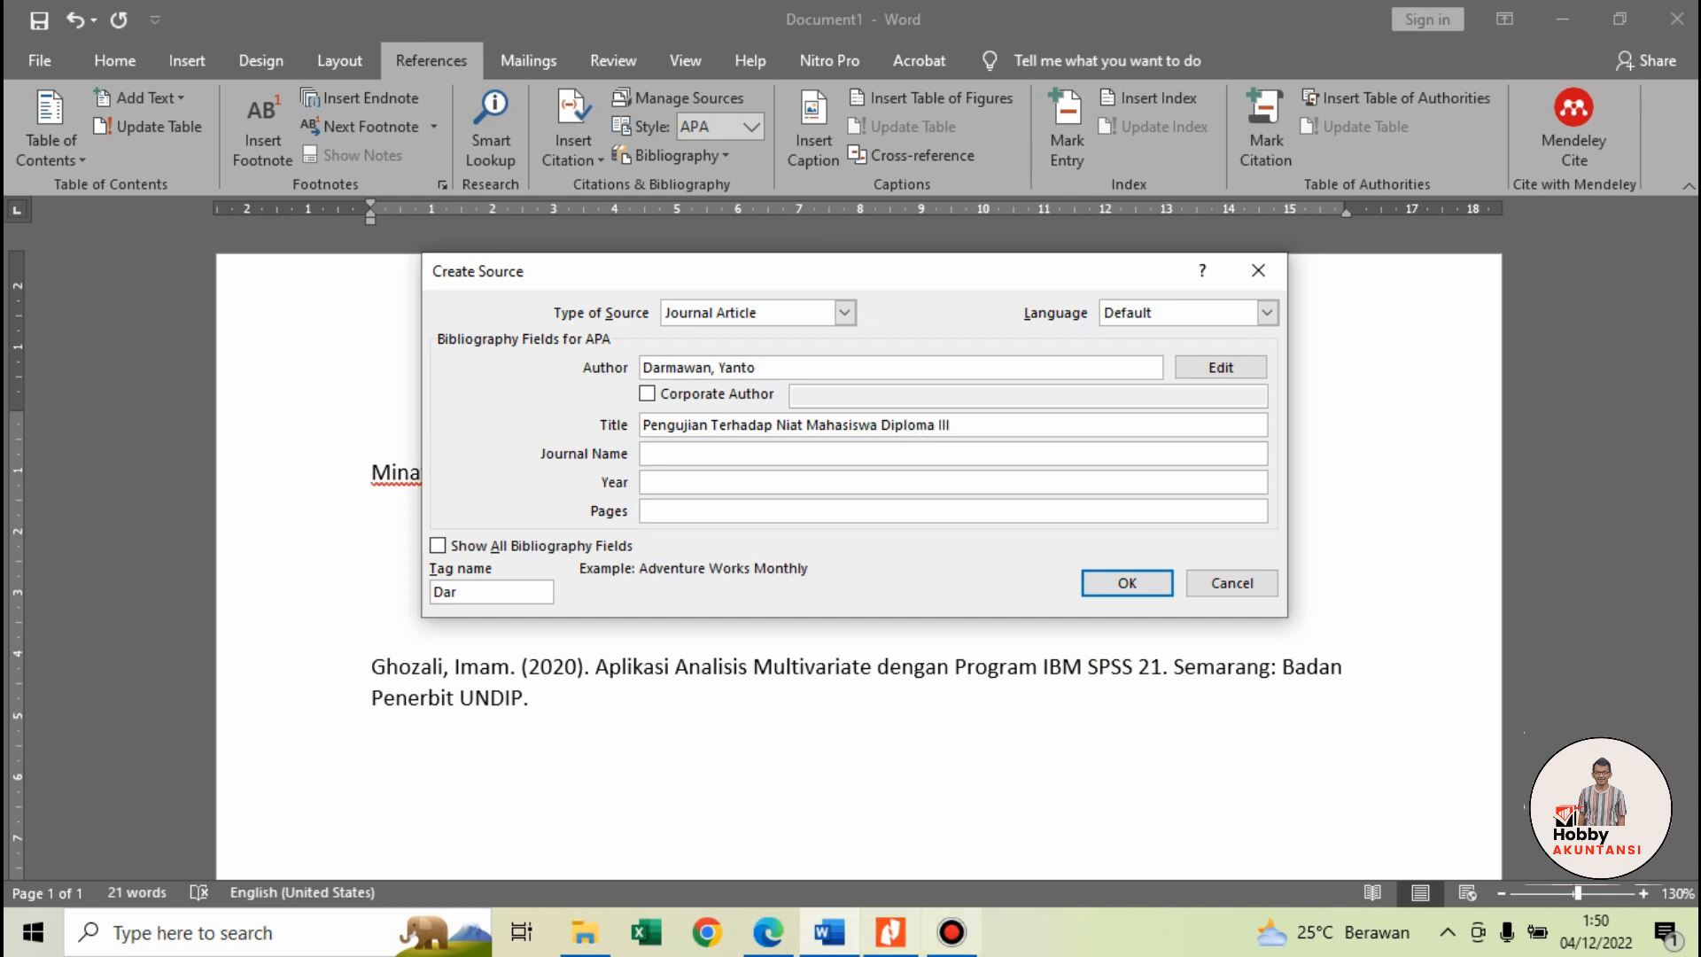
pyautogui.click(891, 933)
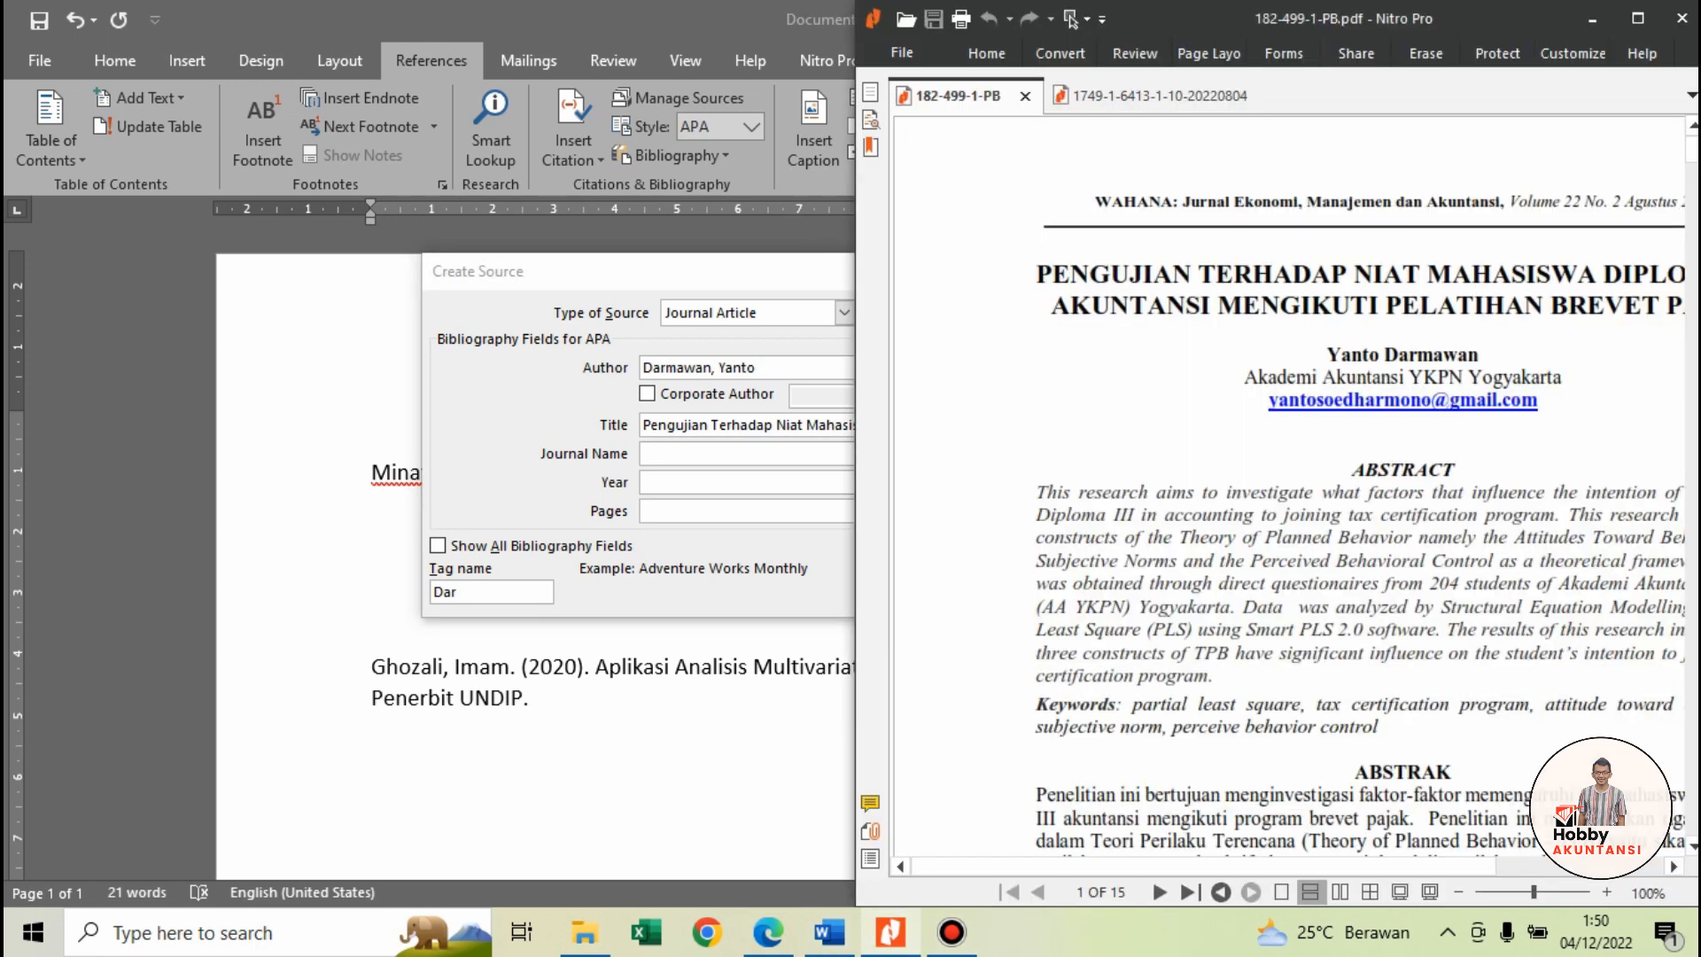
pyautogui.click(890, 932)
pyautogui.write('W')
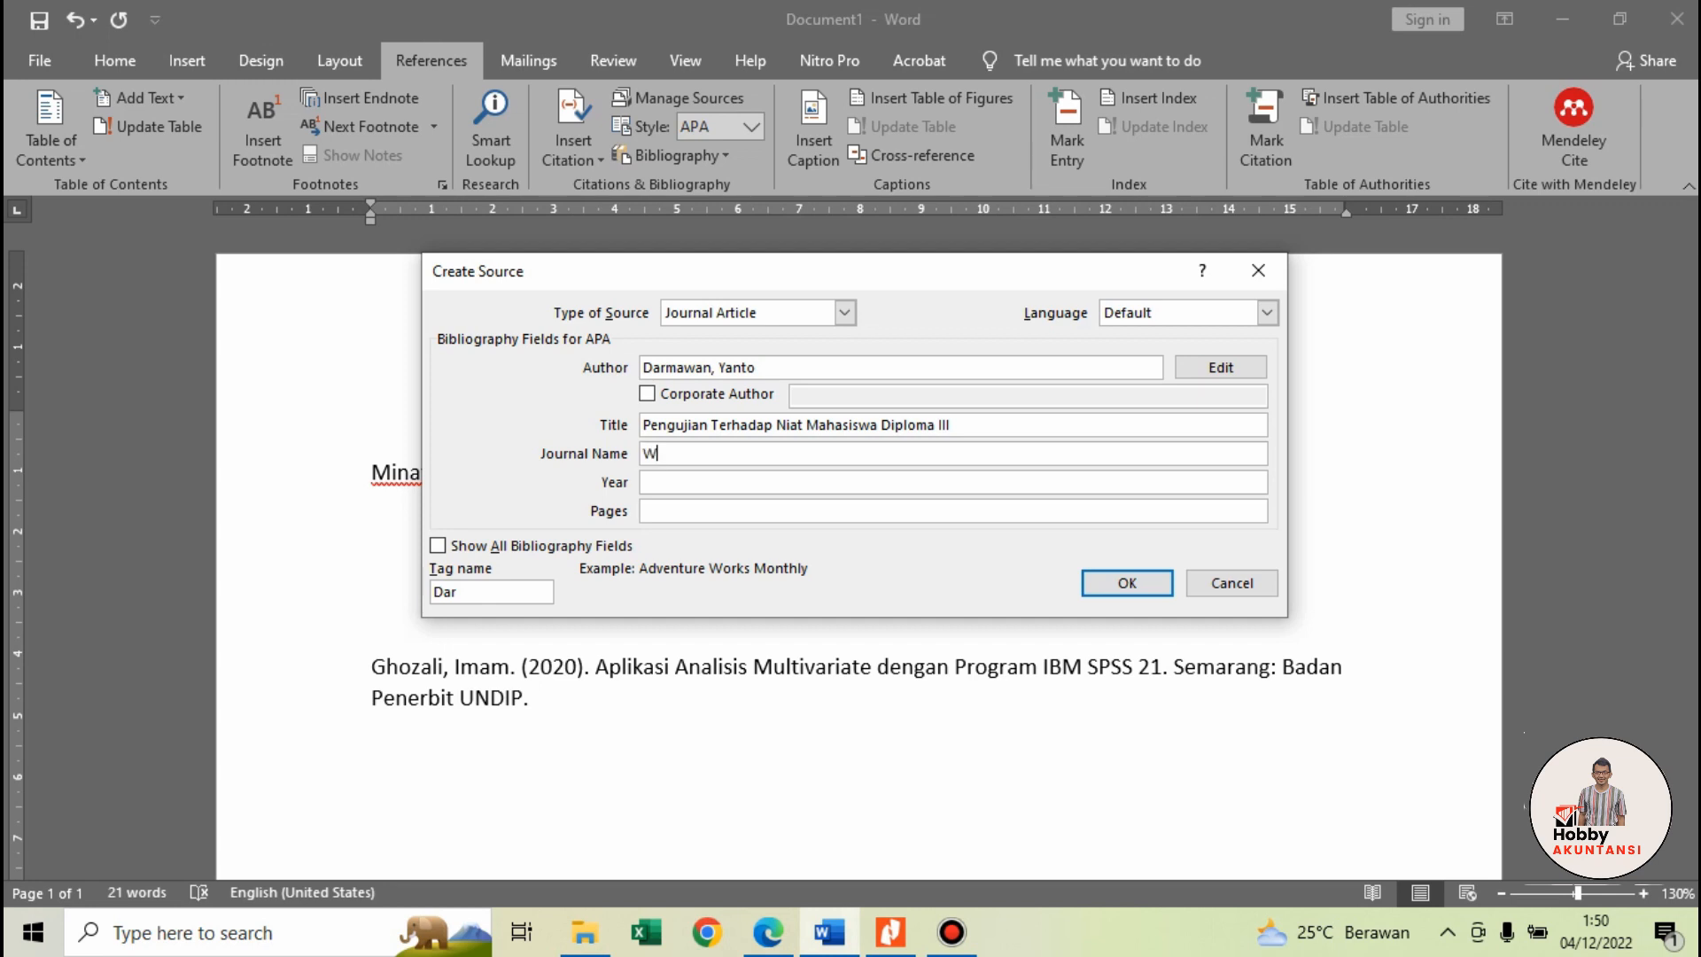
pyautogui.write('AHANA:')
pyautogui.click(890, 932)
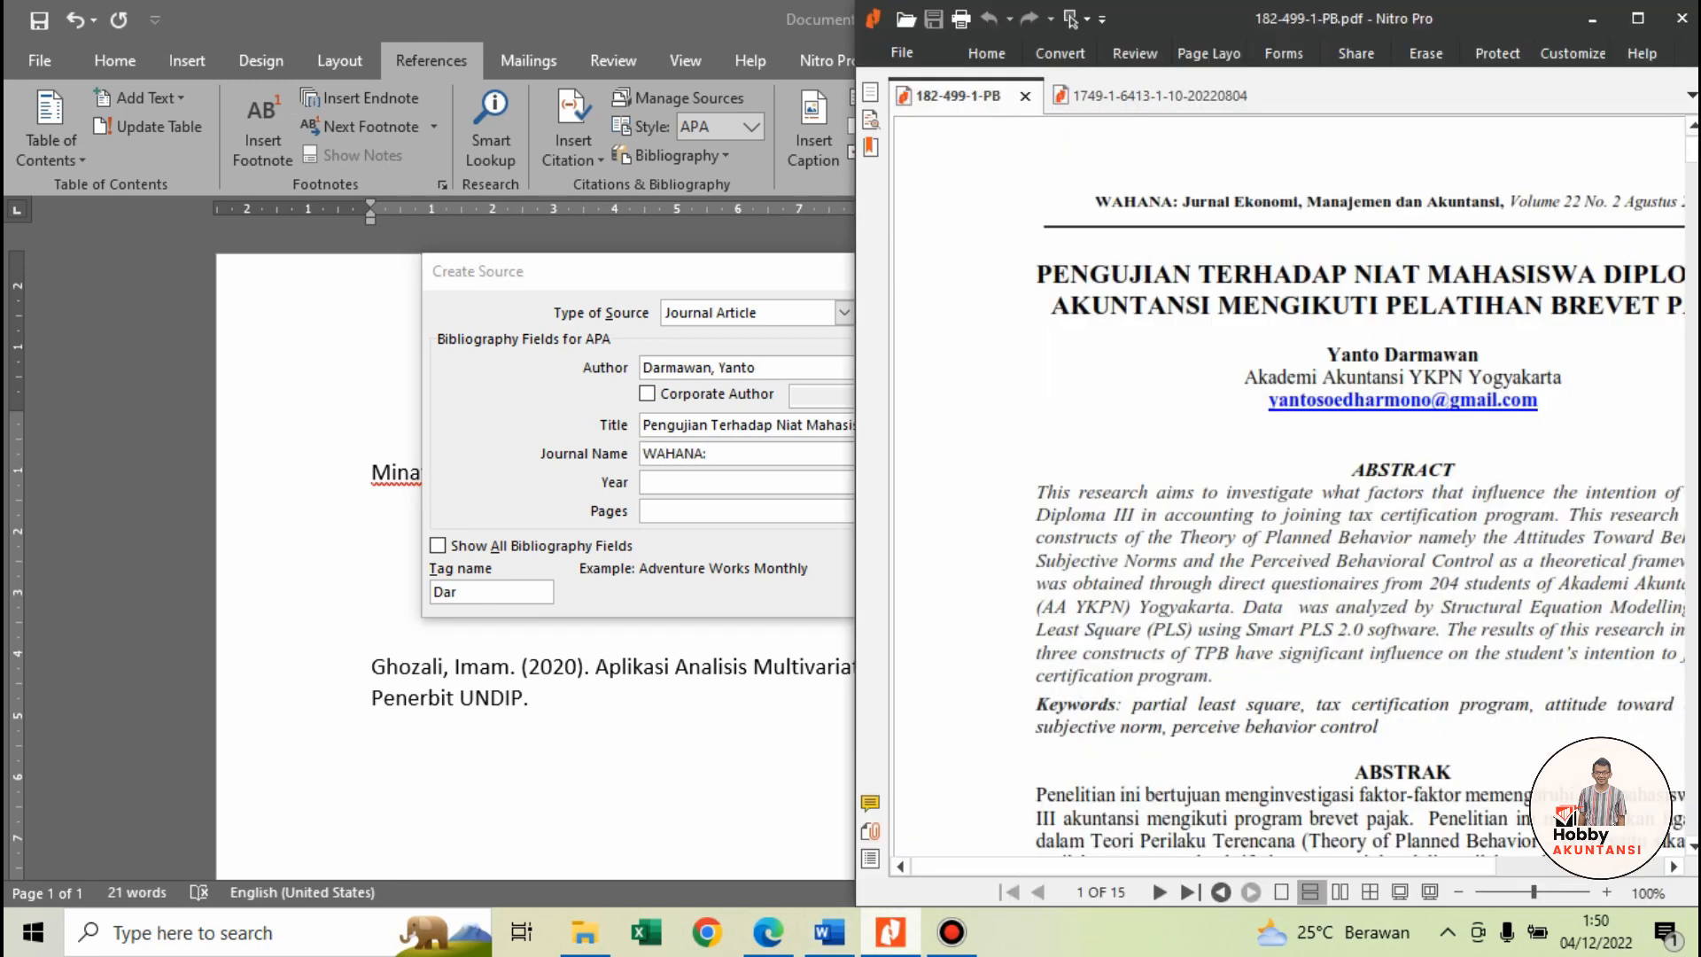
pyautogui.hotkey('alt', 'Tab')
pyautogui.write('Jurnal Ekonomi, Manaje')
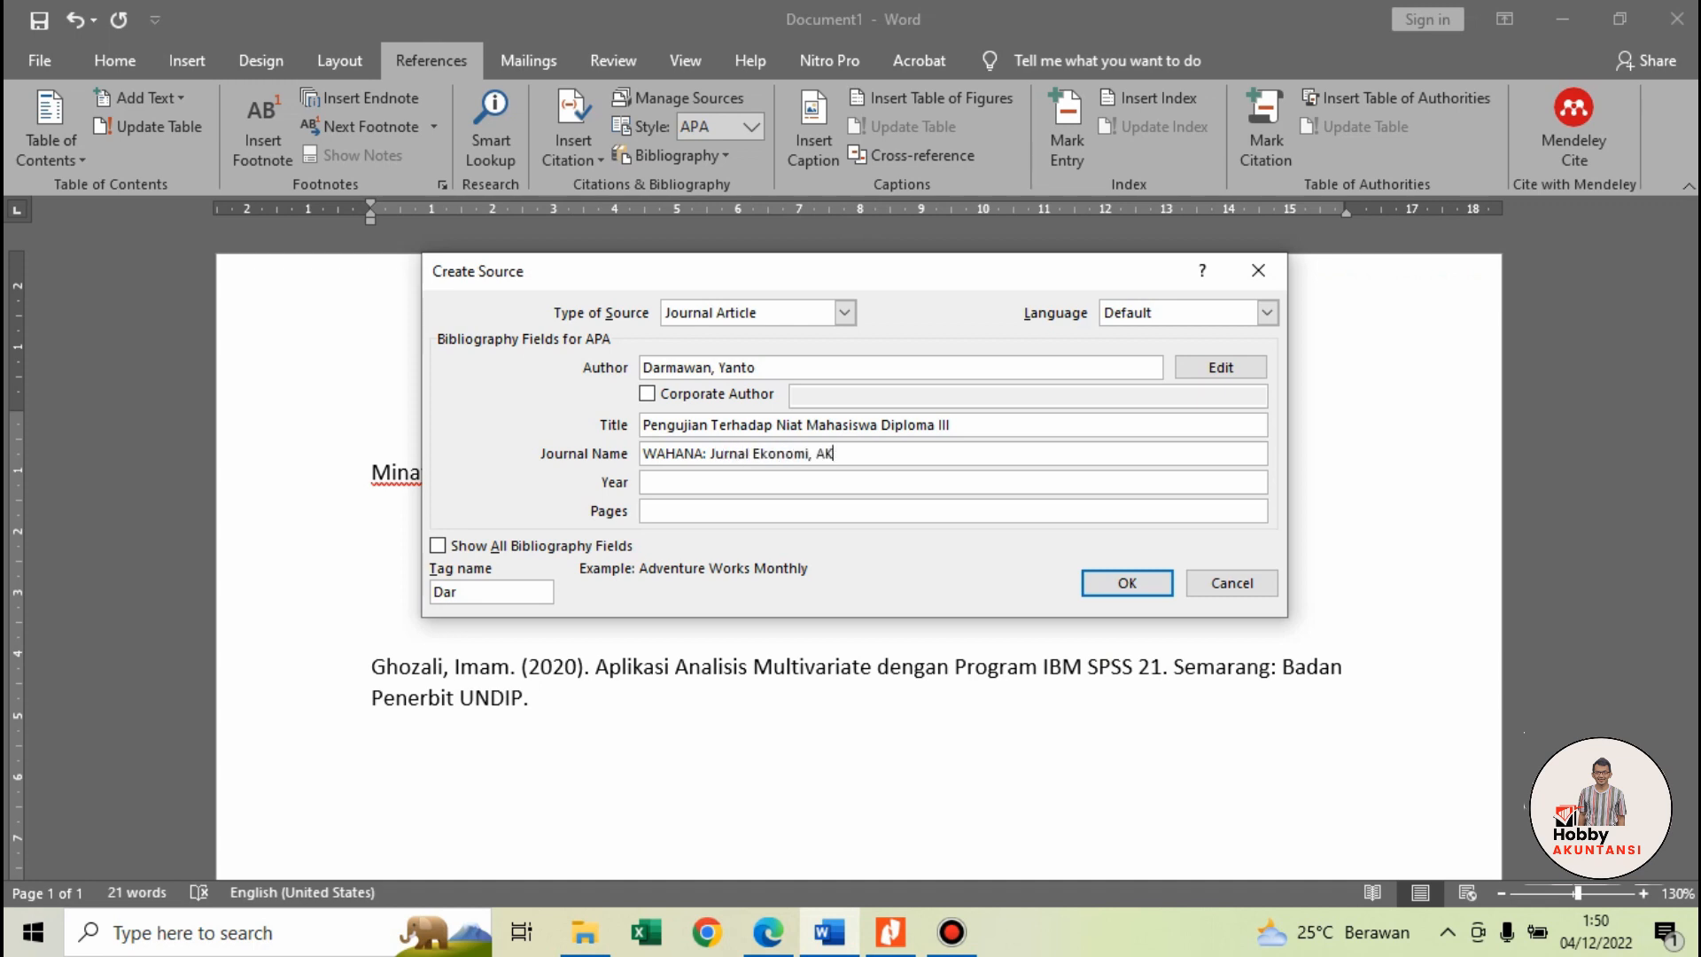
pyautogui.write('men, dan Akuntansi')
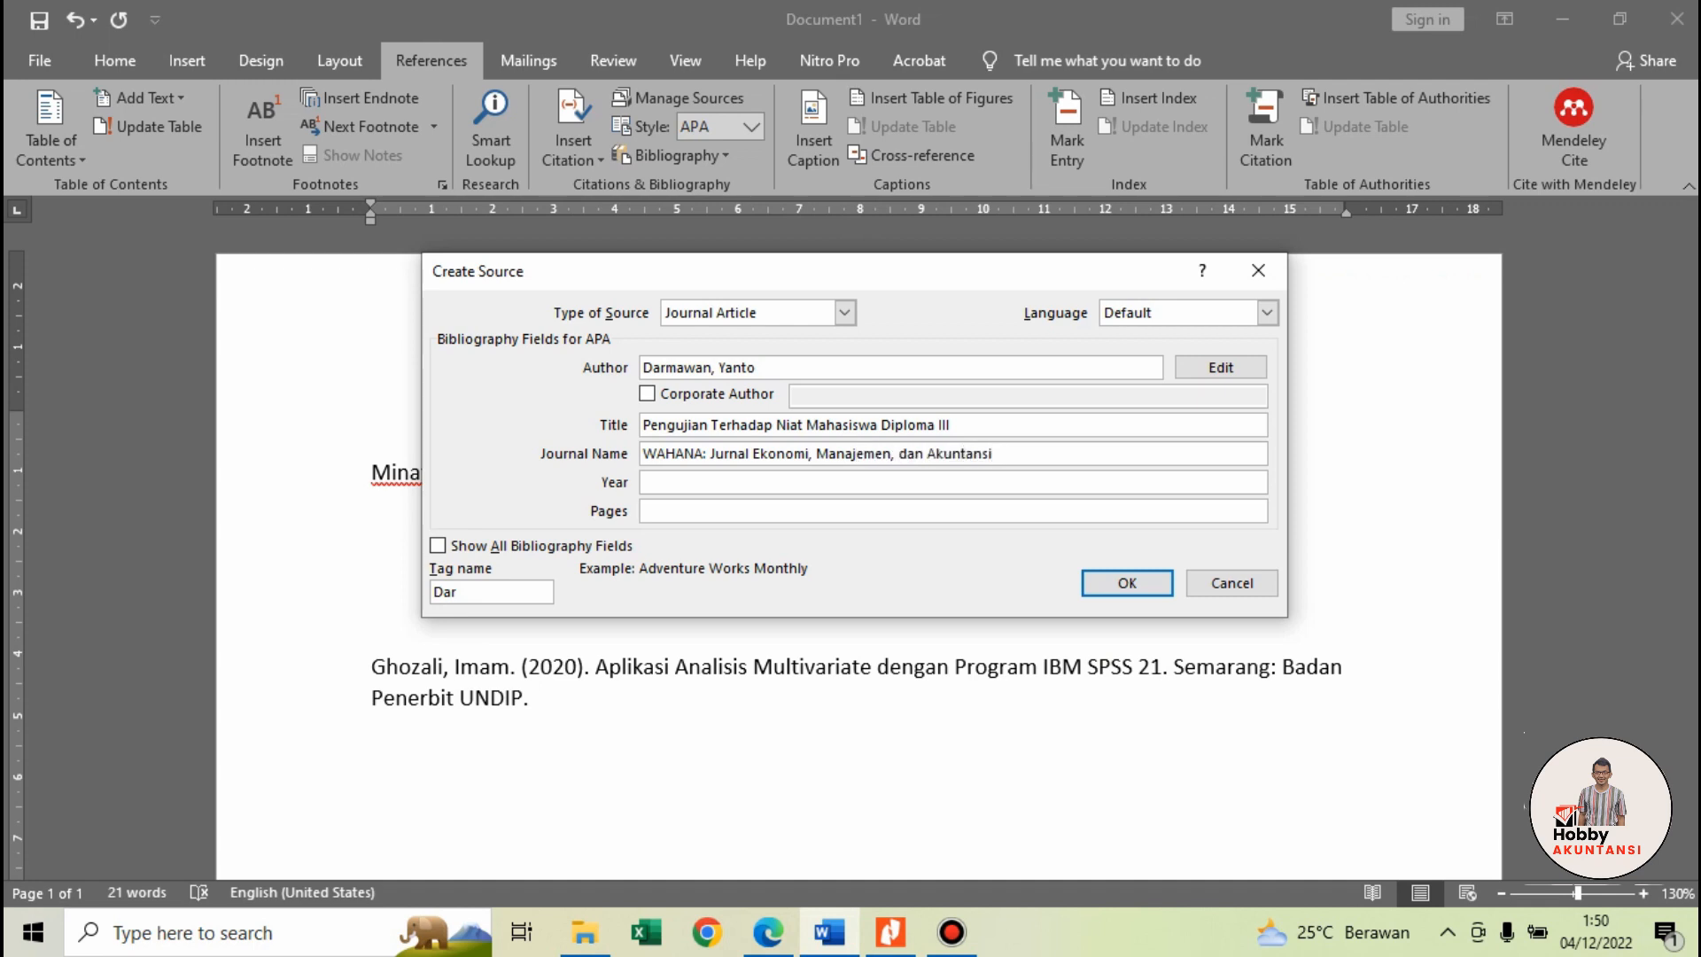
# Step: Check the publication date in the PDF header and set the source's year to 2019
pyautogui.press('Tab')
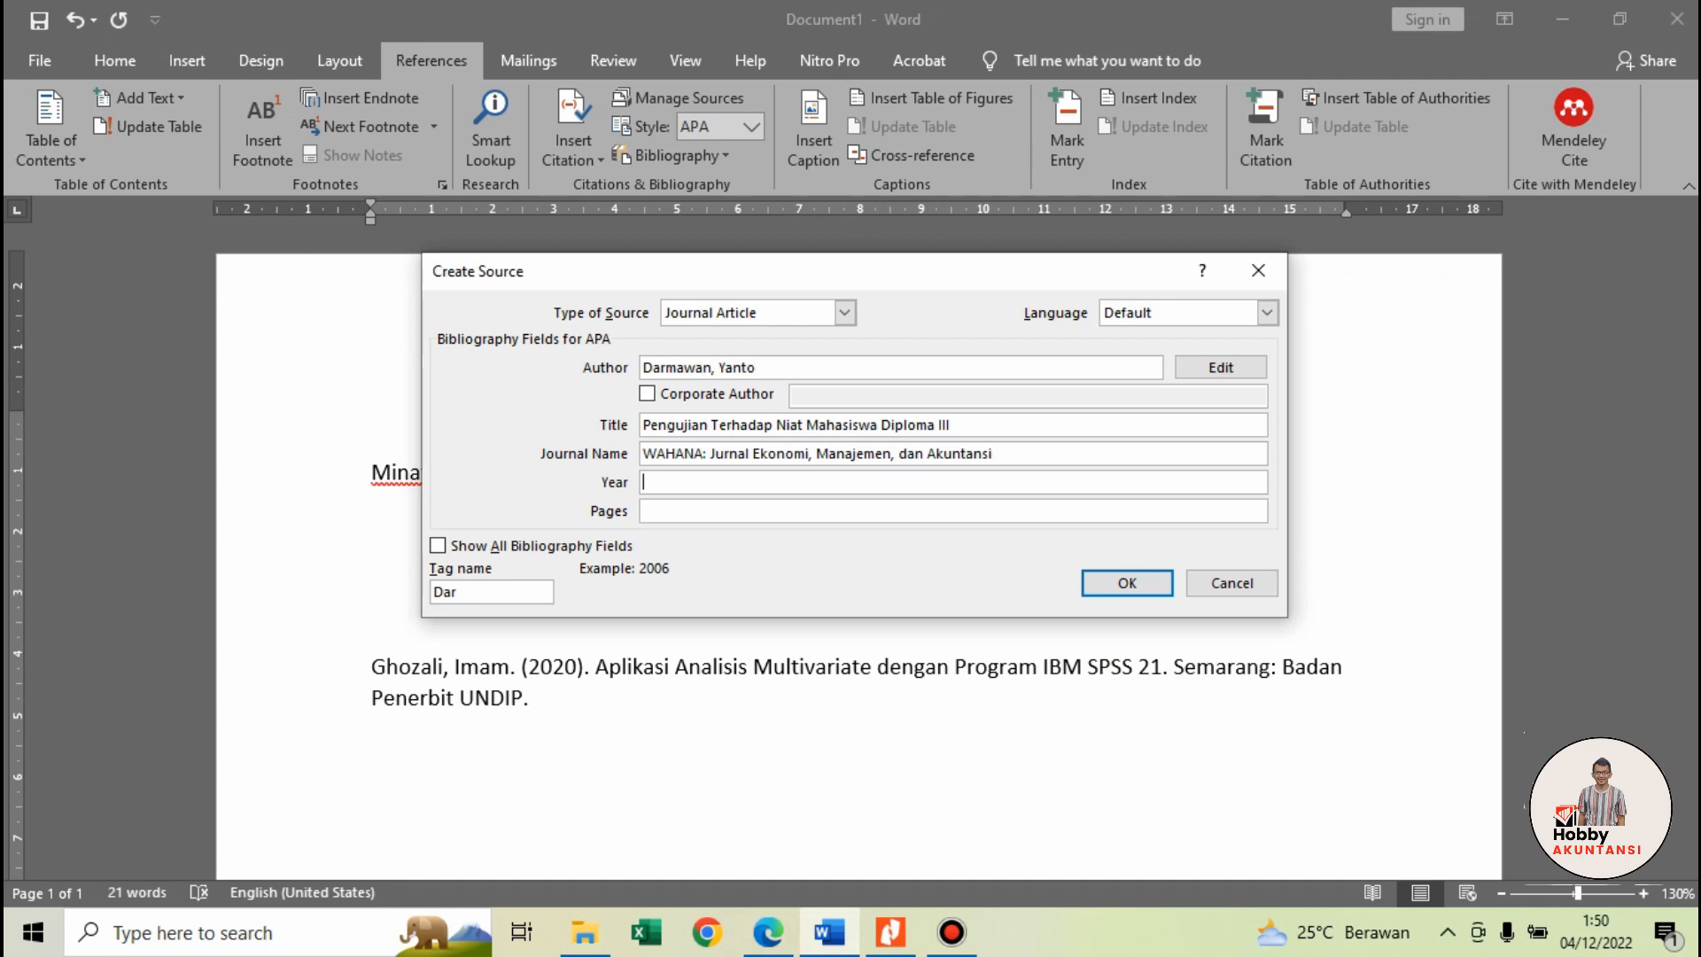
pyautogui.click(891, 932)
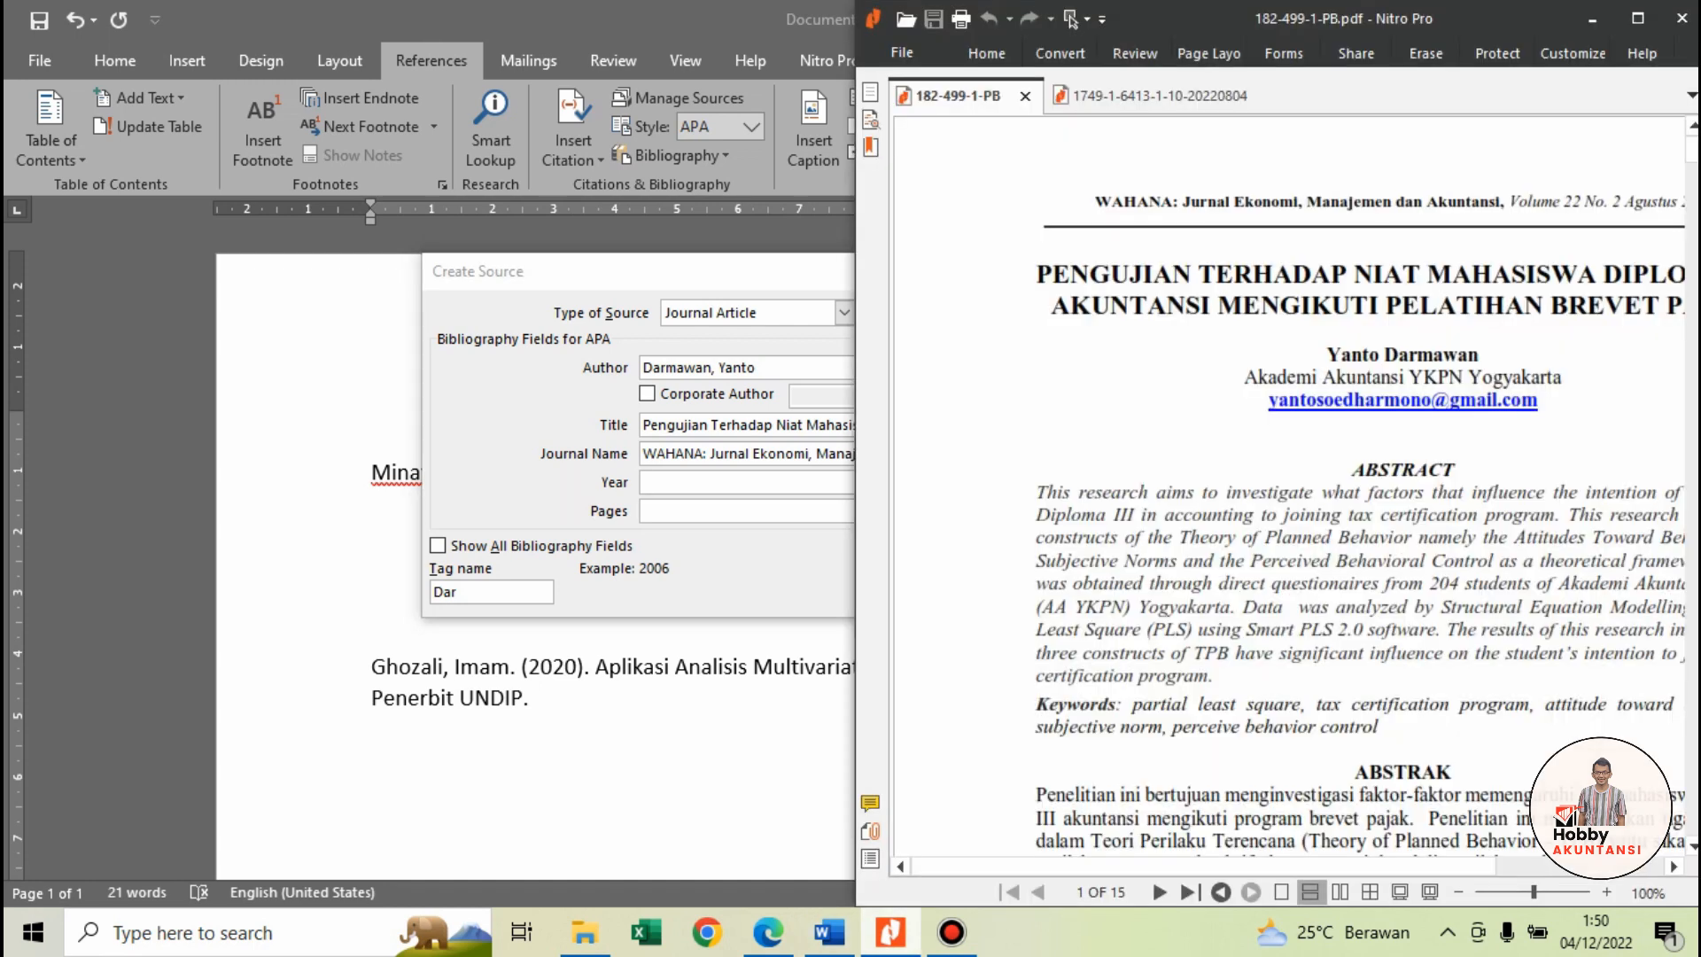
pyautogui.moveTo(1118, 866); pyautogui.dragTo(1244, 866)
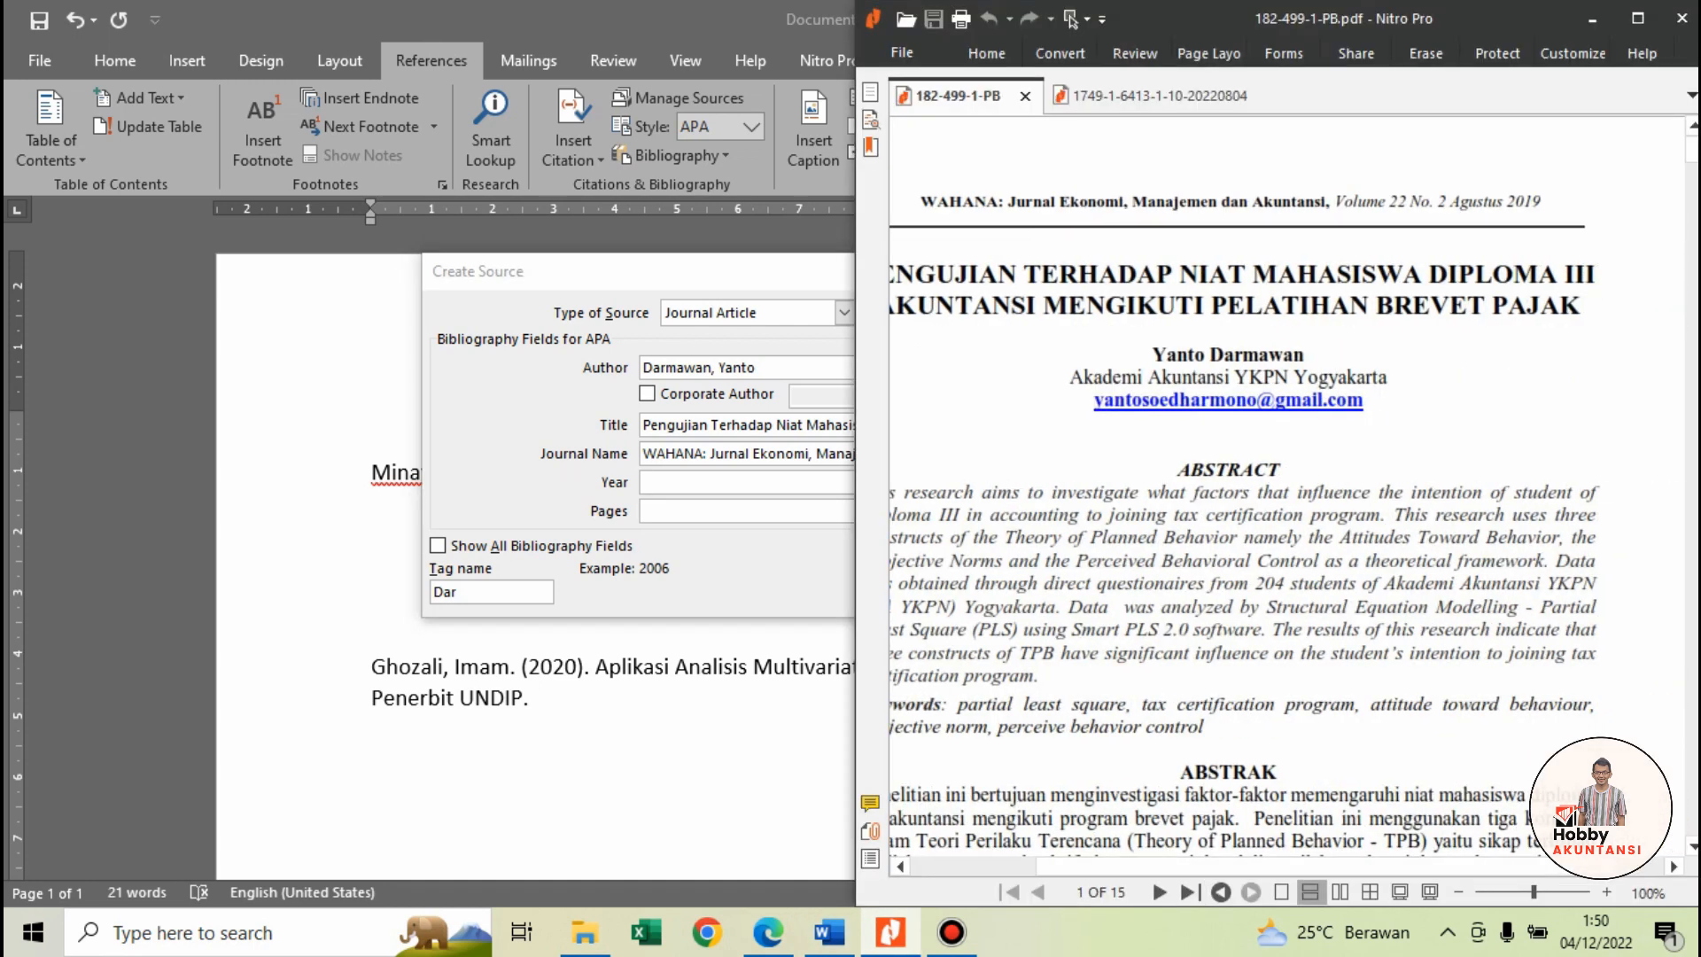
pyautogui.hotkey('alt', 'Tab')
pyautogui.write('2019')
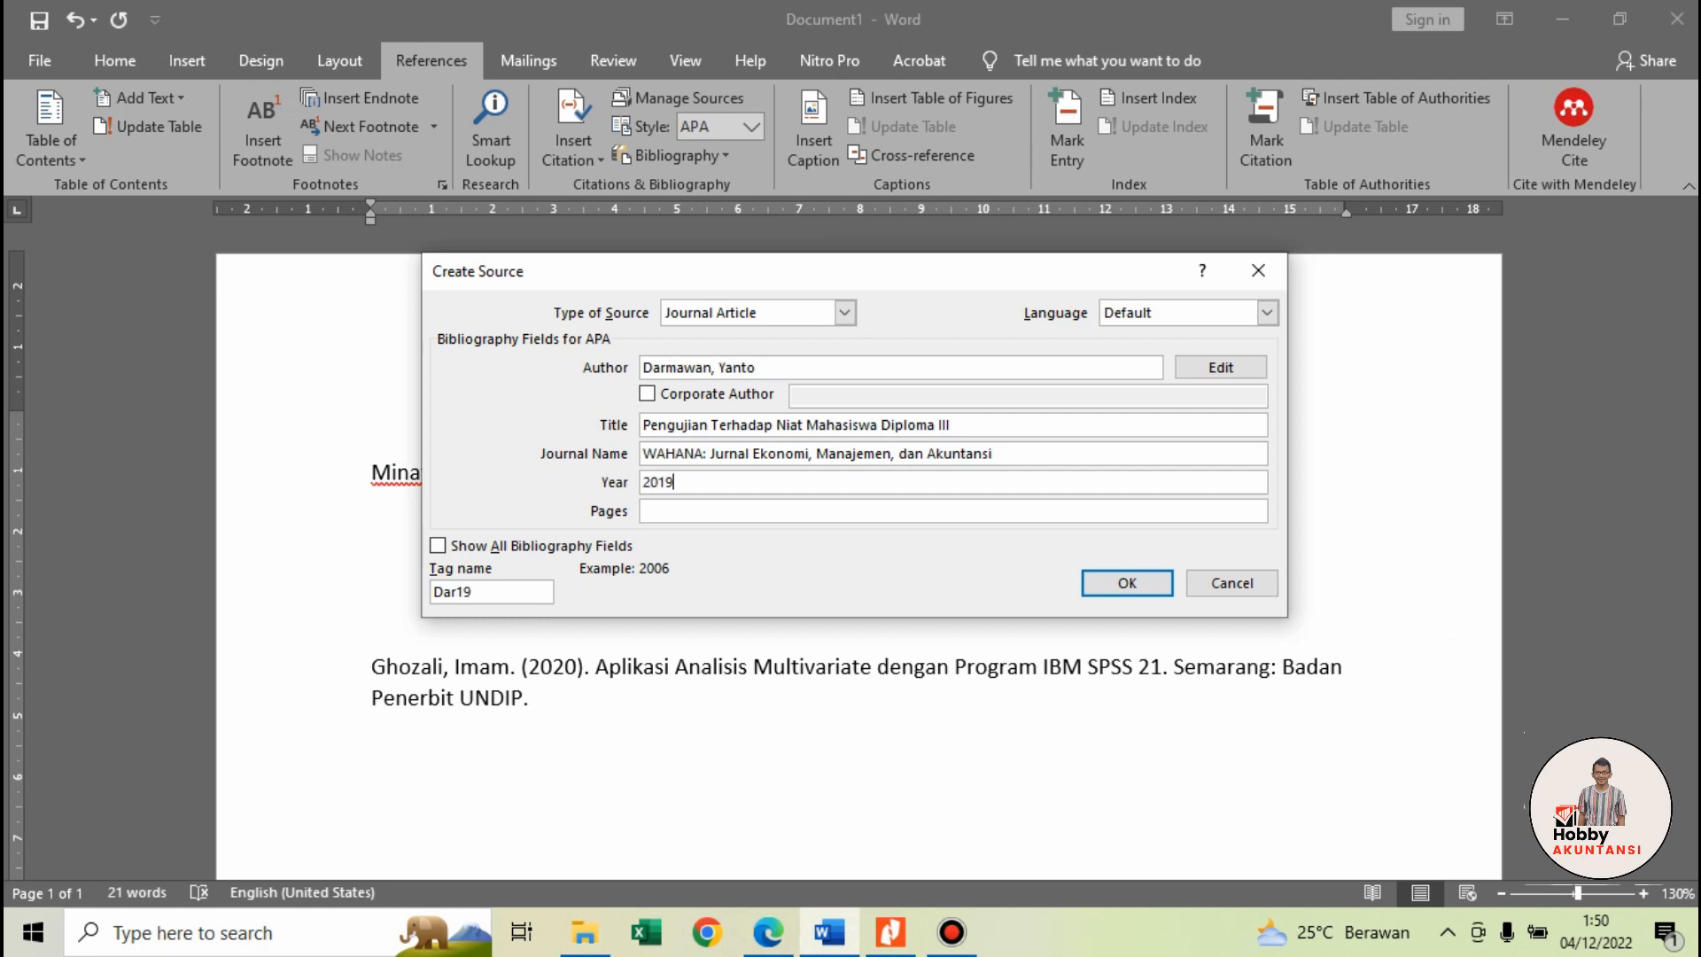
# Step: Check the article's first and last page numbers in the PDF and set the source's pages to 98-112
pyautogui.hotkey('alt', 'Tab')
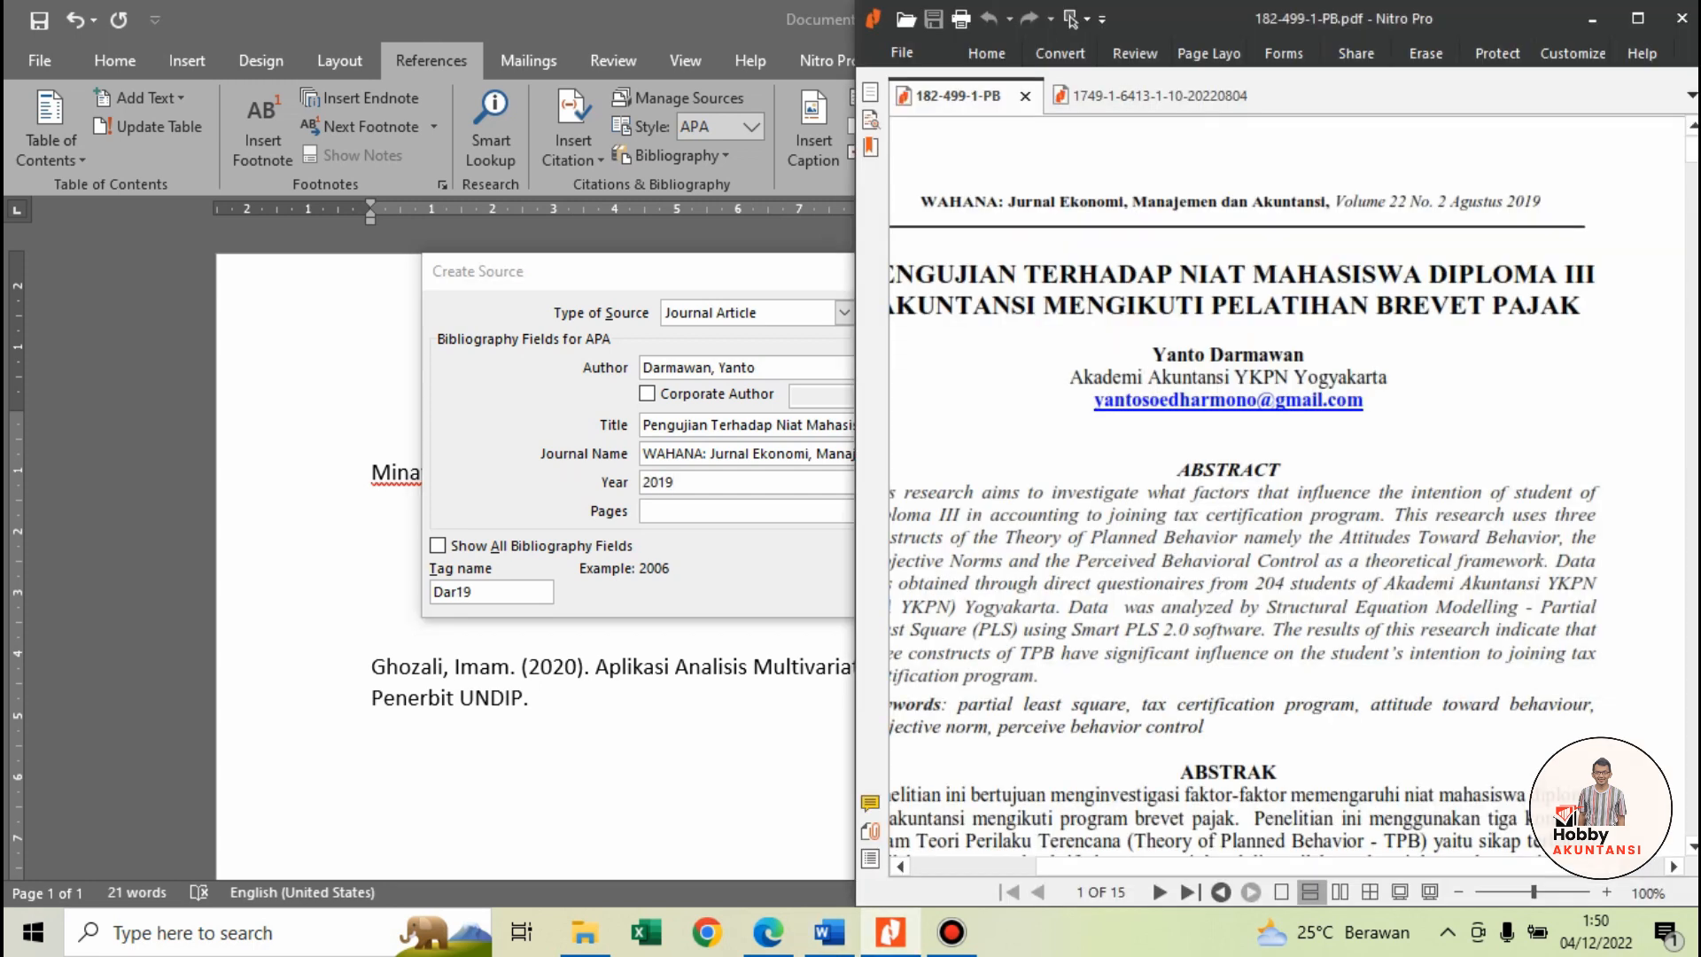
pyautogui.scroll(-6, 1242, 469)
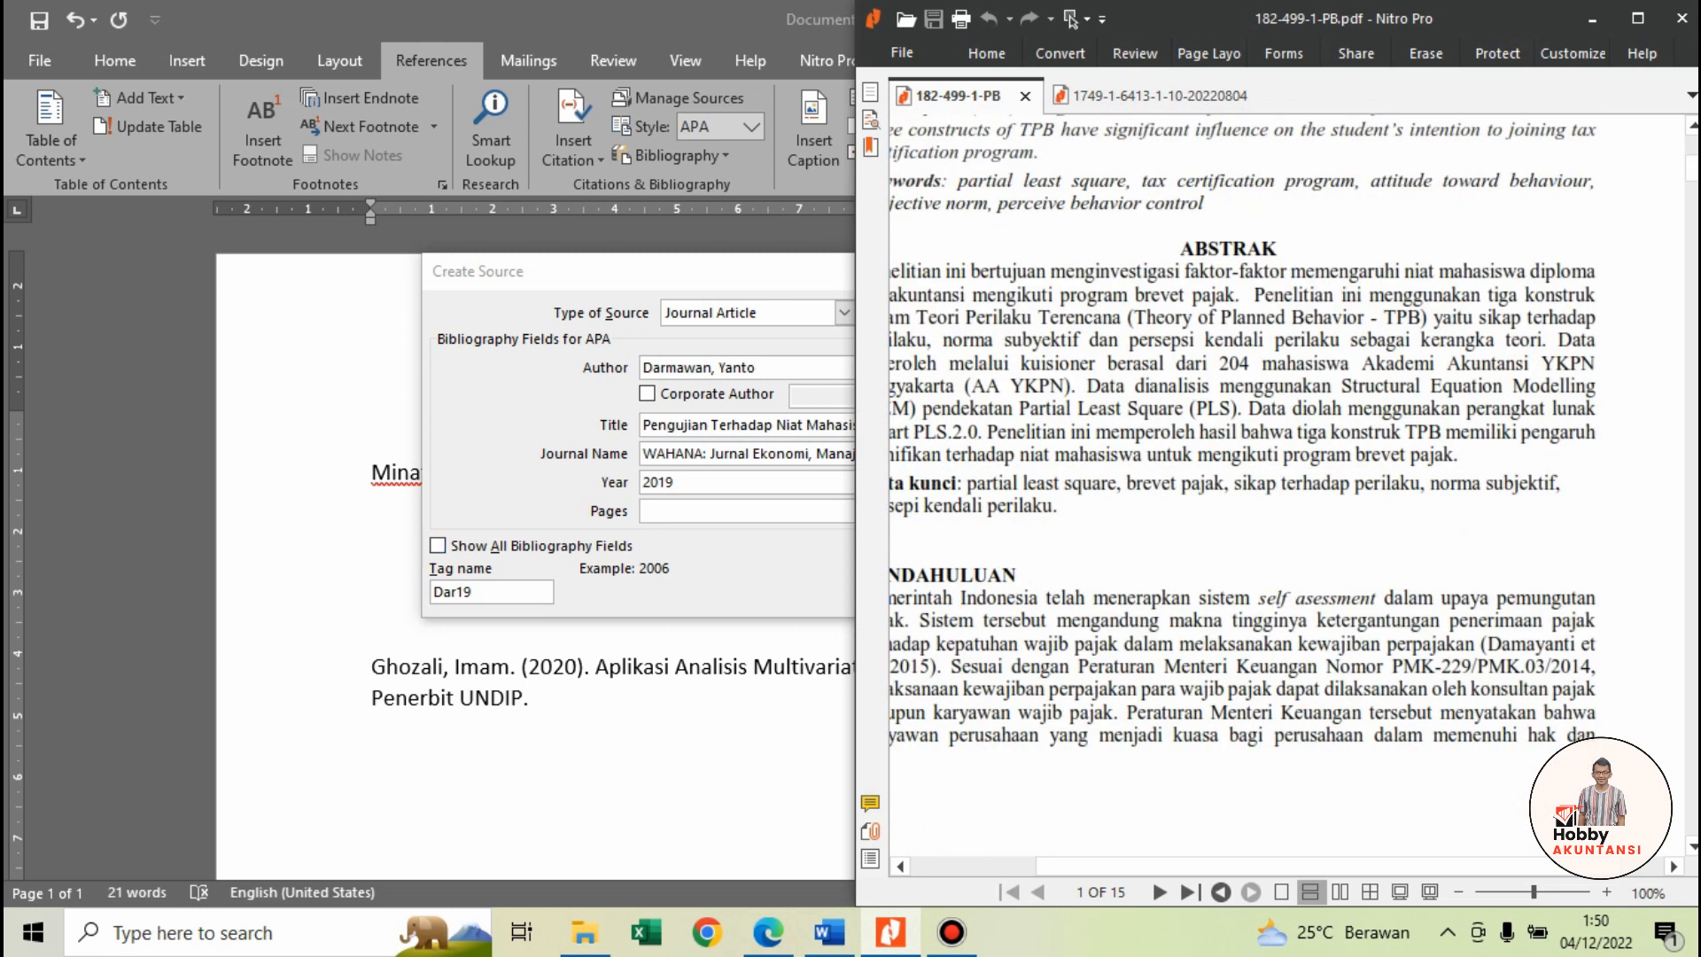
pyautogui.hotkey('alt', 'Tab')
pyautogui.write('98')
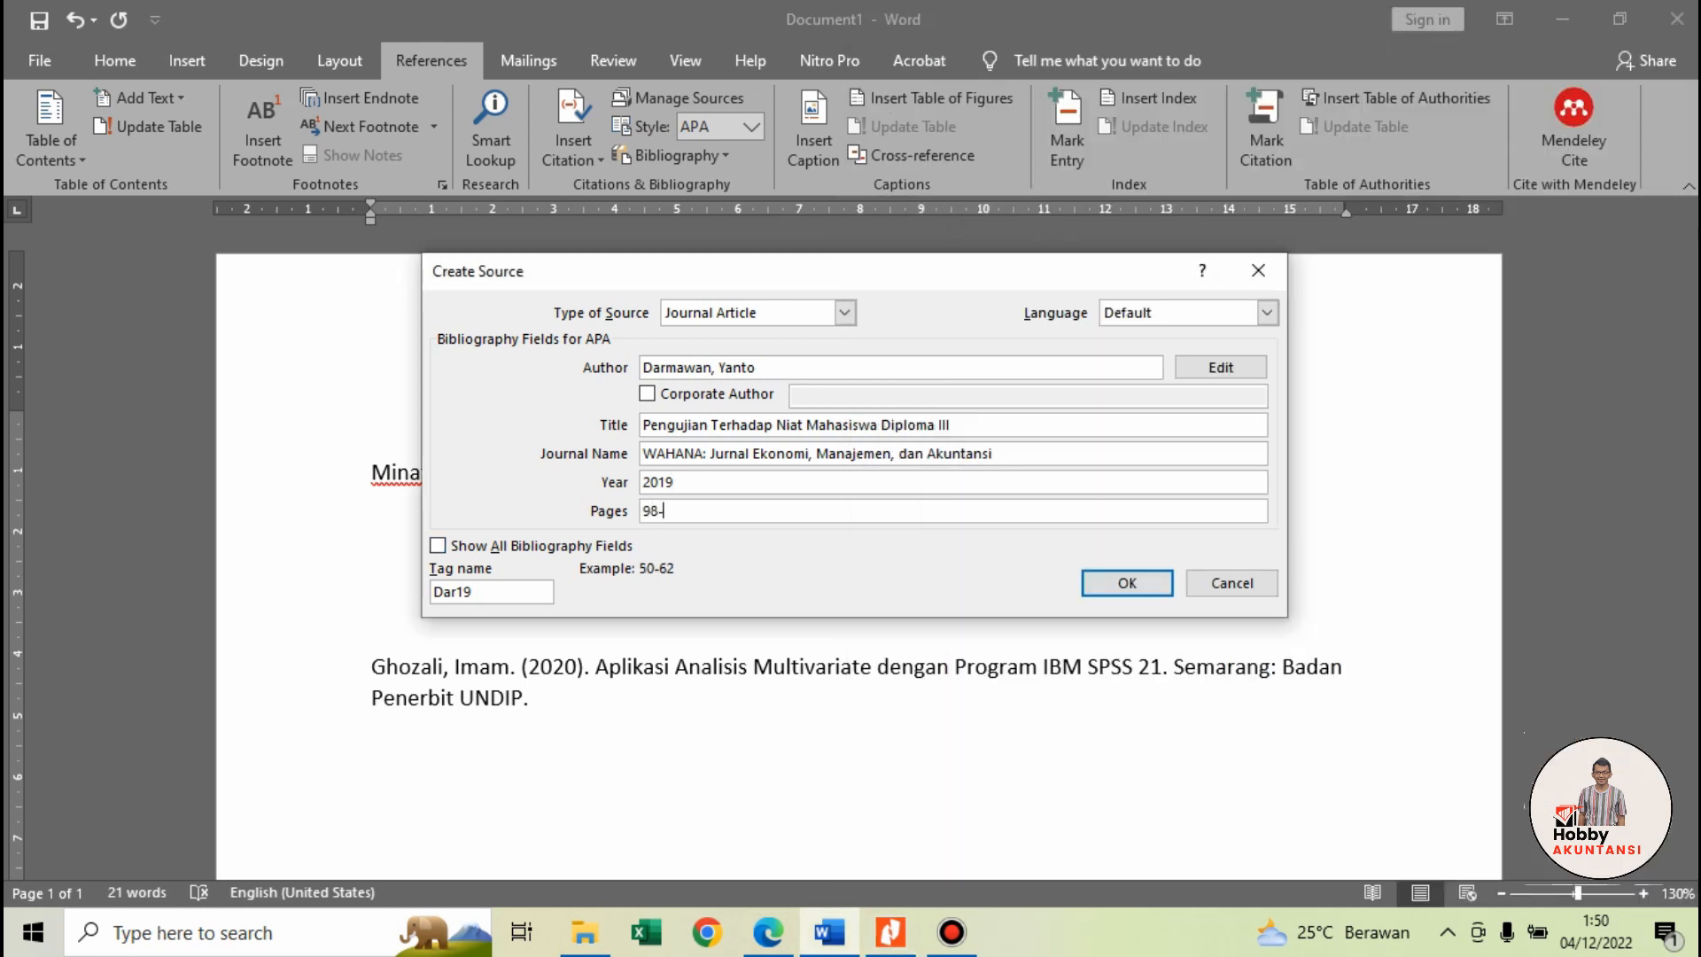
pyautogui.hotkey('alt', 'Tab')
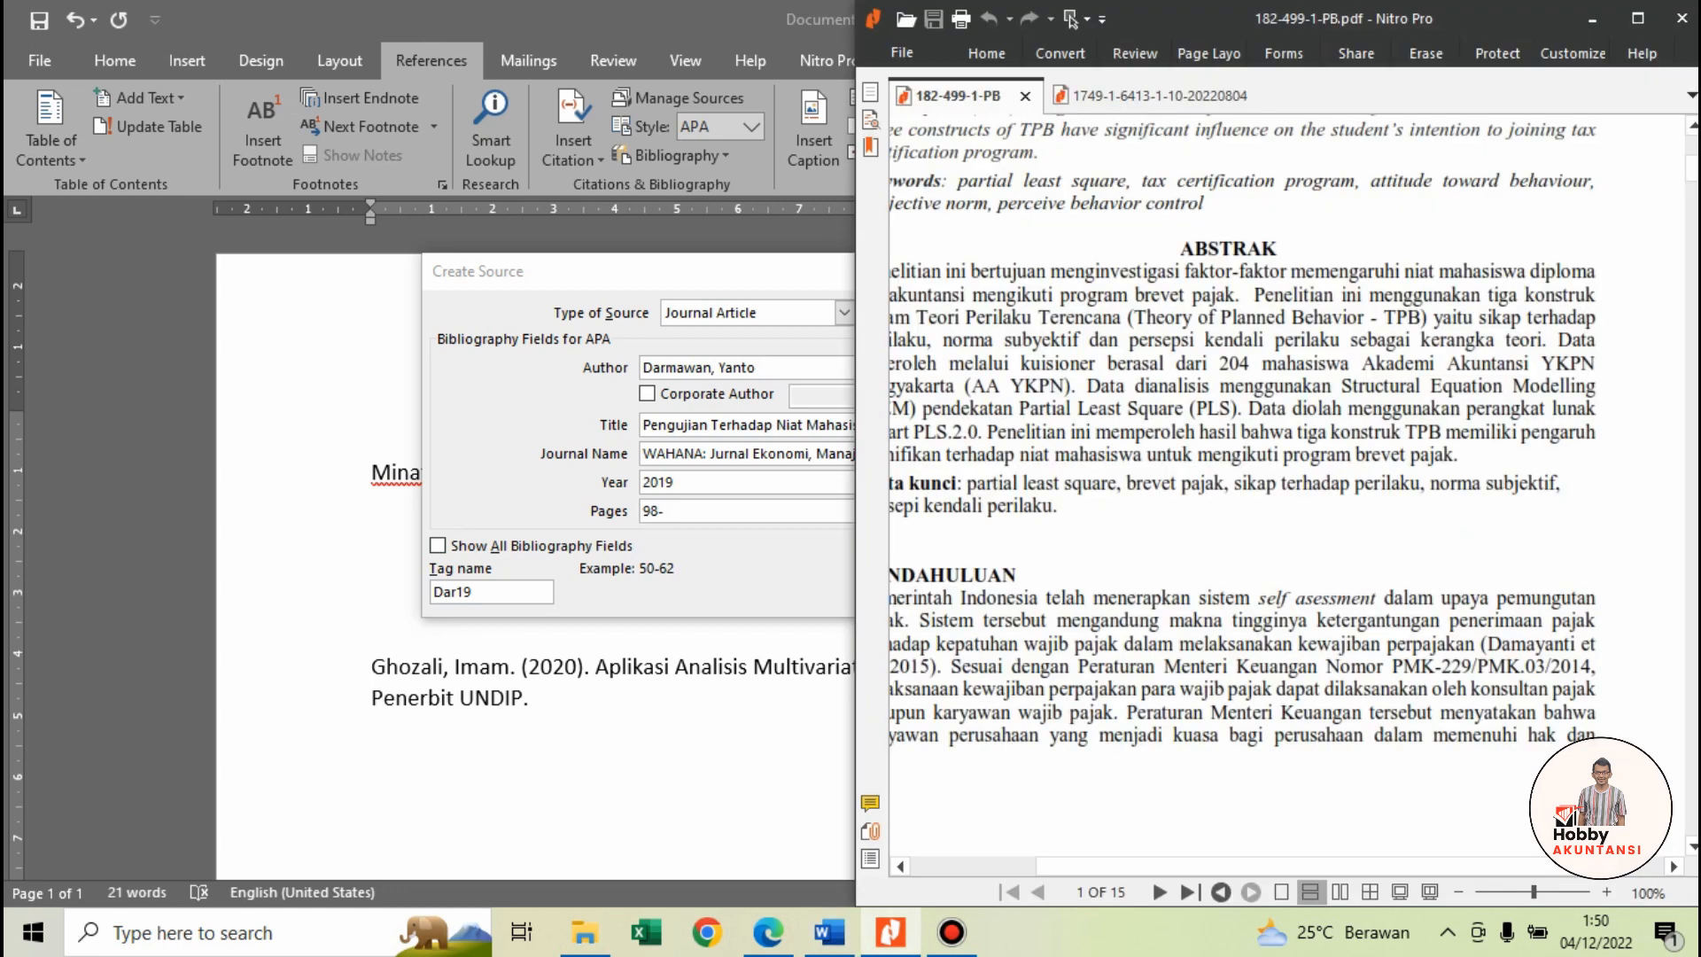
pyautogui.scroll(-1, 1242, 470)
pyautogui.moveTo(1691, 169); pyautogui.dragTo(1691, 821)
pyautogui.write('-')
pyautogui.hotkey('alt', 'Tab')
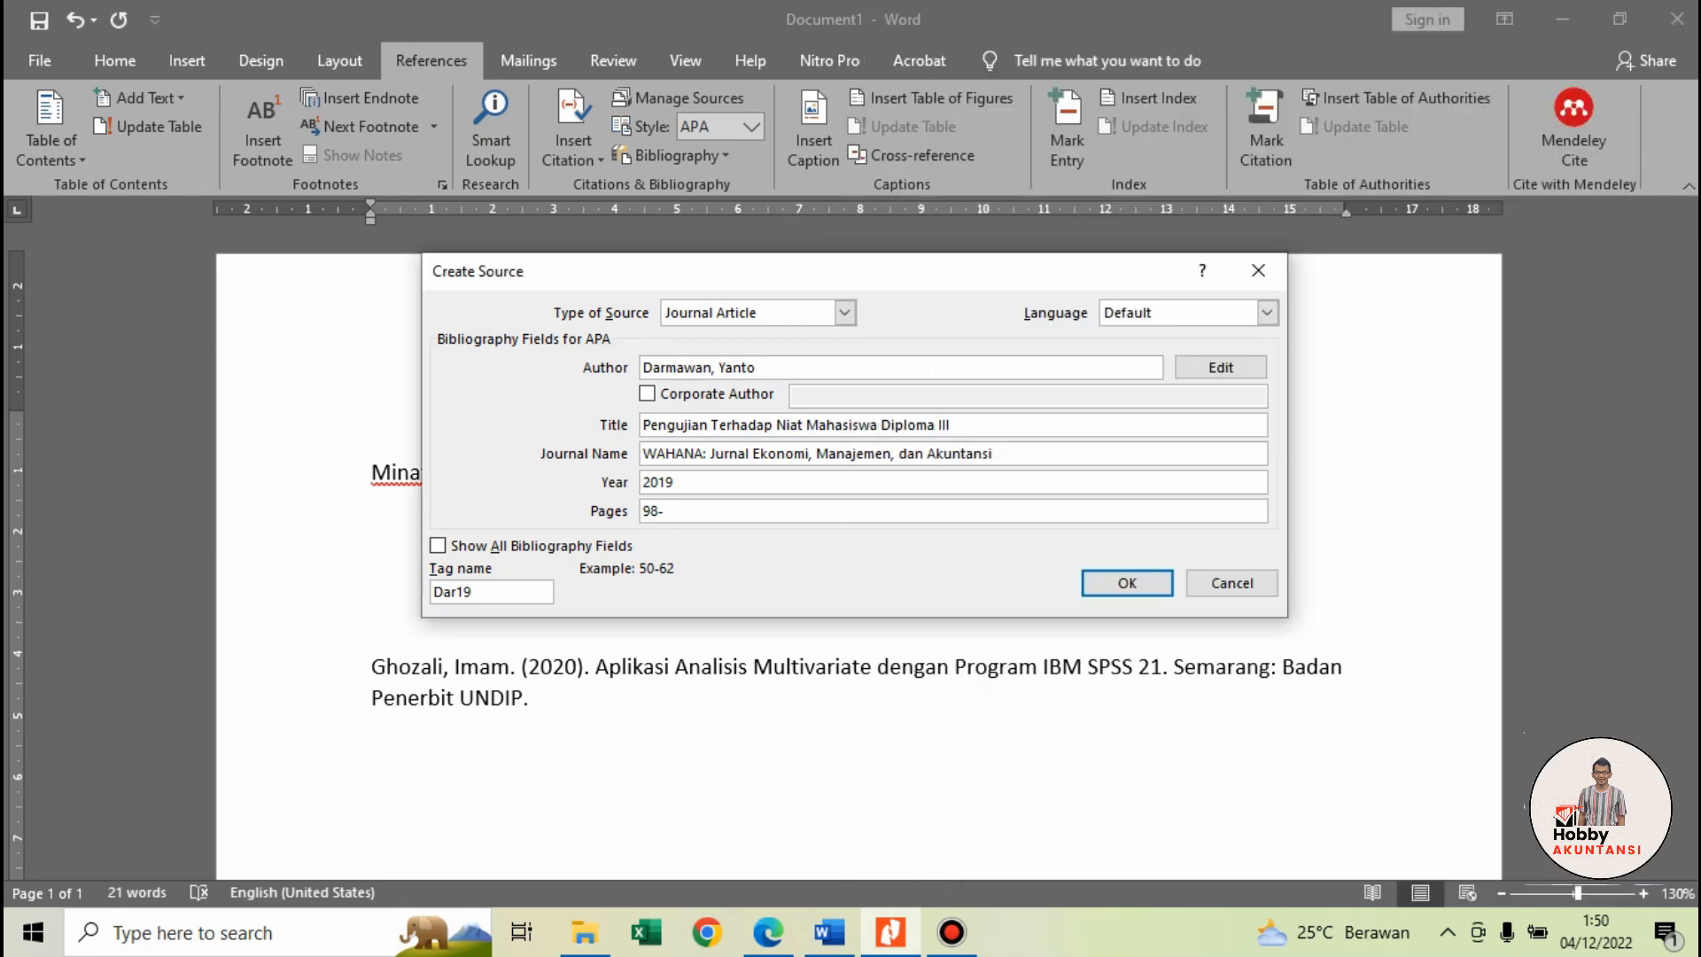
pyautogui.write('112')
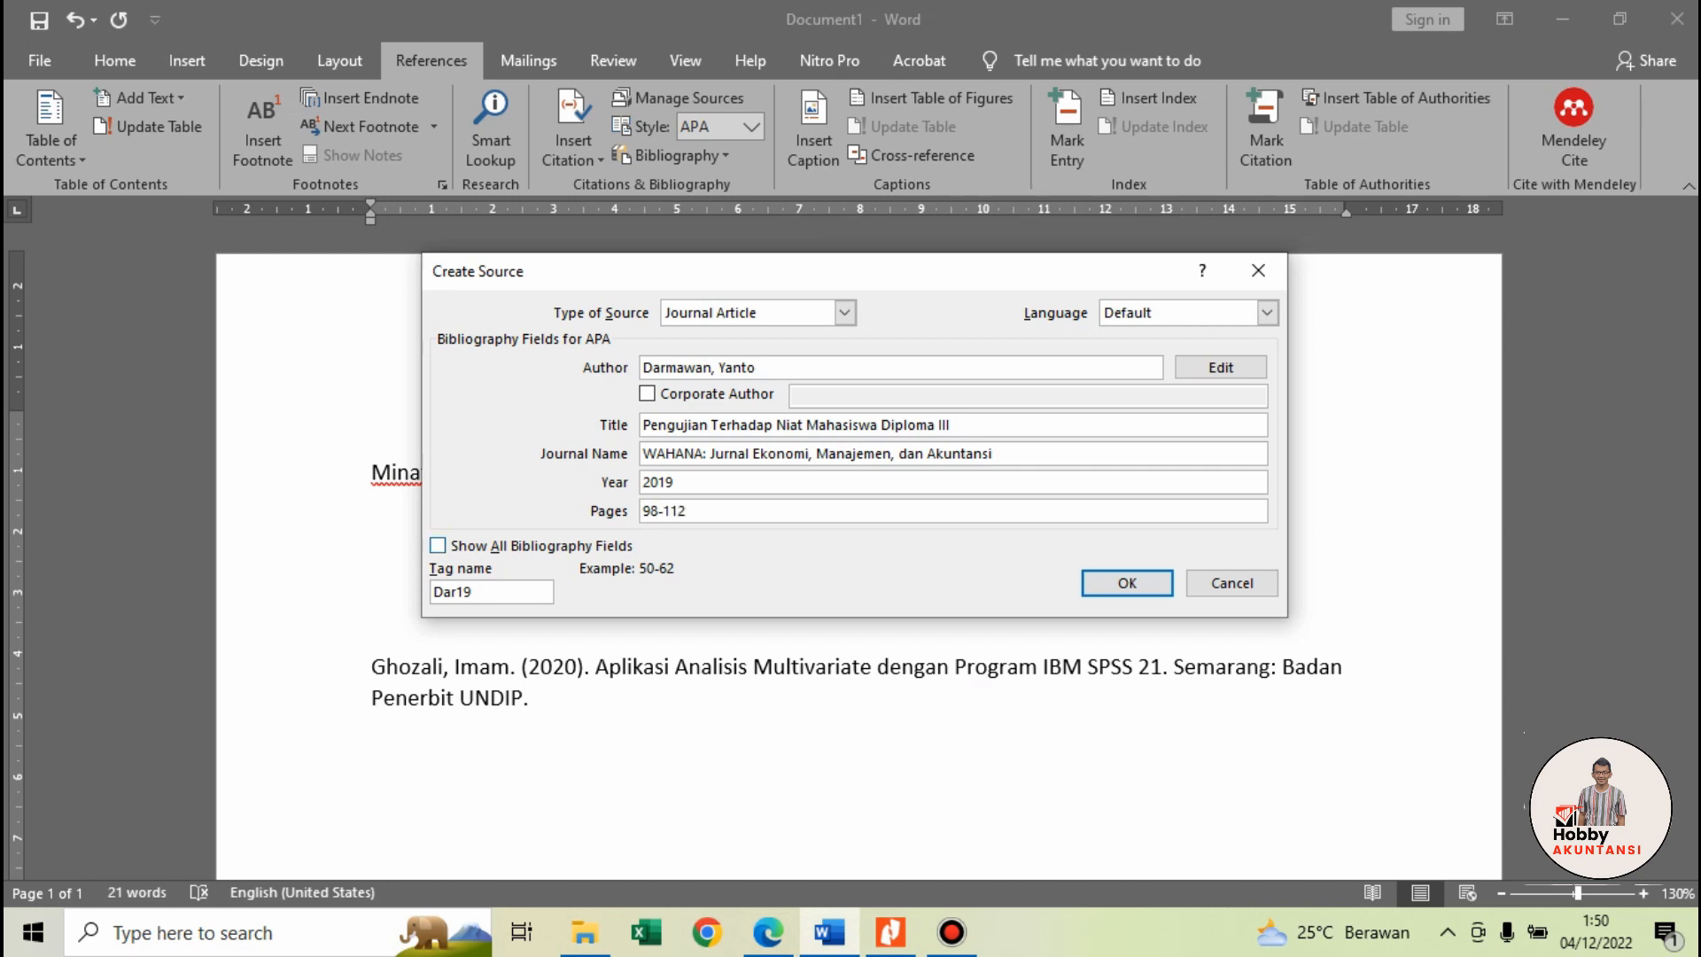
# Step: Show all bibliography fields for the source and set its volume to 22, as given in the PDF header
pyautogui.click(438, 545)
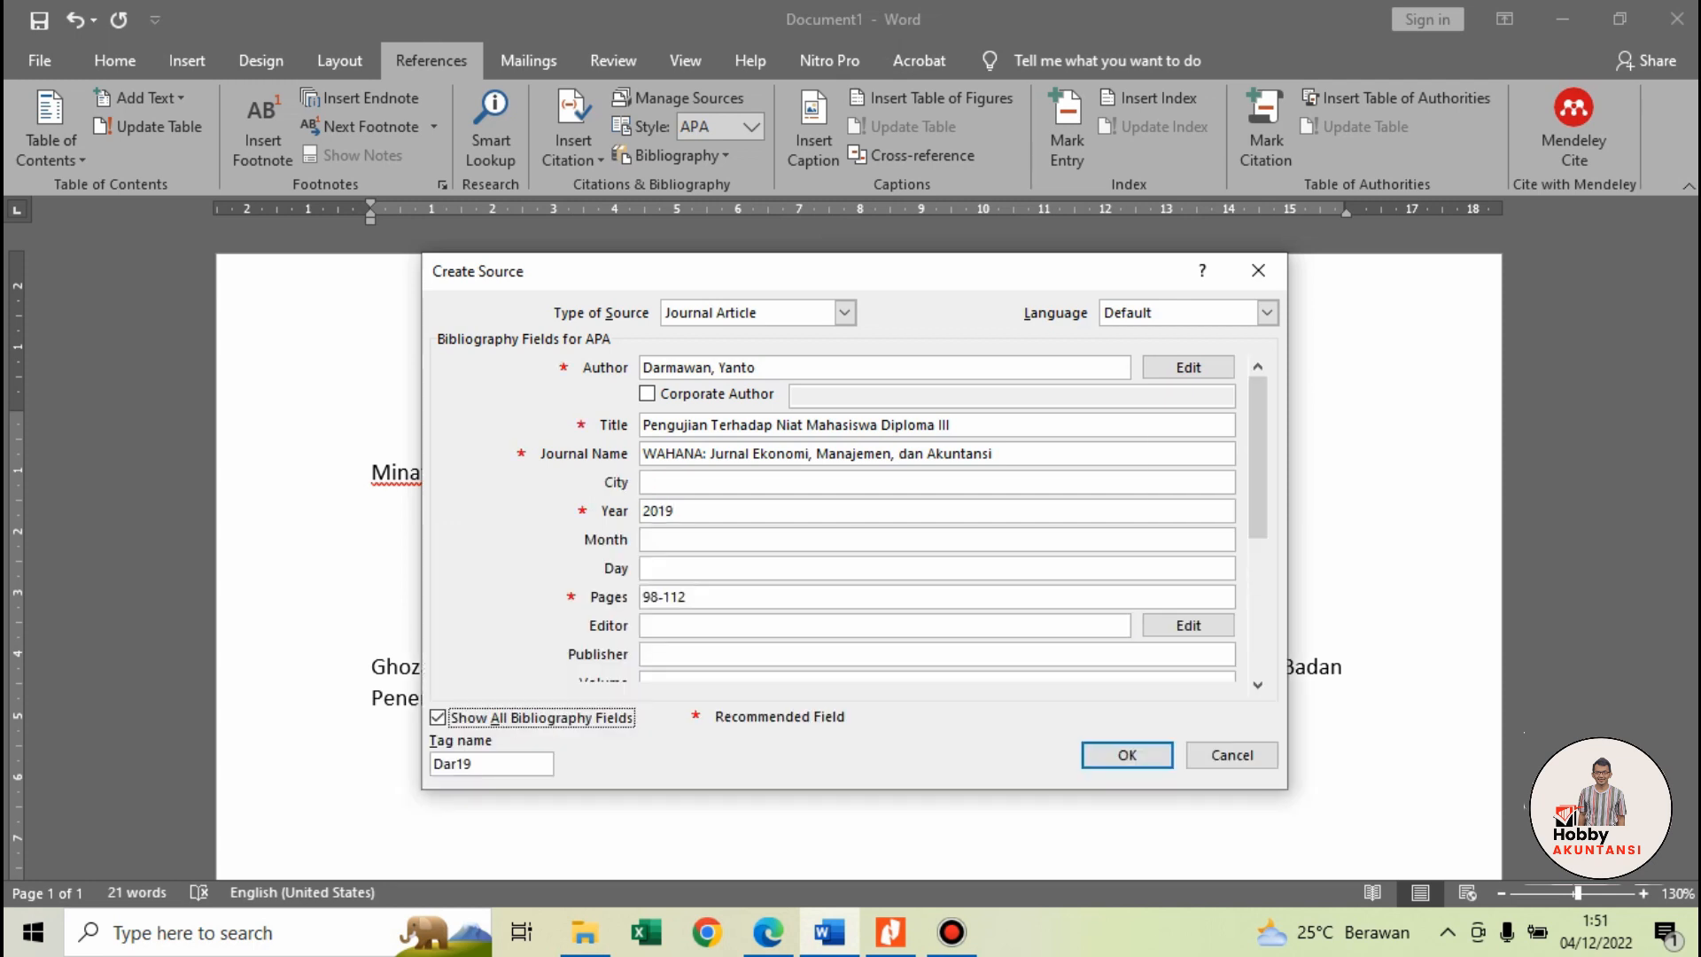
pyautogui.moveTo(1258, 457); pyautogui.dragTo(1258, 552)
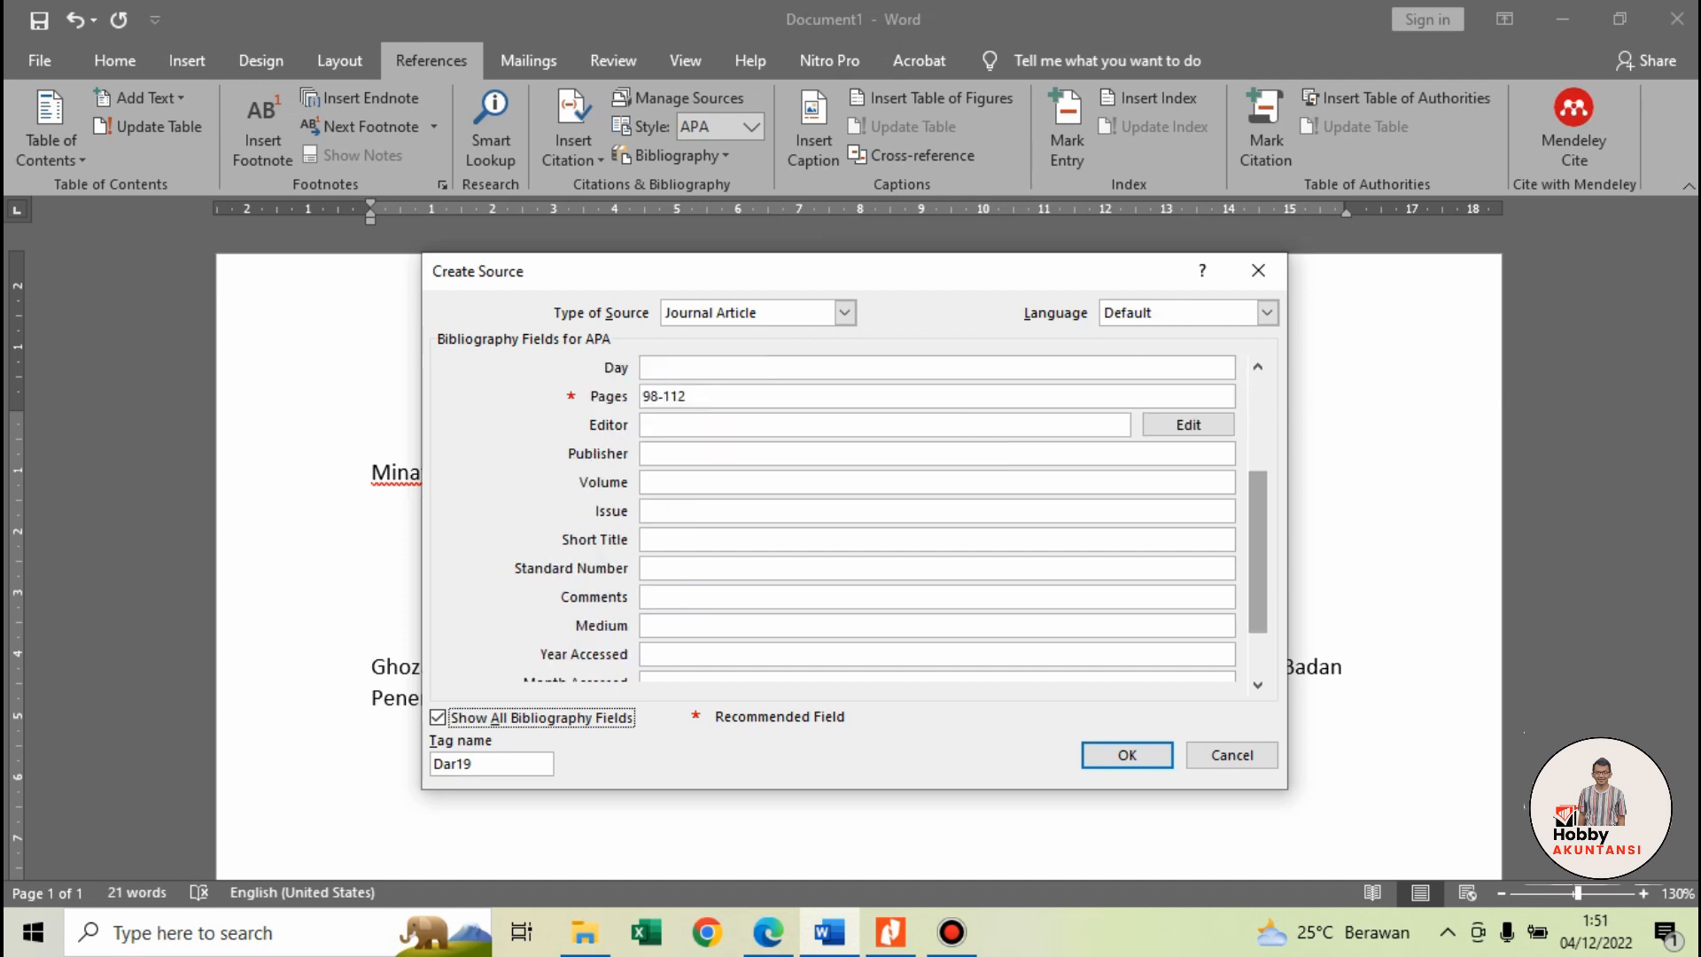
pyautogui.click(656, 483)
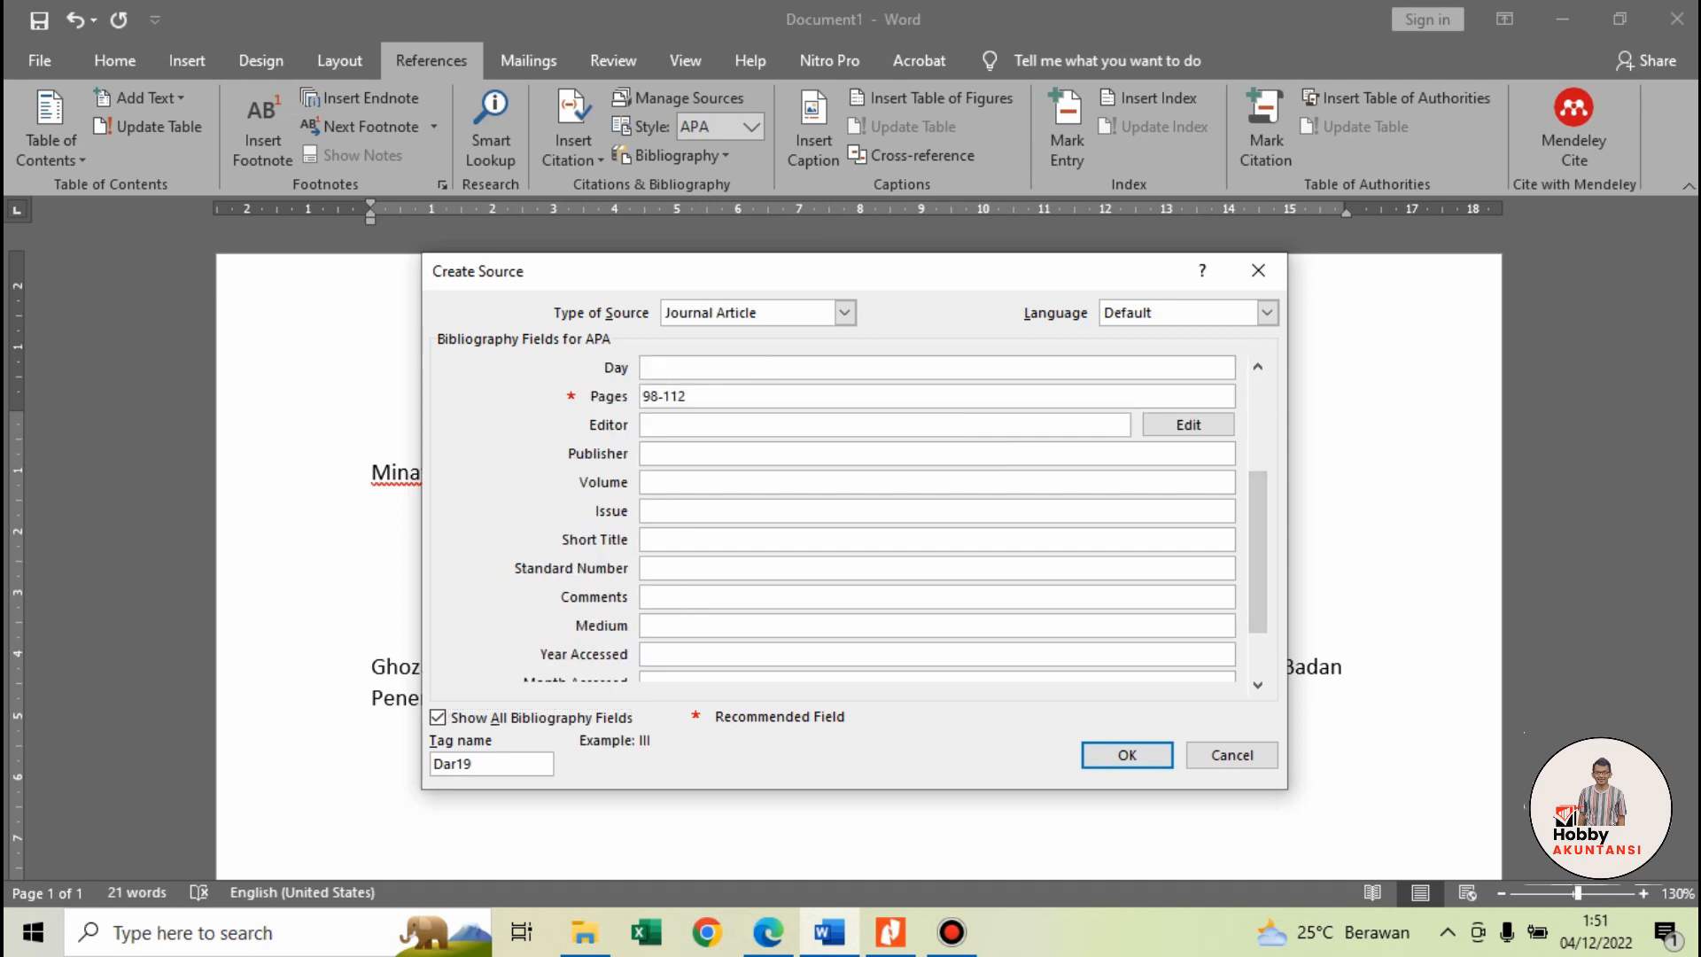
pyautogui.hotkey('alt', 'Tab')
pyautogui.moveTo(1692, 821); pyautogui.dragTo(1693, 149)
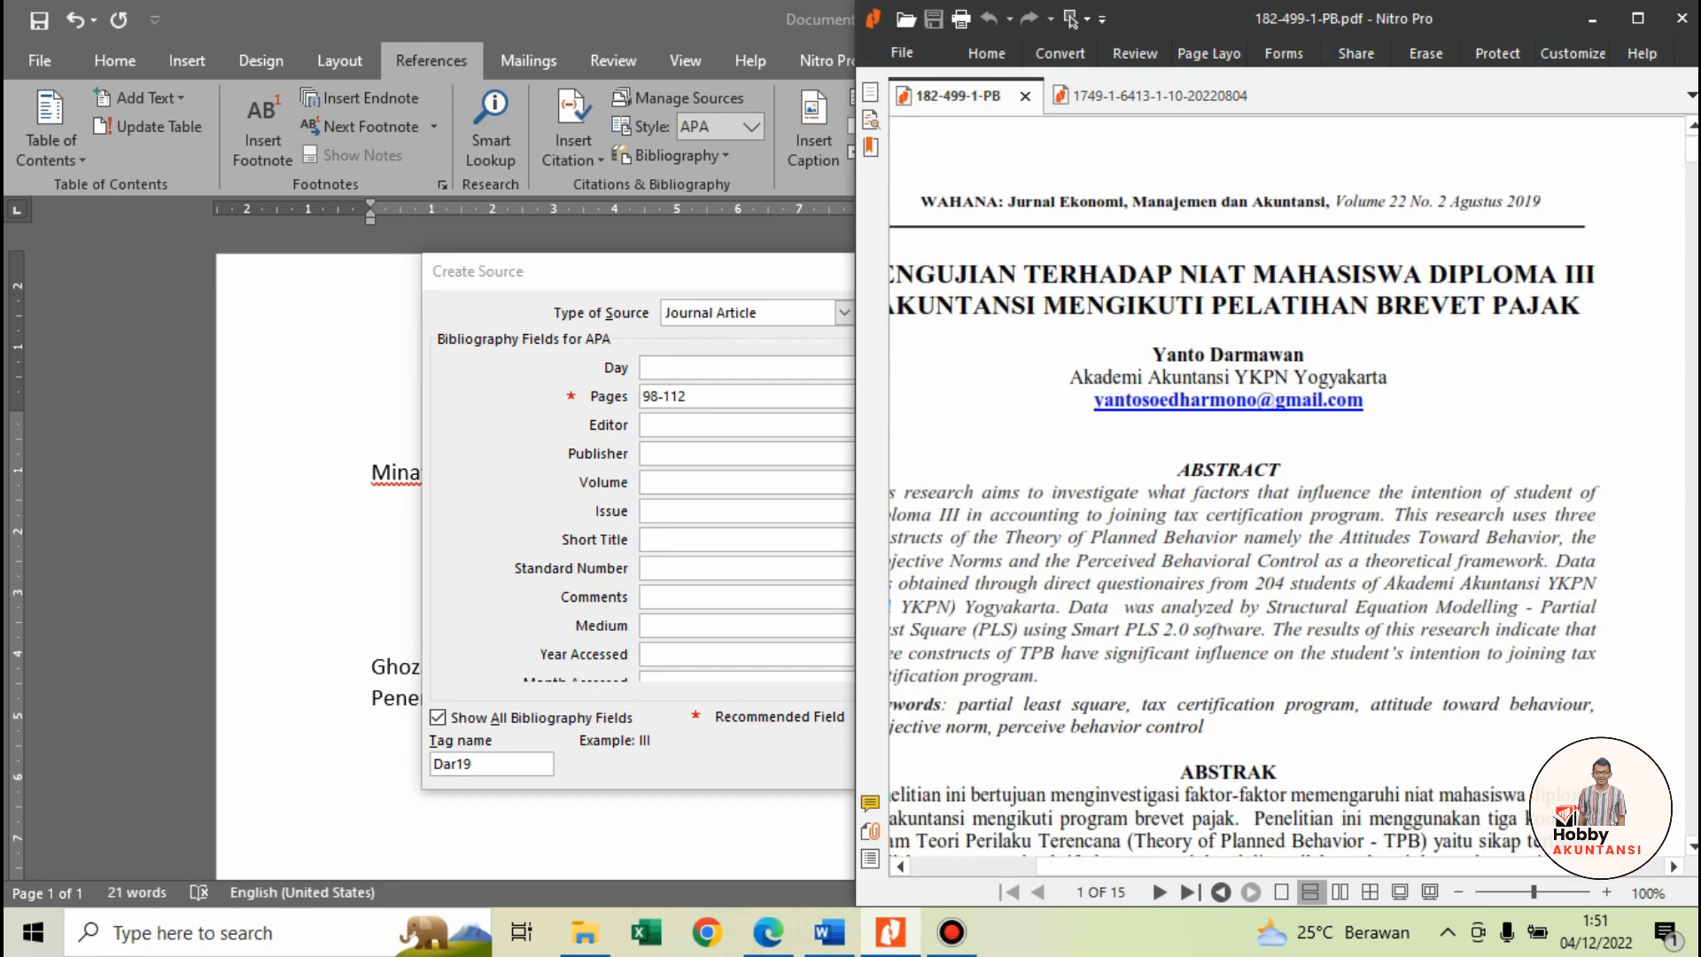
pyautogui.hotkey('alt', 'Tab')
pyautogui.write('22')
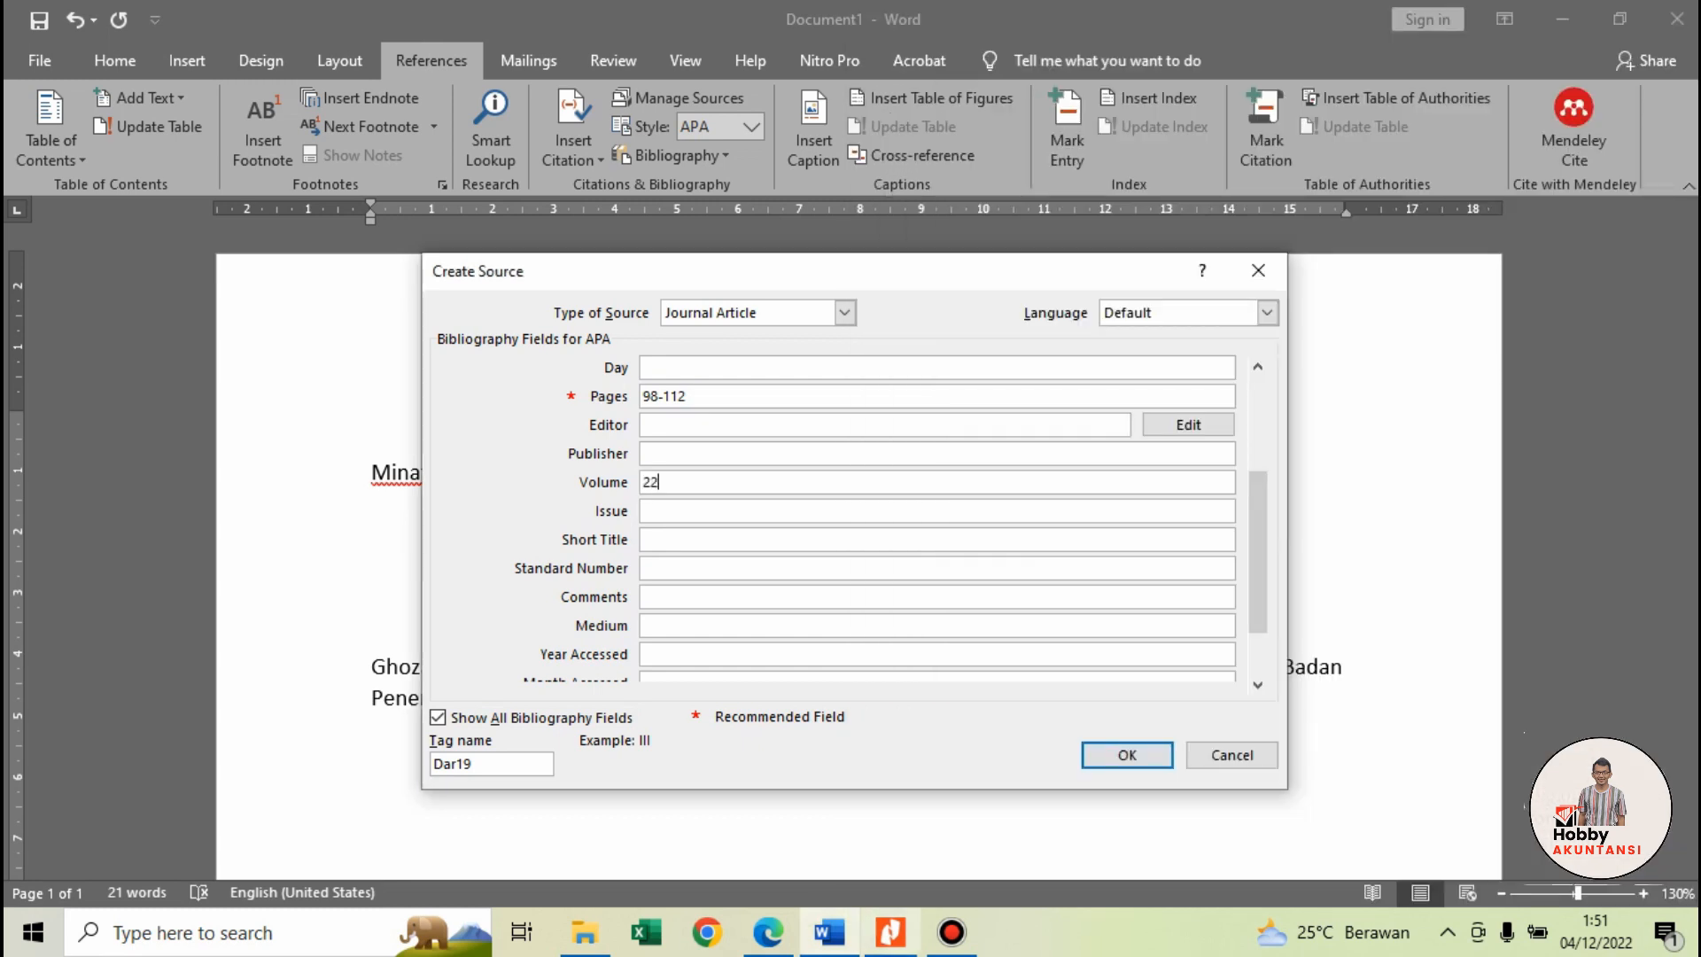
# Step: Consult the PDF header for the issue number and set the source's issue to 2
pyautogui.hotkey('alt', 'Tab')
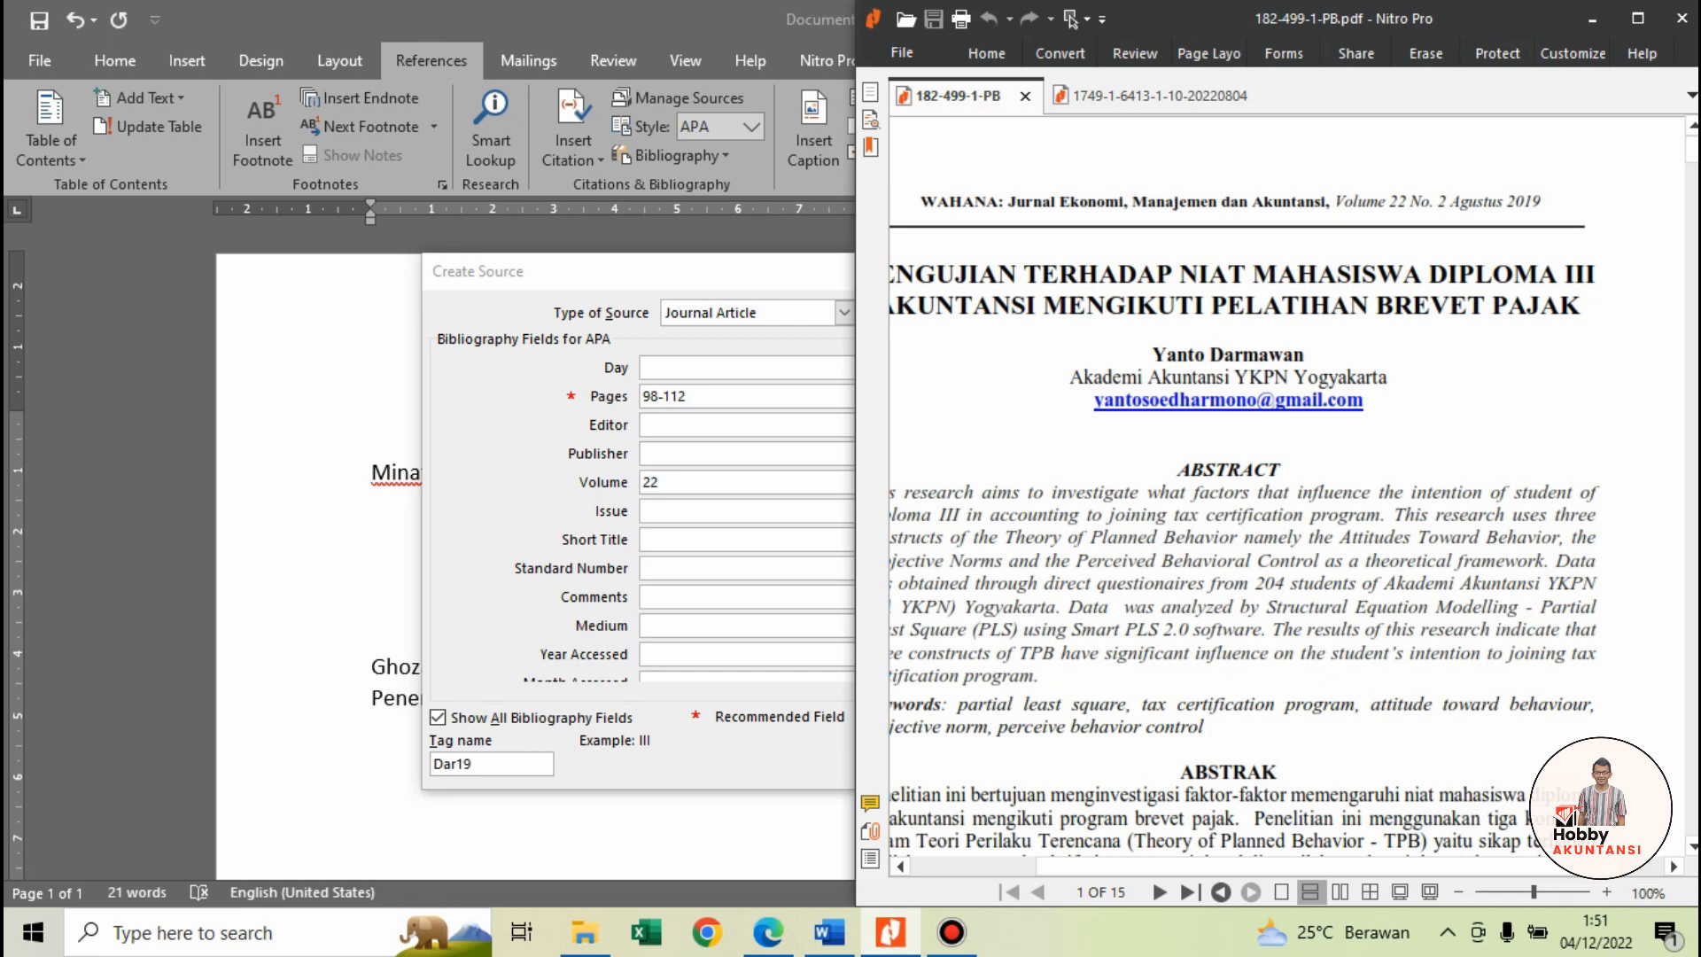
pyautogui.hotkey('alt', 'Tab')
pyautogui.press('Tab')
pyautogui.write('2')
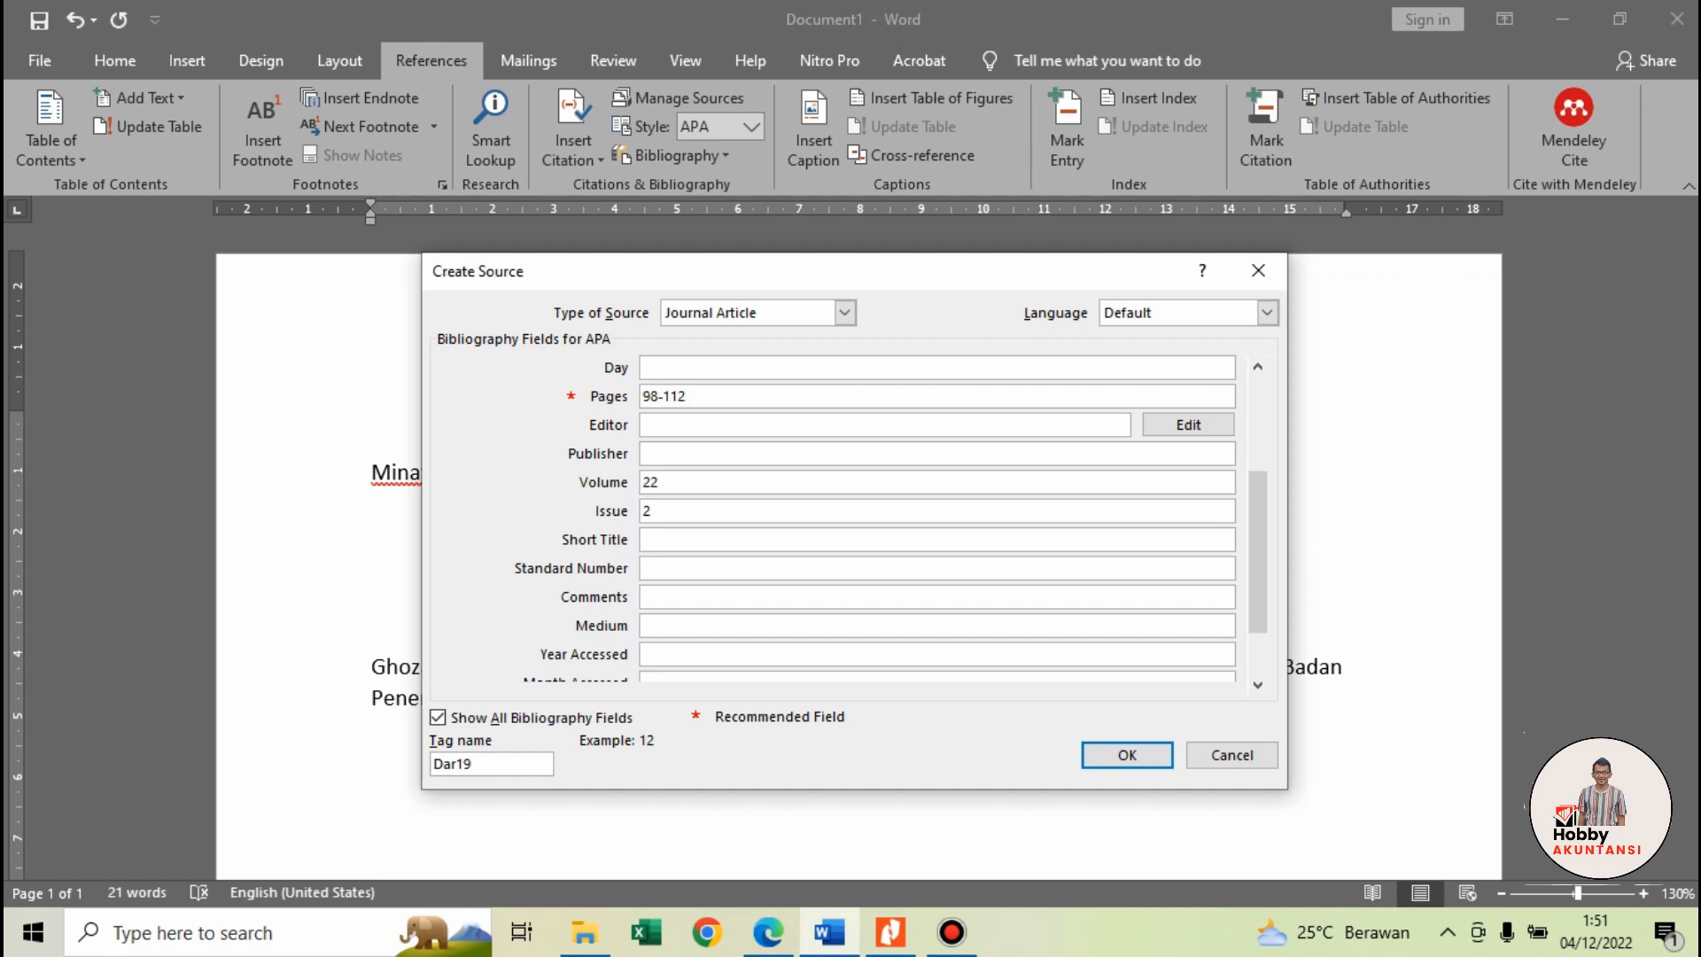
# Step: Return the source to its basic fields, accept it to insert the citation, and end the sentence with a period
pyautogui.moveTo(1258, 551); pyautogui.dragTo(1258, 457)
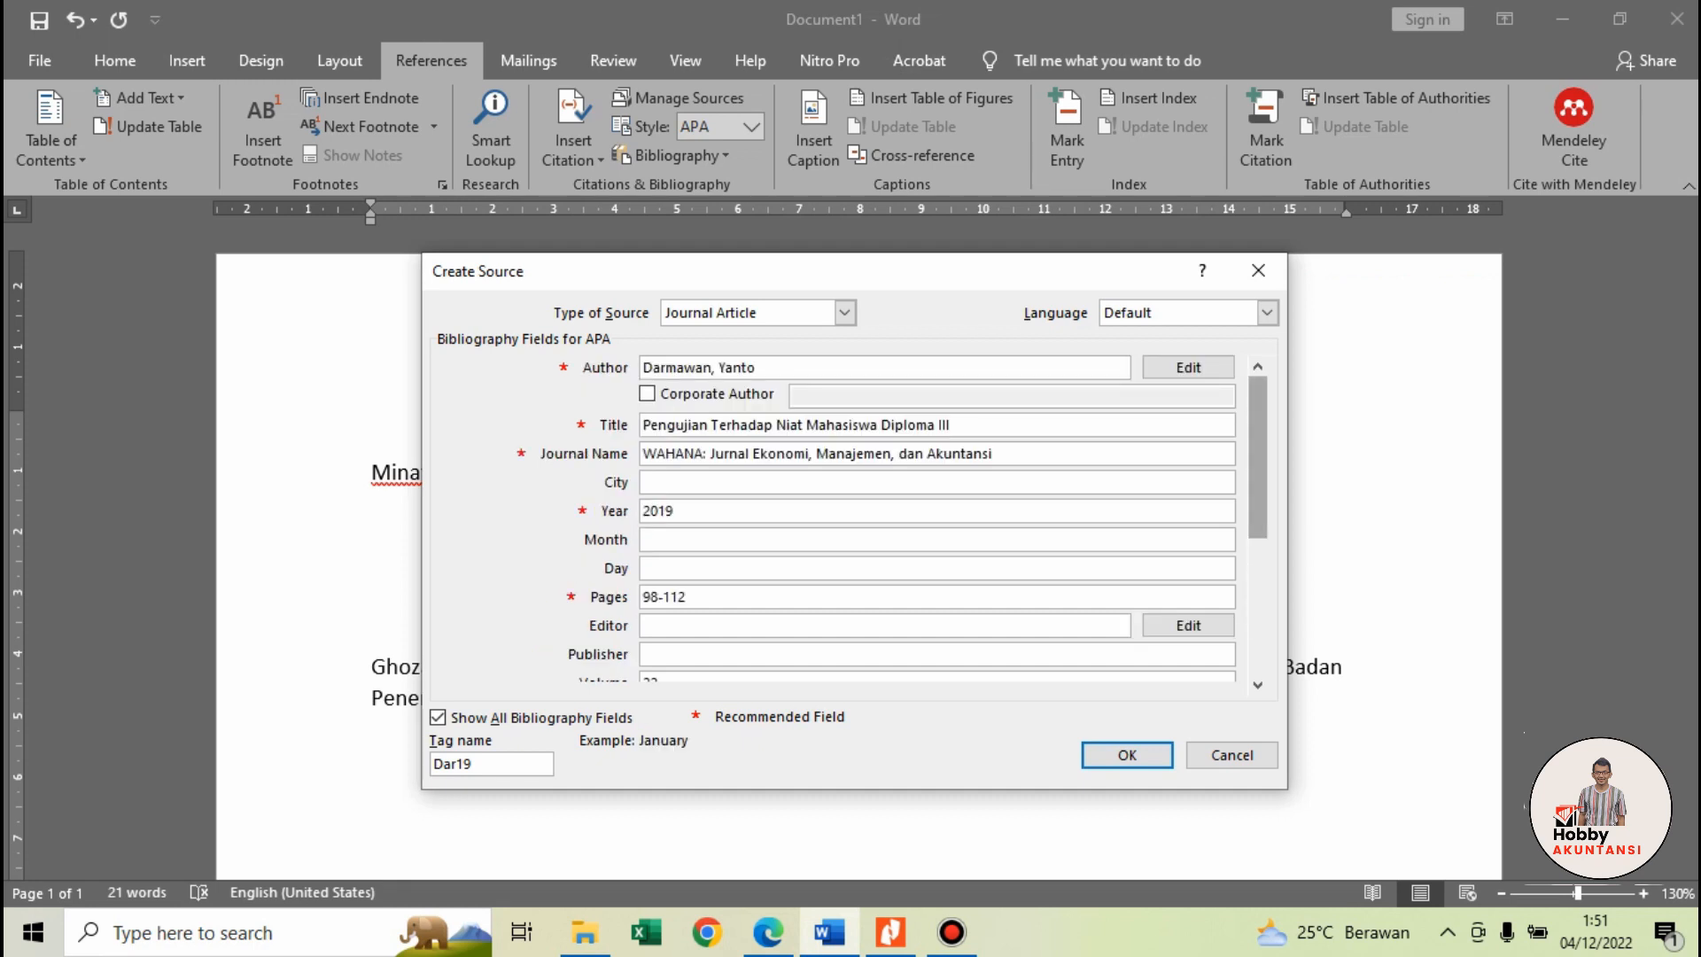
pyautogui.click(438, 718)
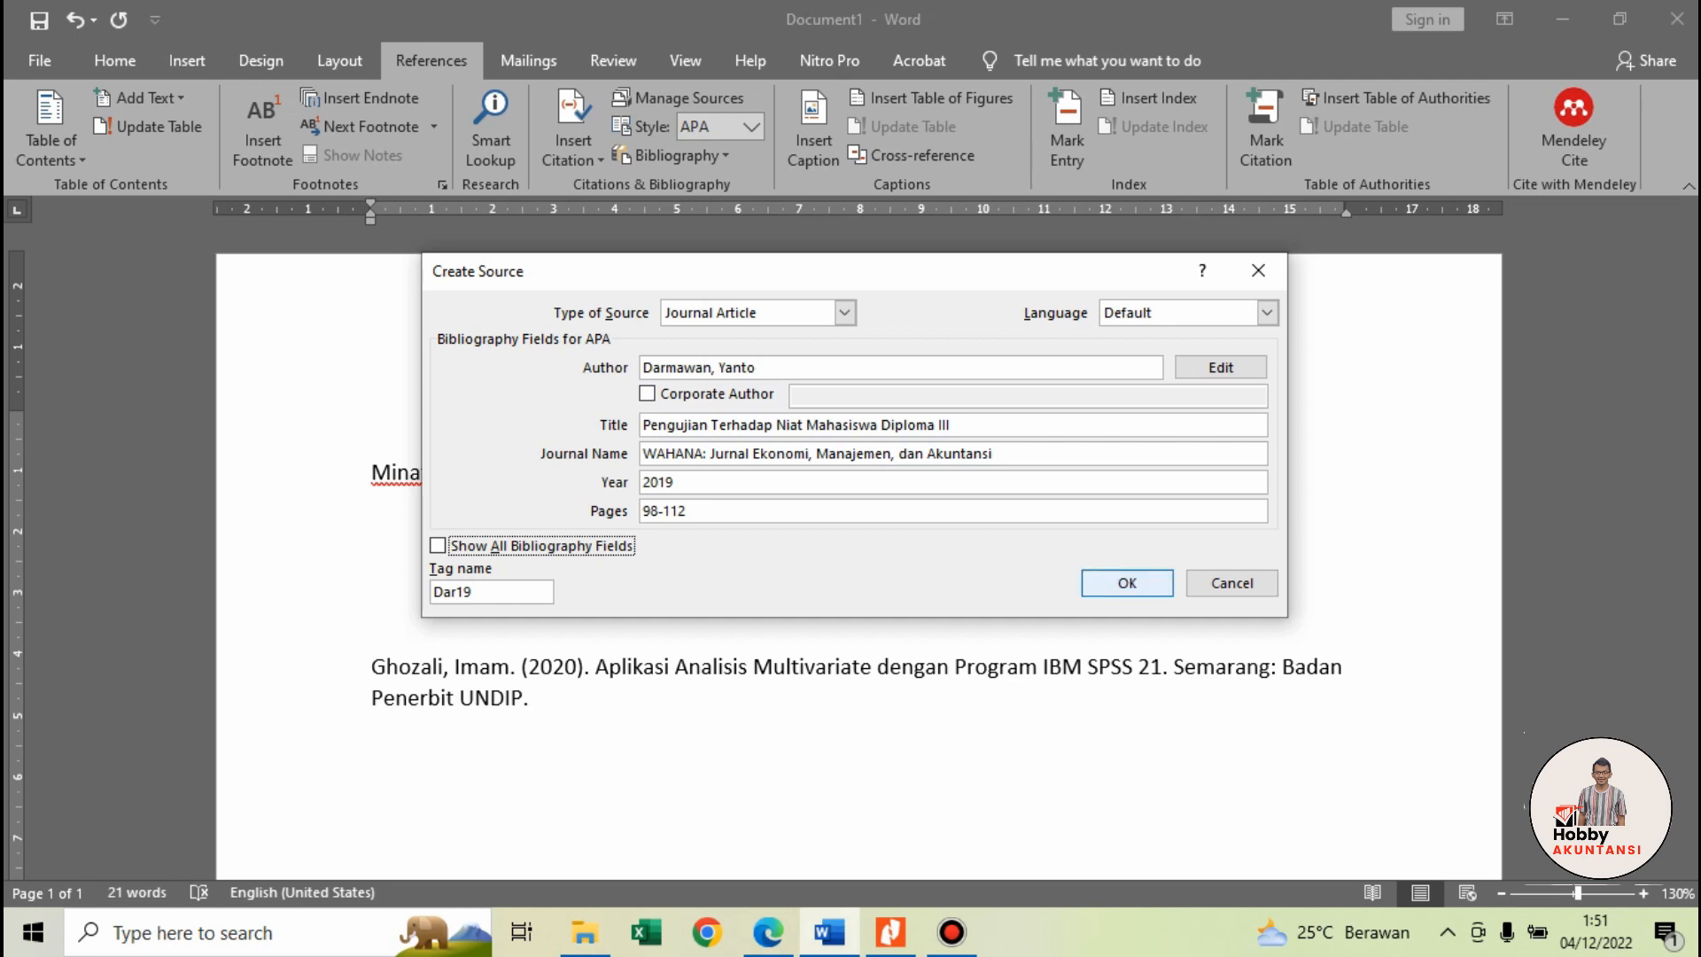
pyautogui.click(1127, 582)
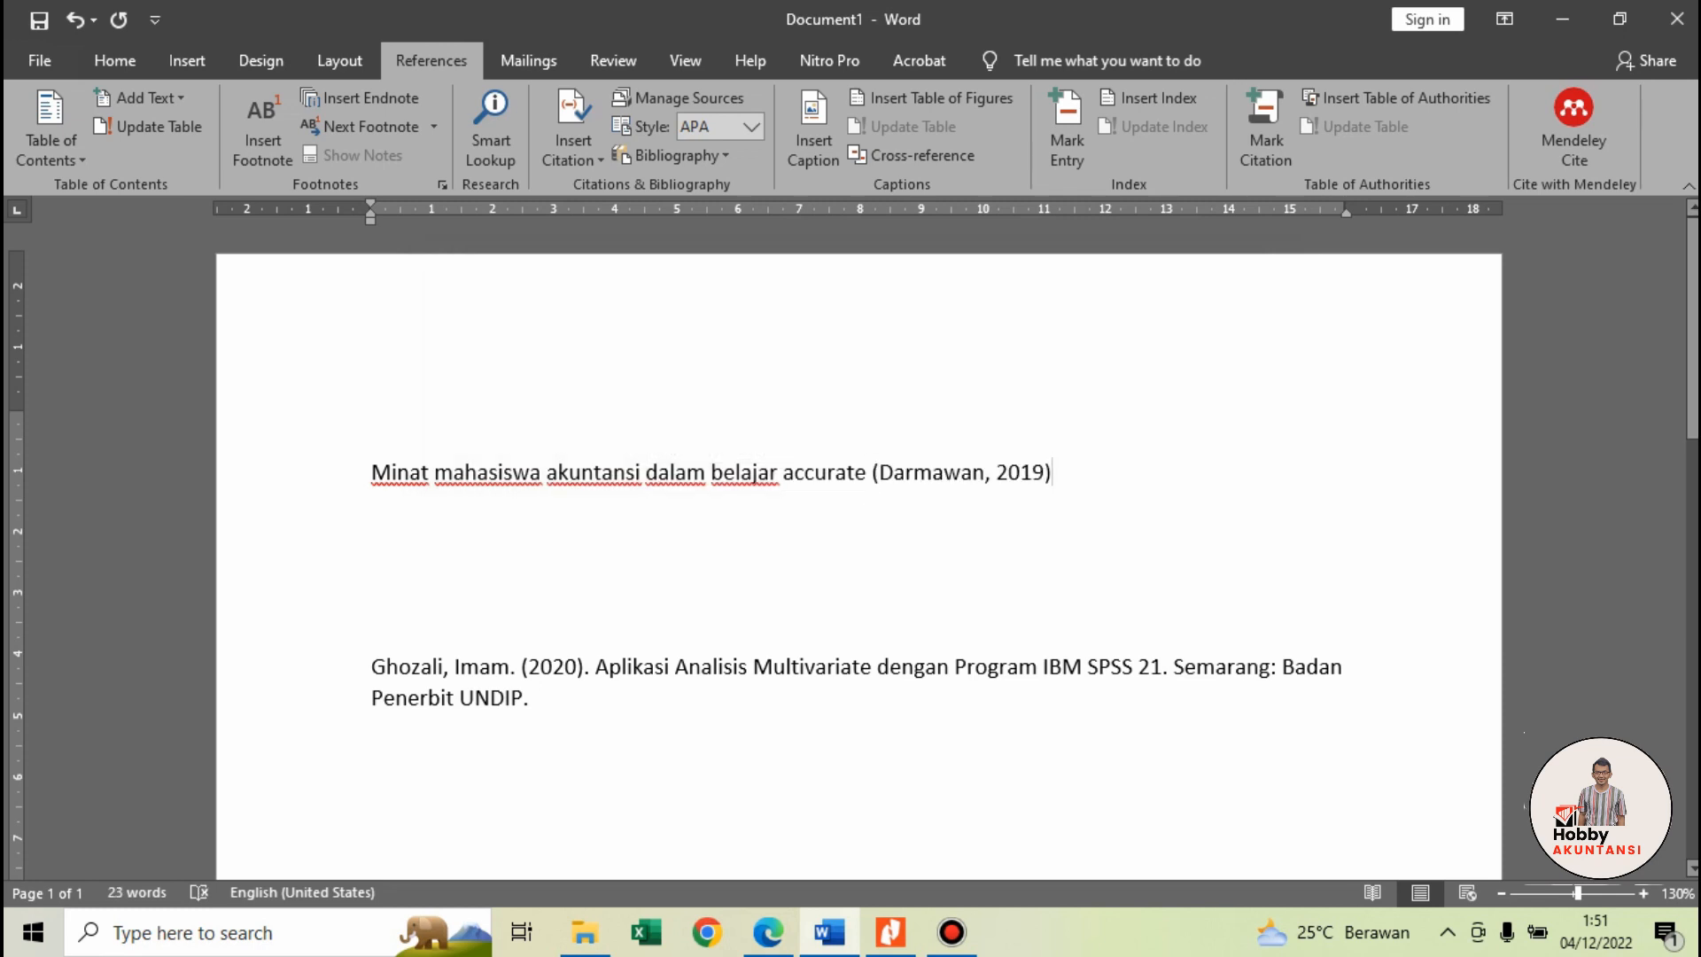
pyautogui.write('.')
pyautogui.click(891, 932)
pyautogui.click(1148, 95)
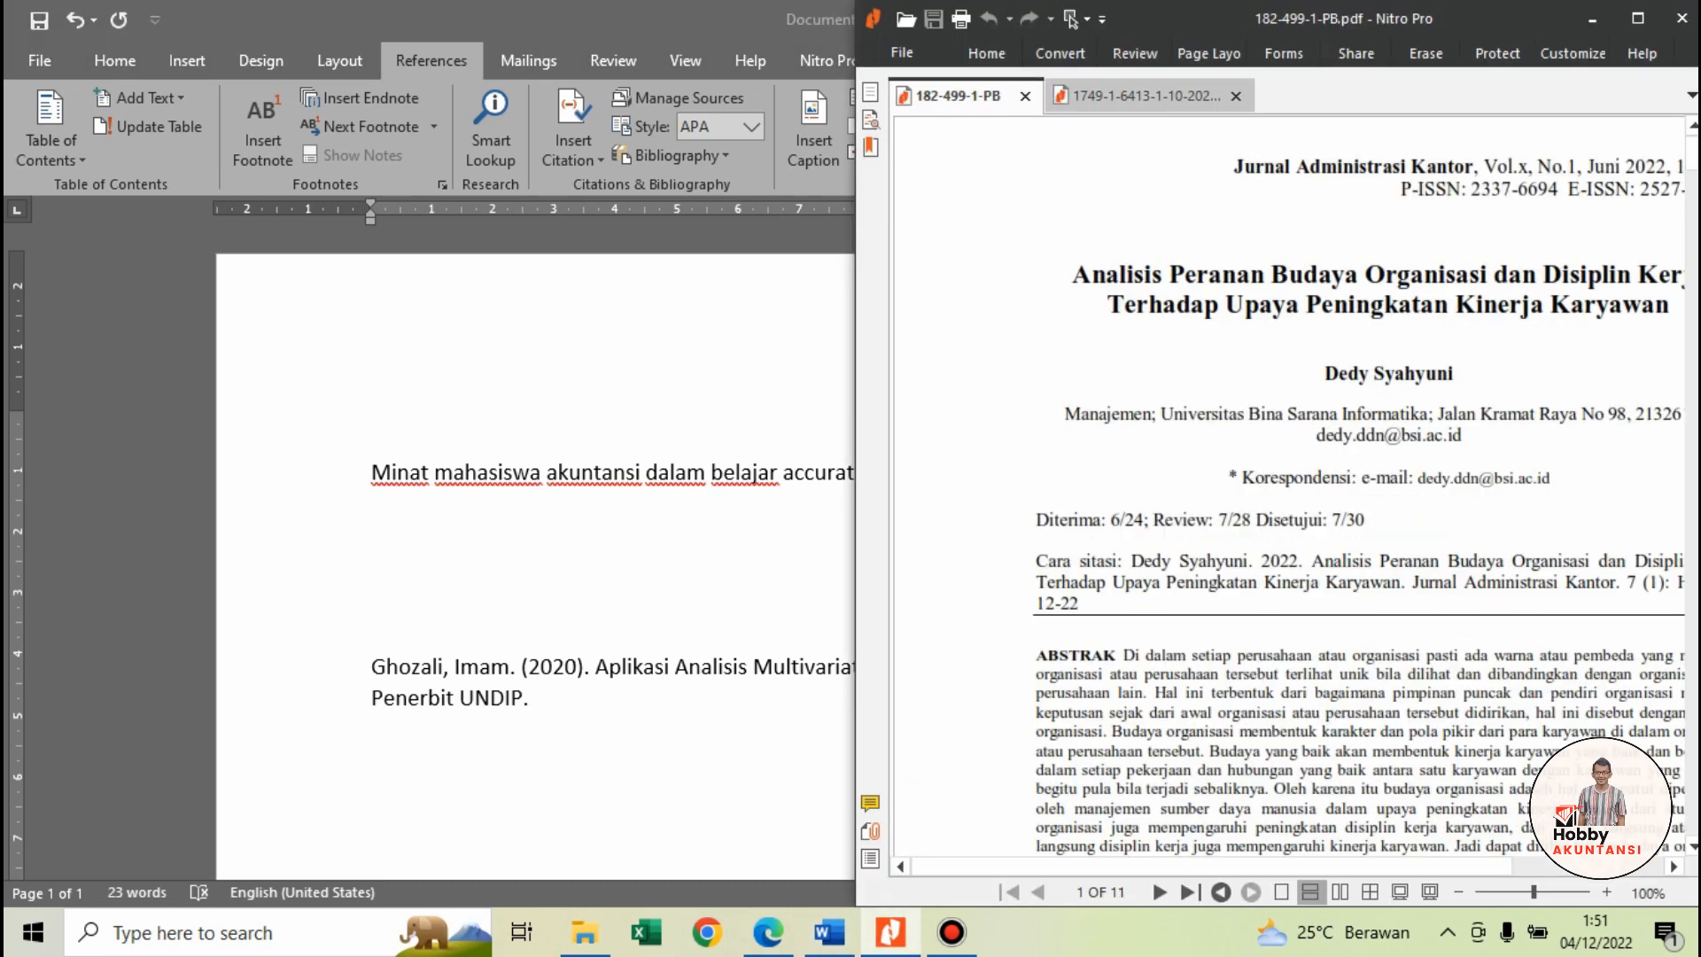
pyautogui.hotkey('alt', 'Tab')
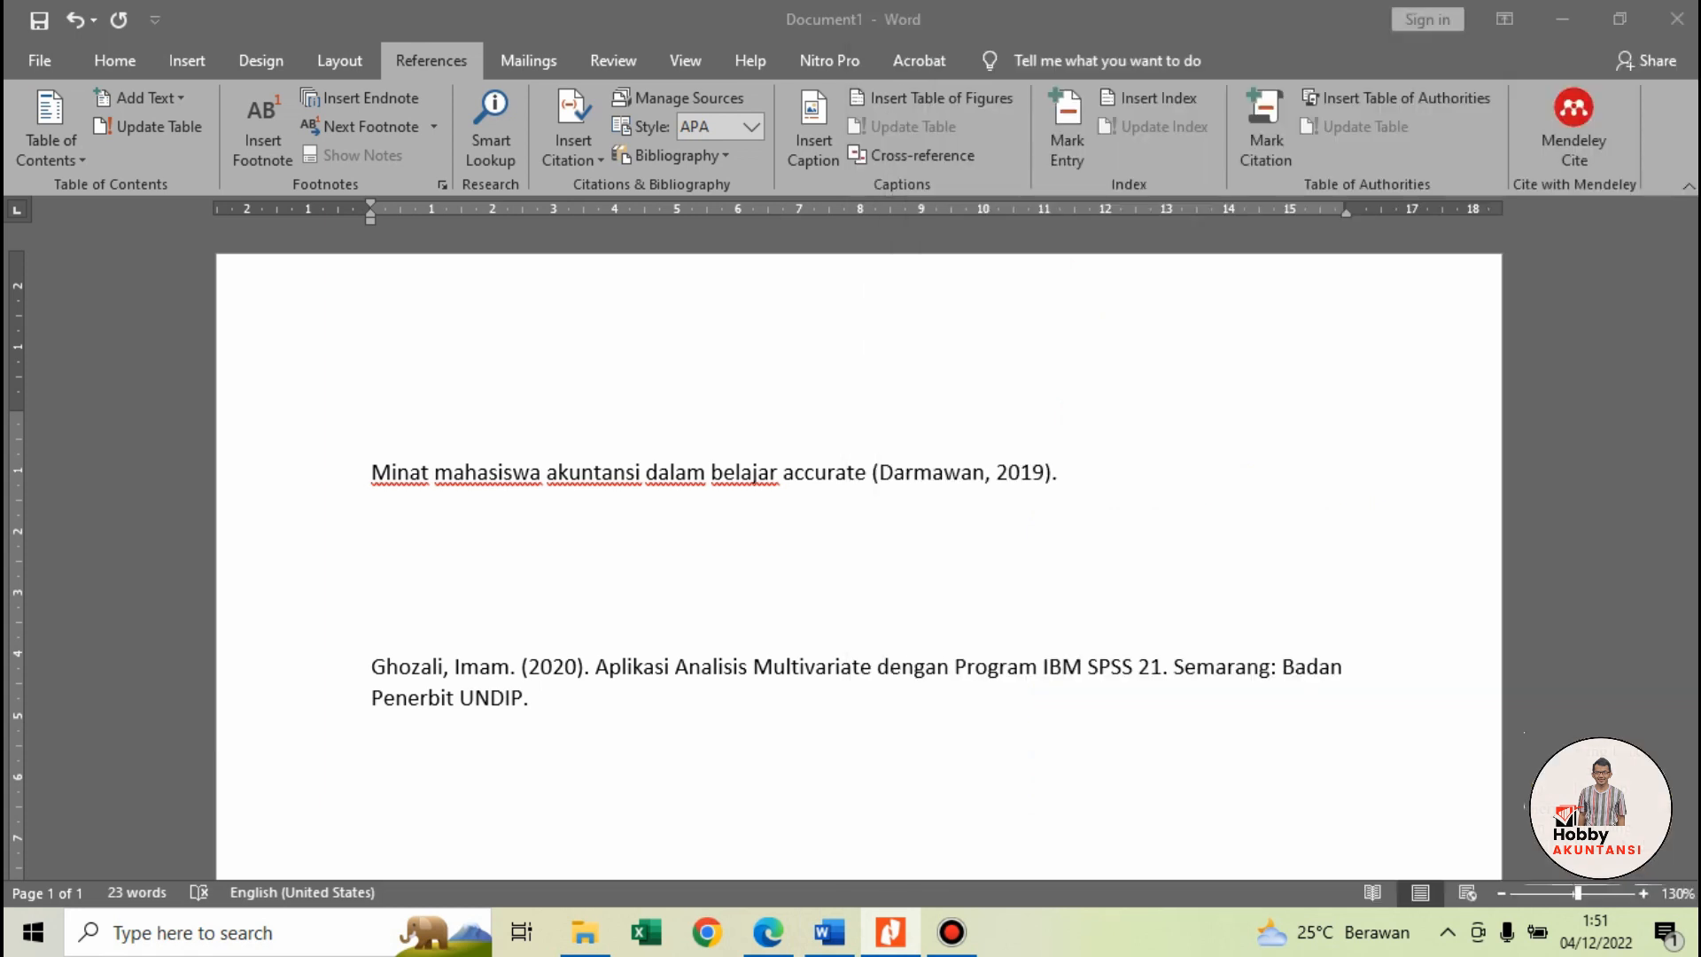
pyautogui.write('Budata')
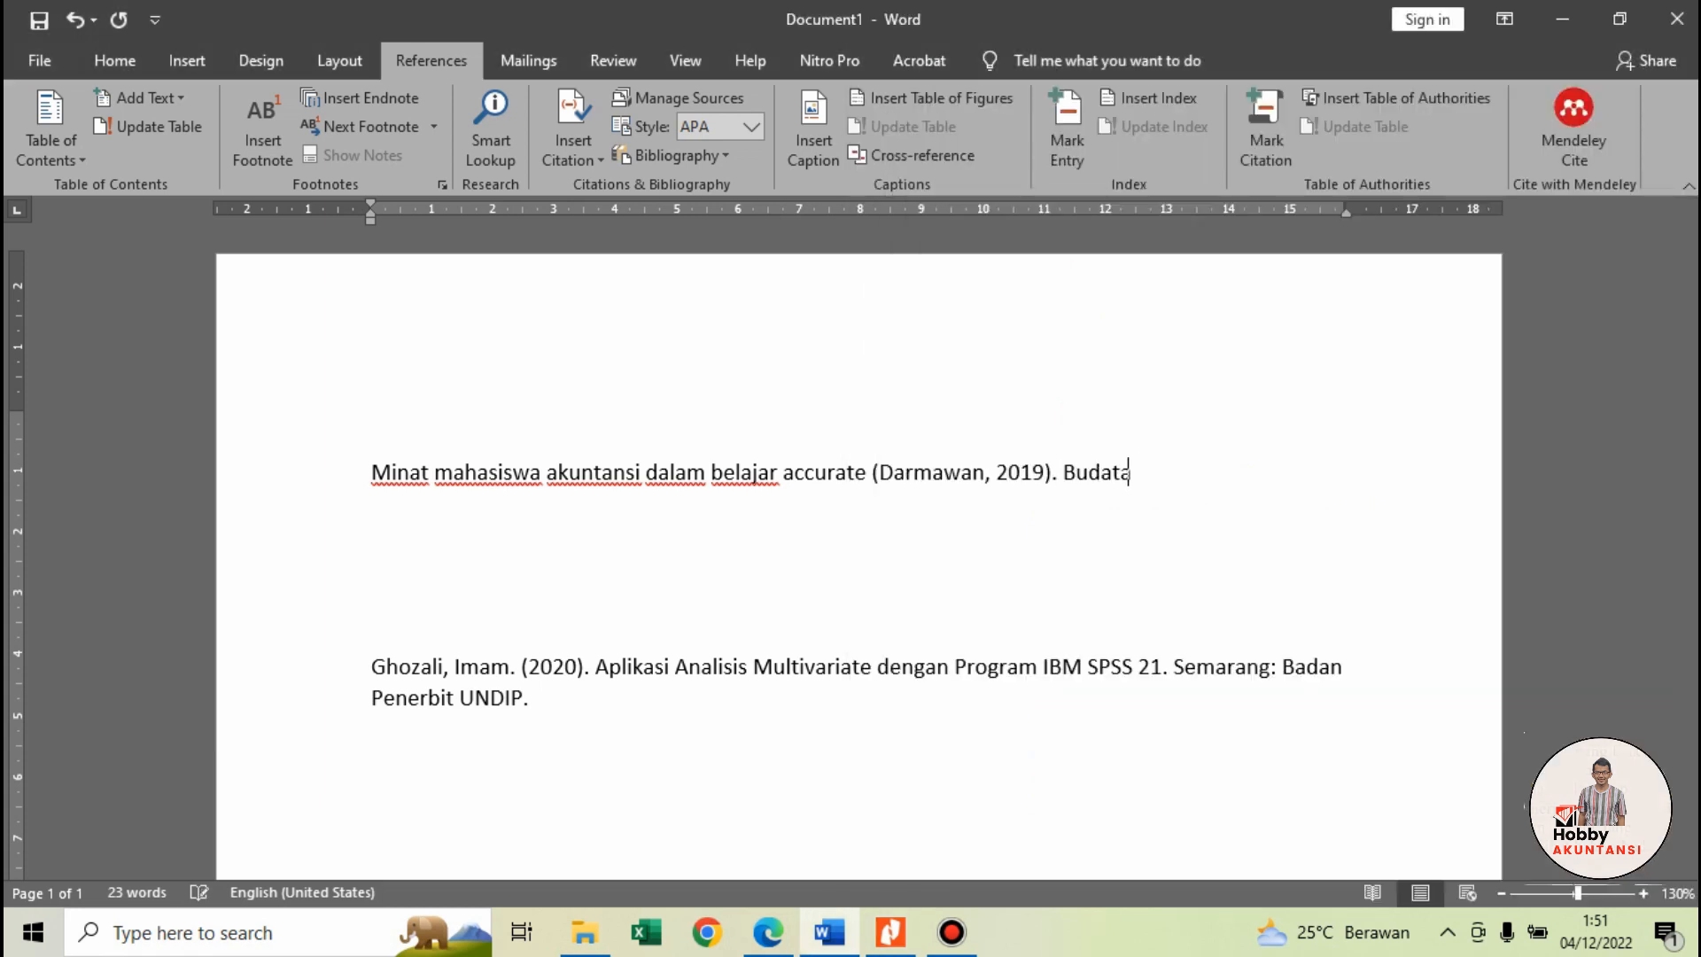
pyautogui.write(' Organisa')
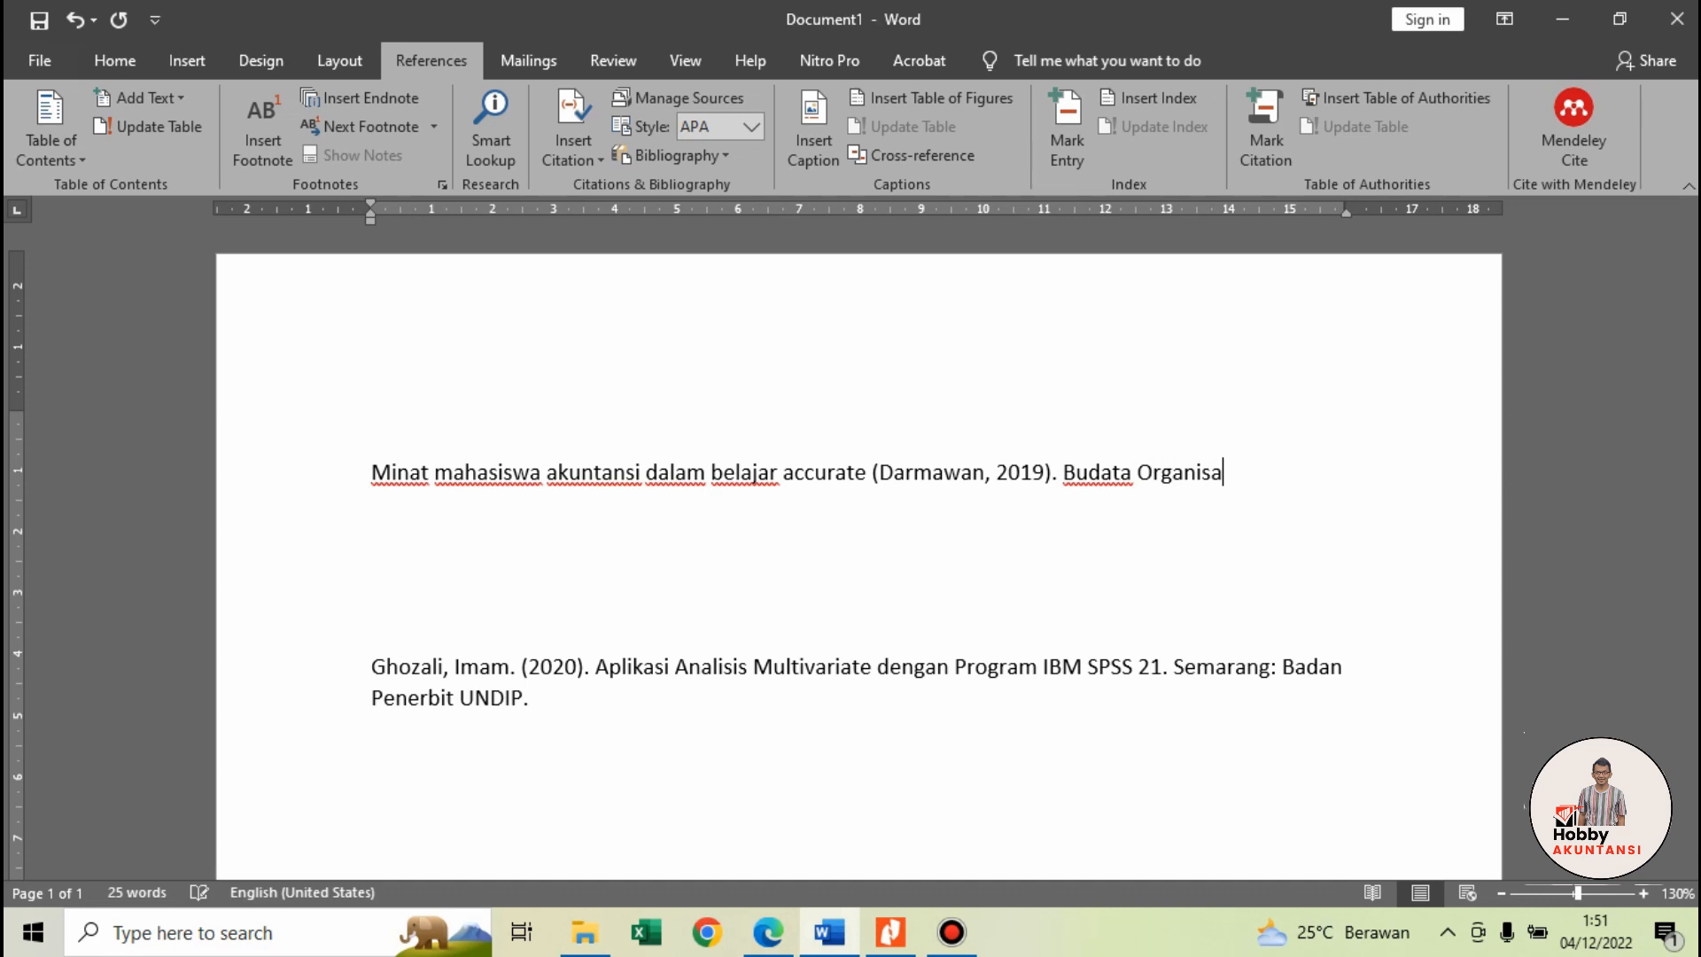
pyautogui.write('si dalam kampus')
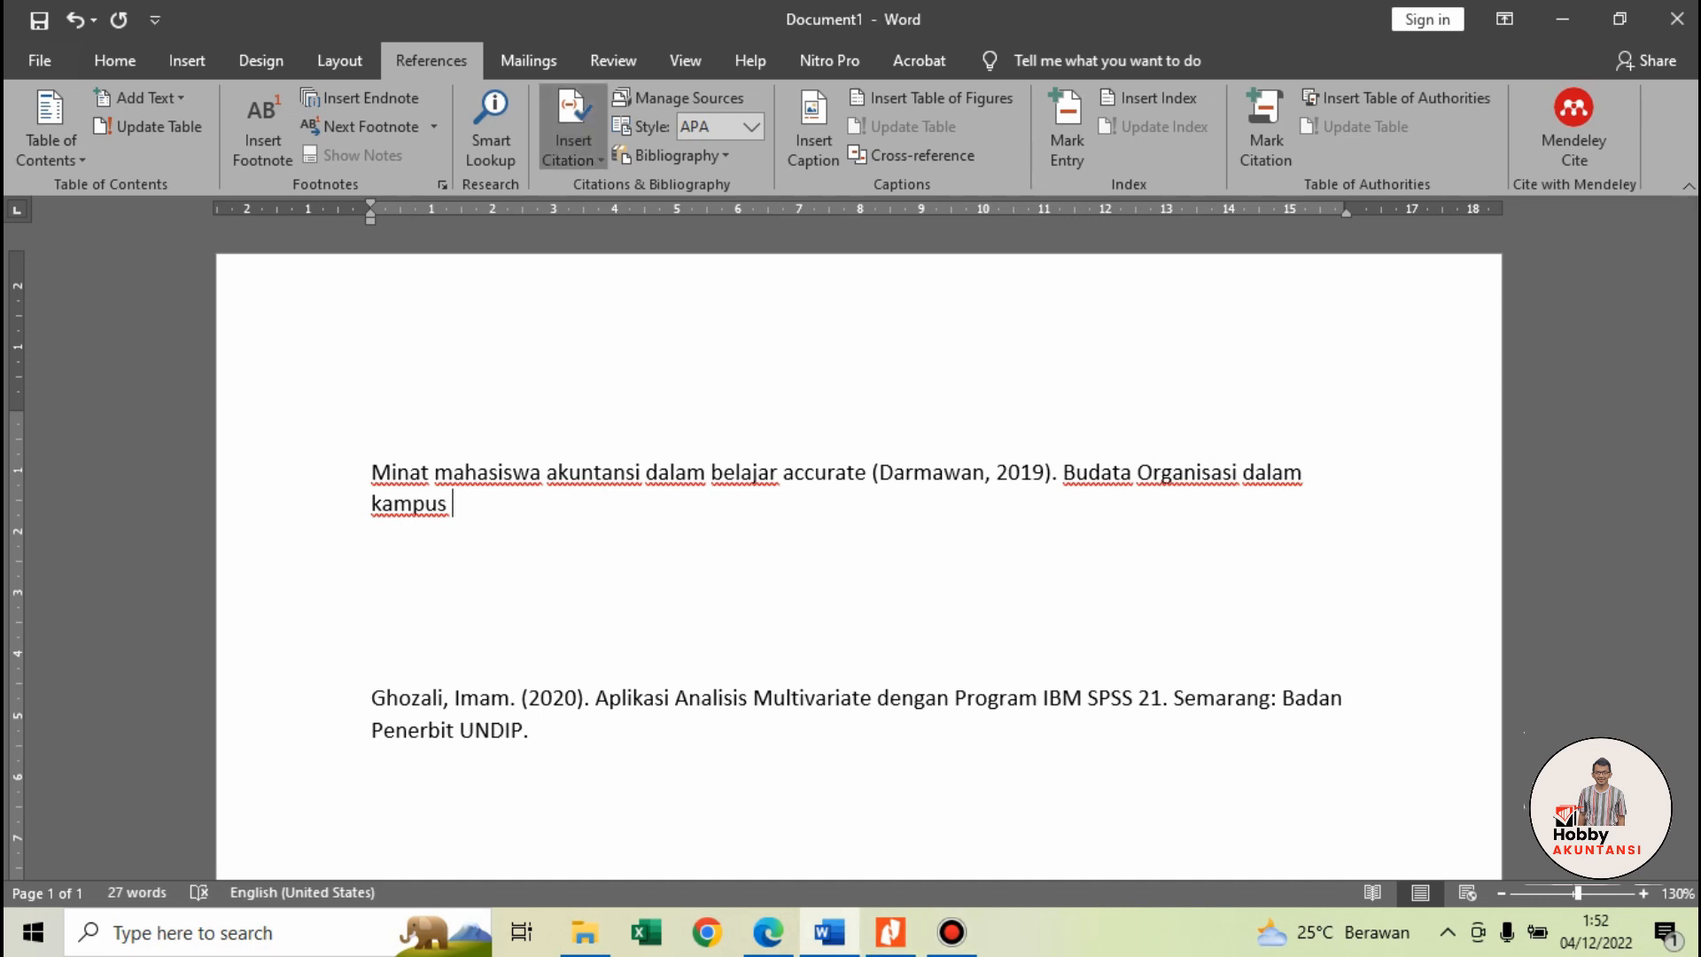
# Step: Add a new journal article source after the second sentence and enter the second article's author, last name first
pyautogui.click(573, 133)
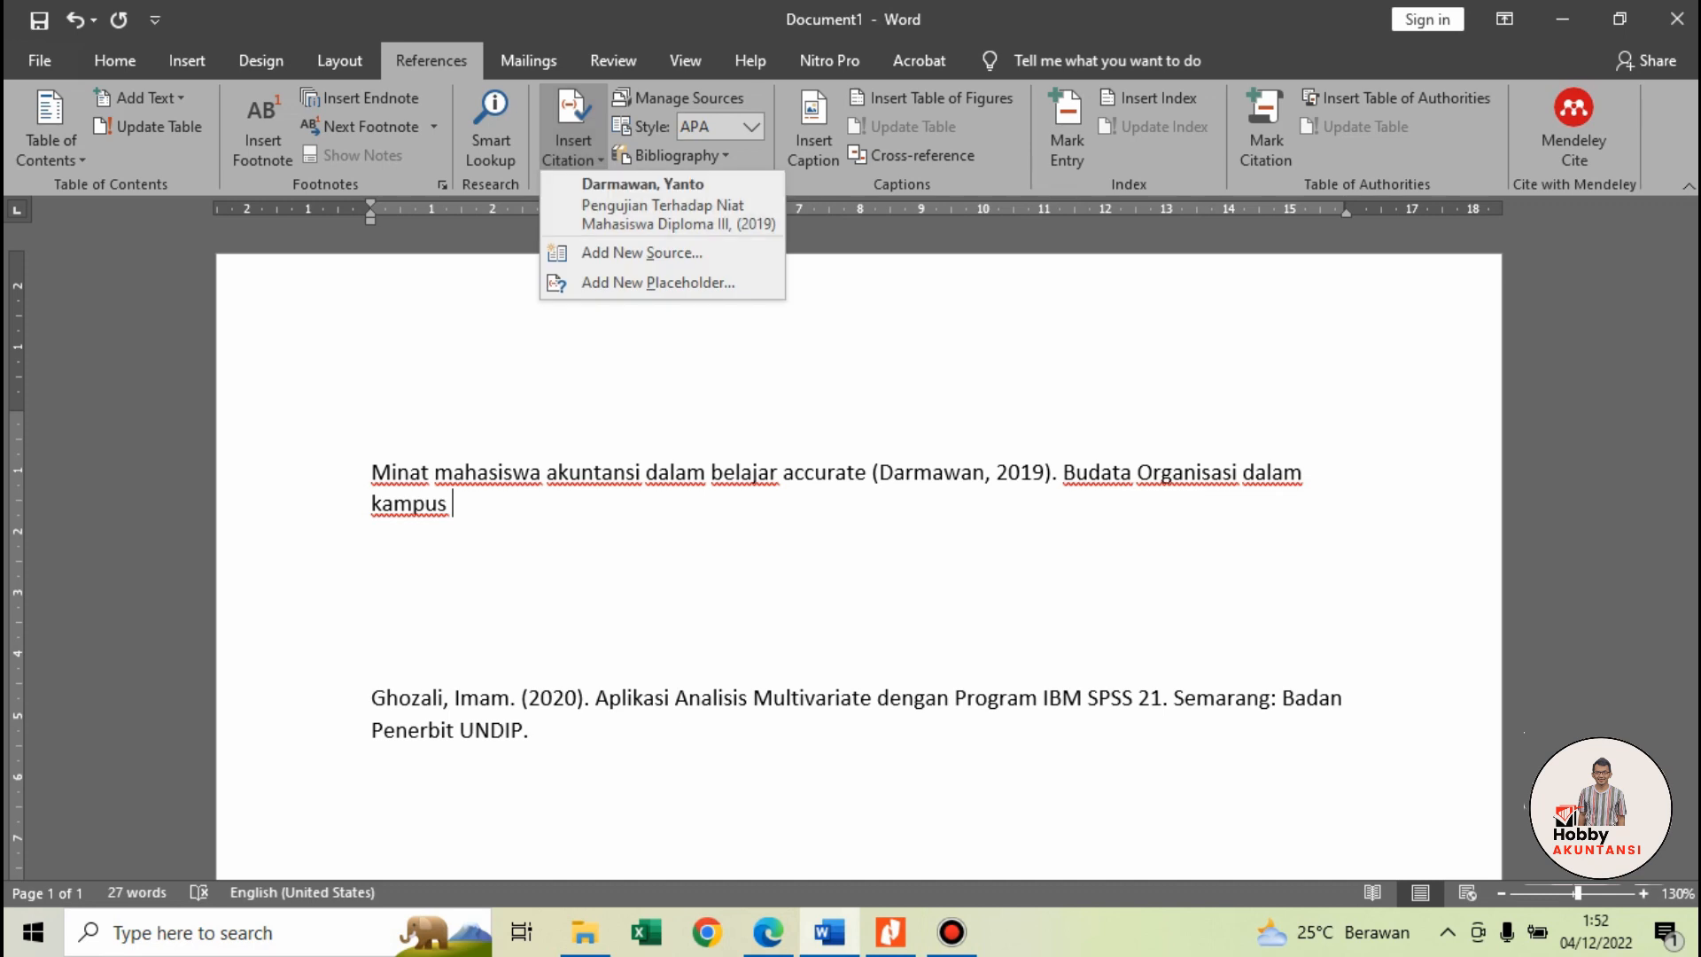
pyautogui.click(642, 253)
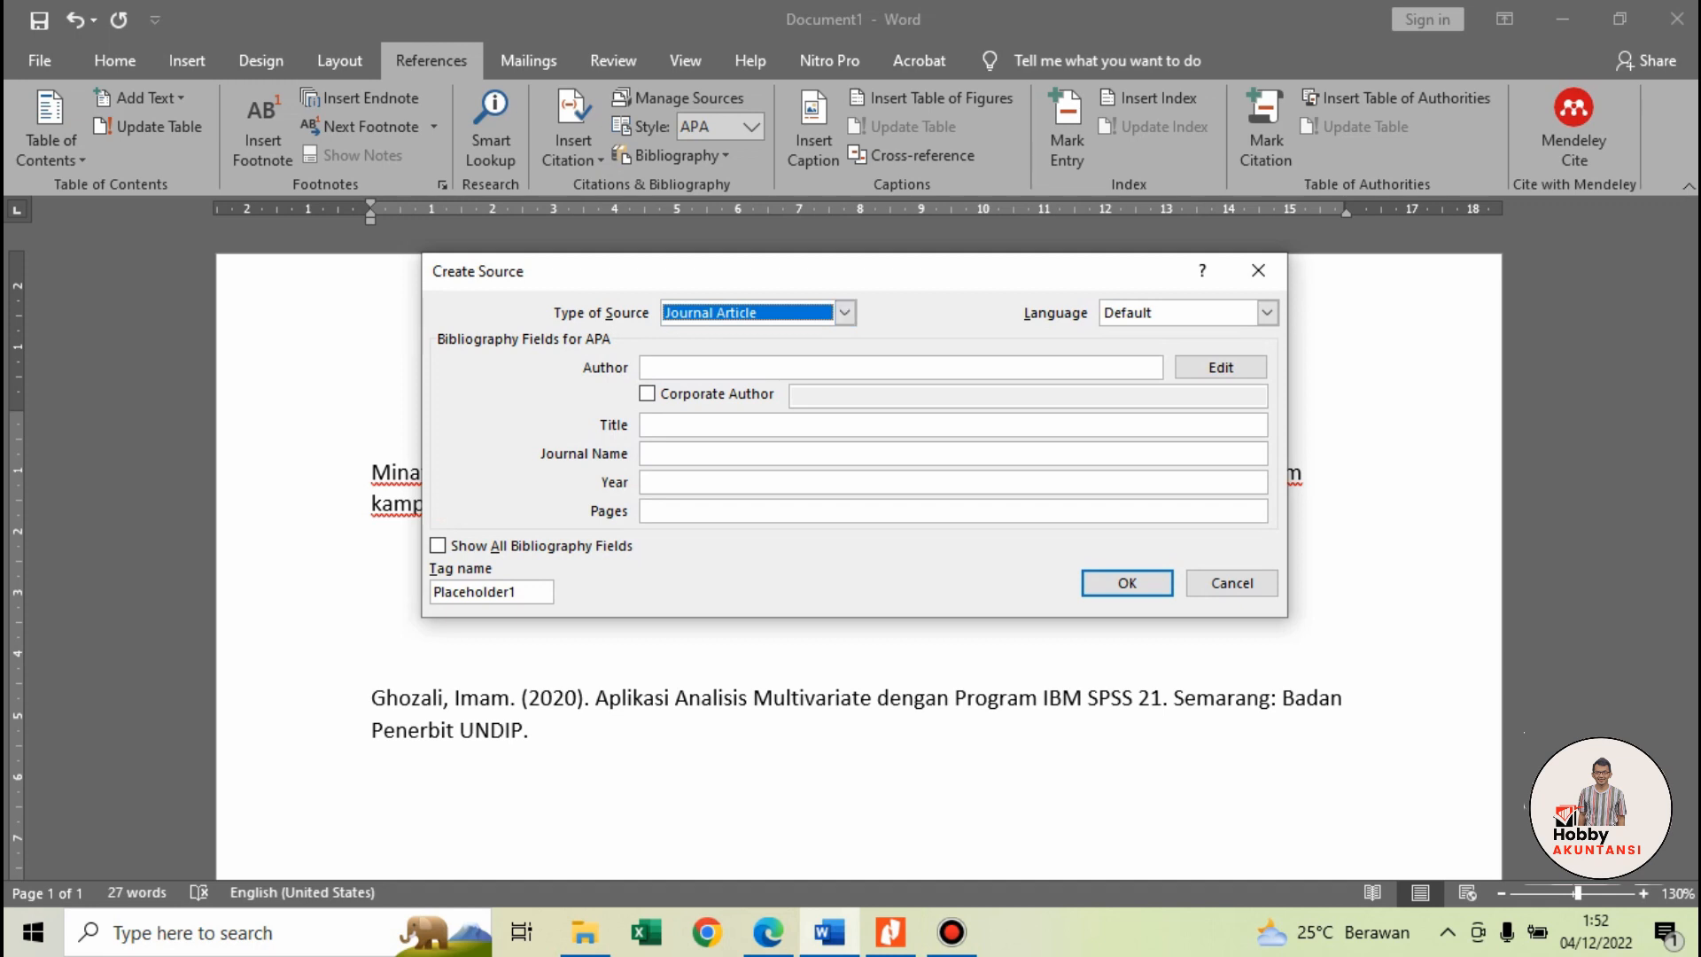
pyautogui.click(691, 367)
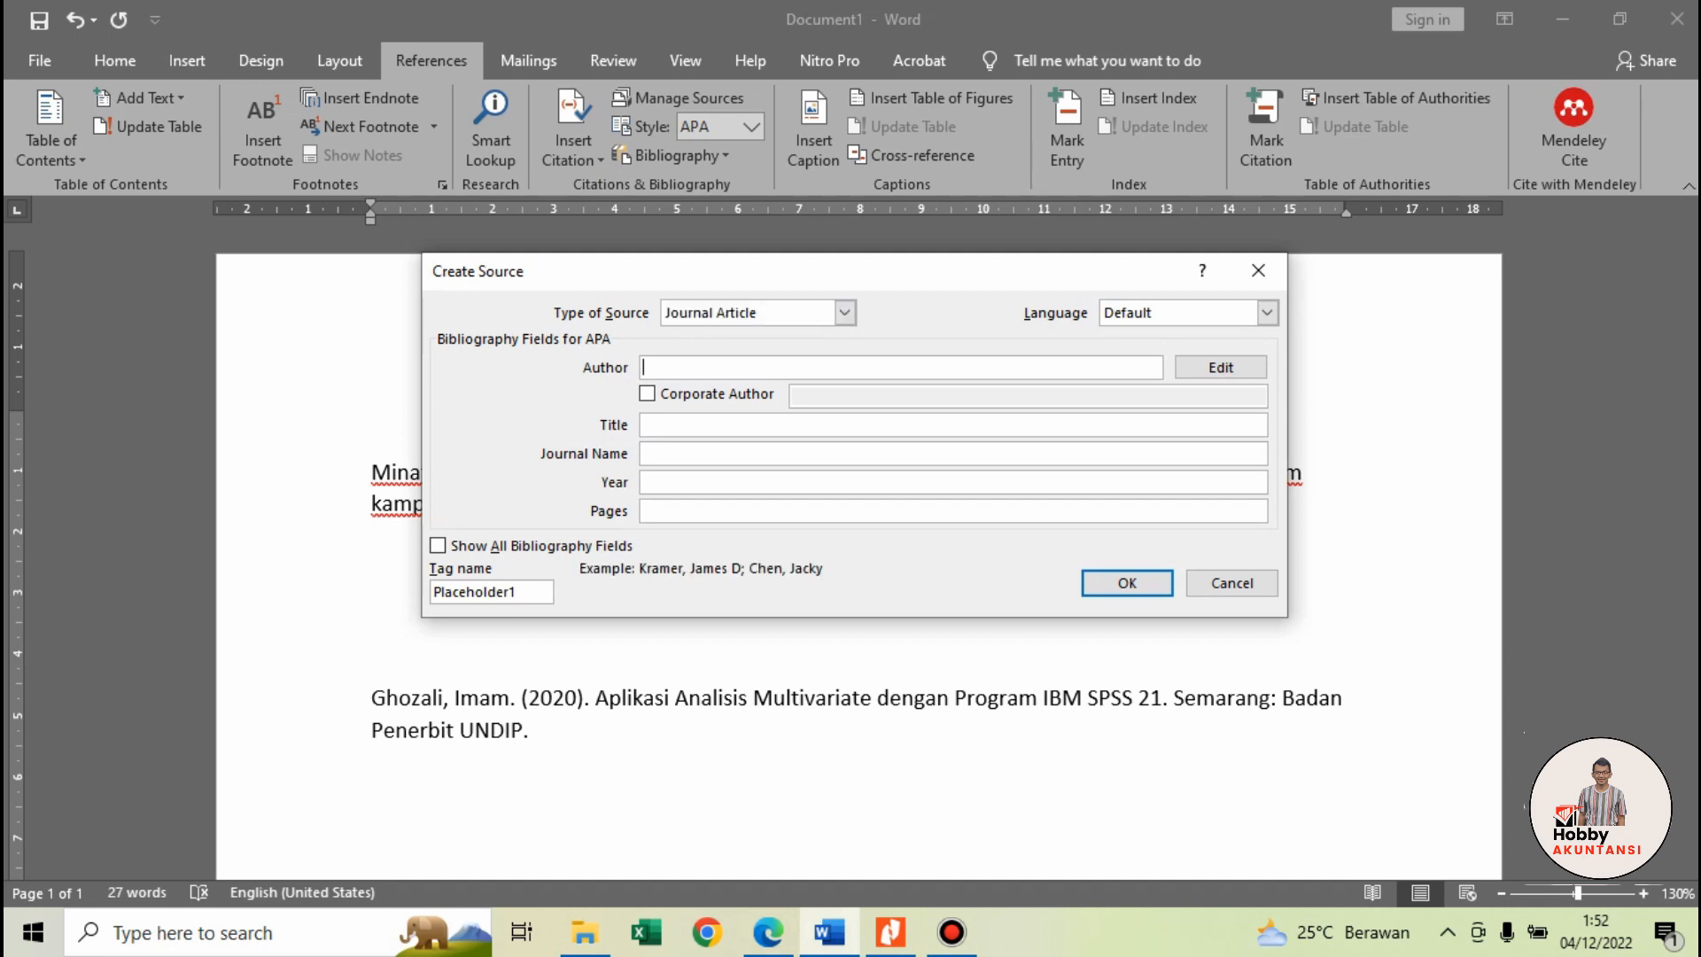
pyautogui.click(891, 933)
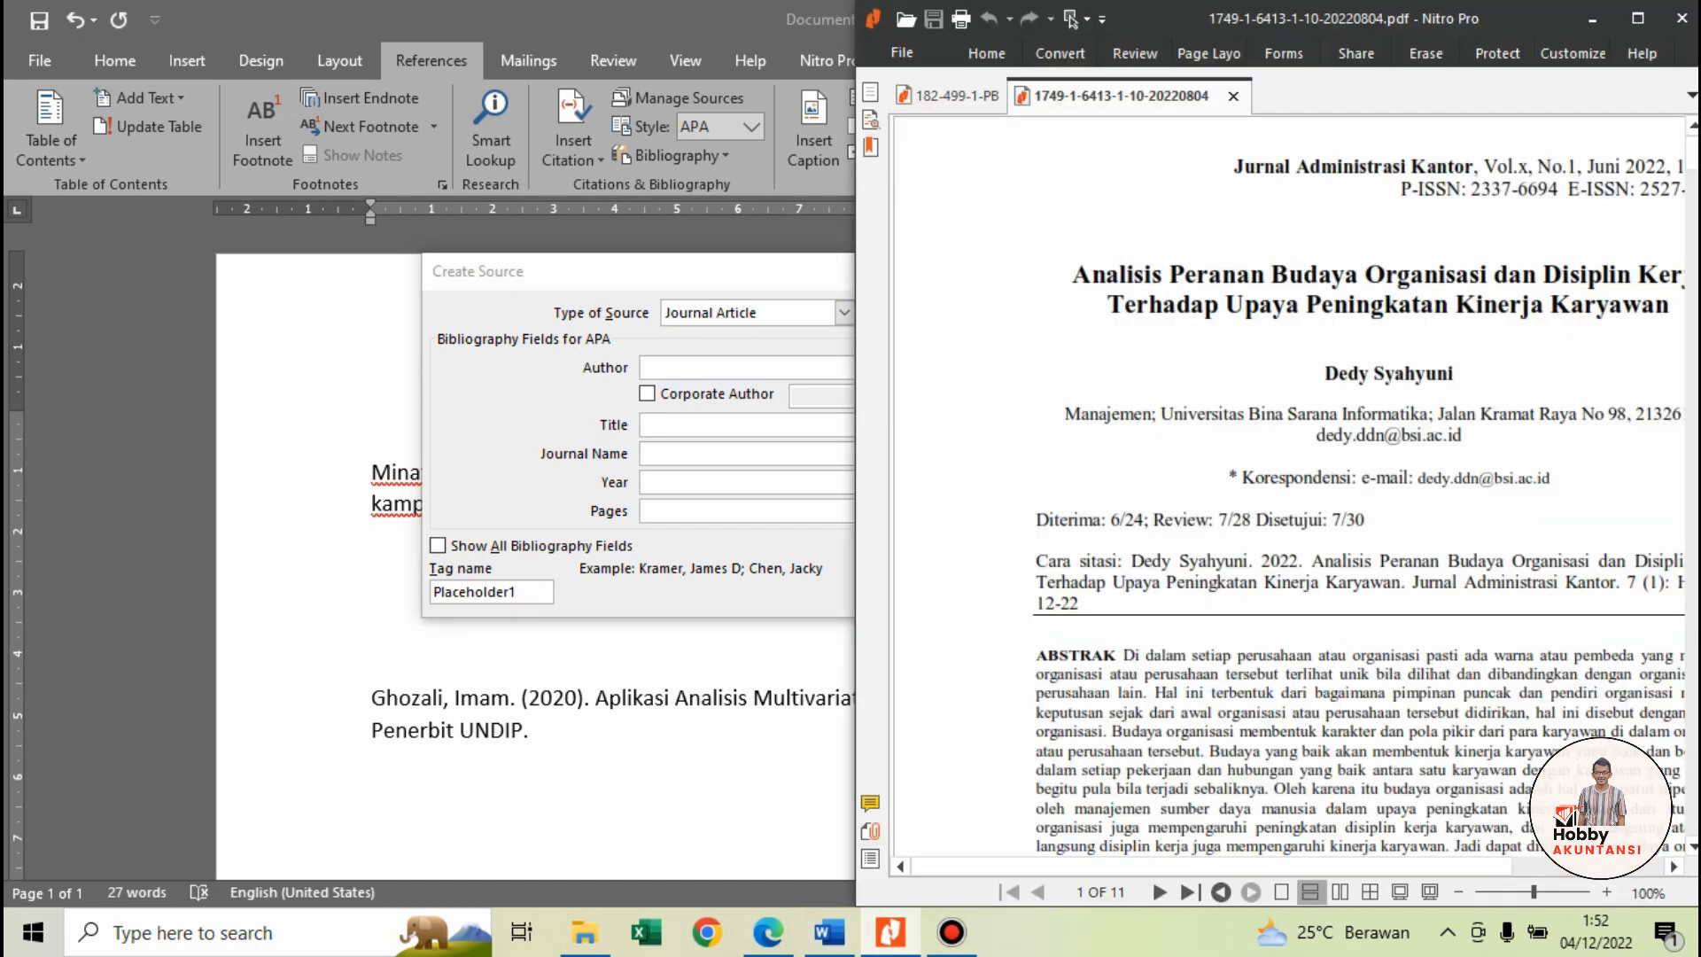
pyautogui.click(709, 425)
pyautogui.write('S')
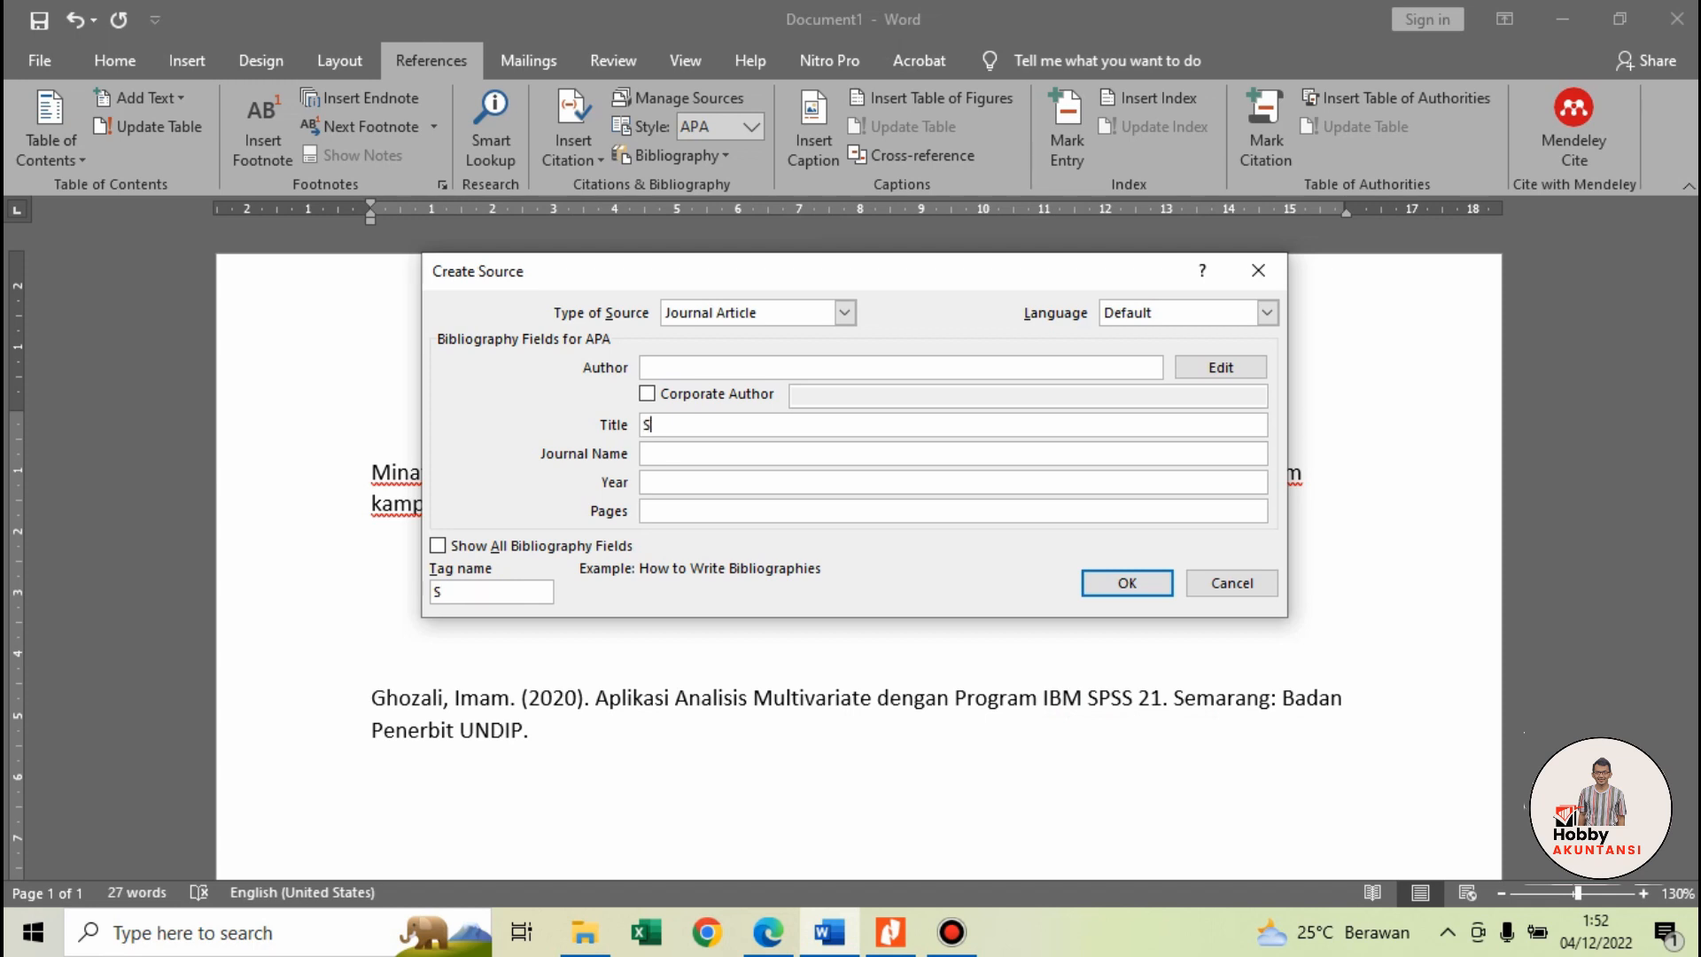
pyautogui.write('yahyuni, Ded')
pyautogui.moveTo(742, 425); pyautogui.dragTo(639, 425)
pyautogui.hotkey('ctrl', 'x')
pyautogui.click(674, 368)
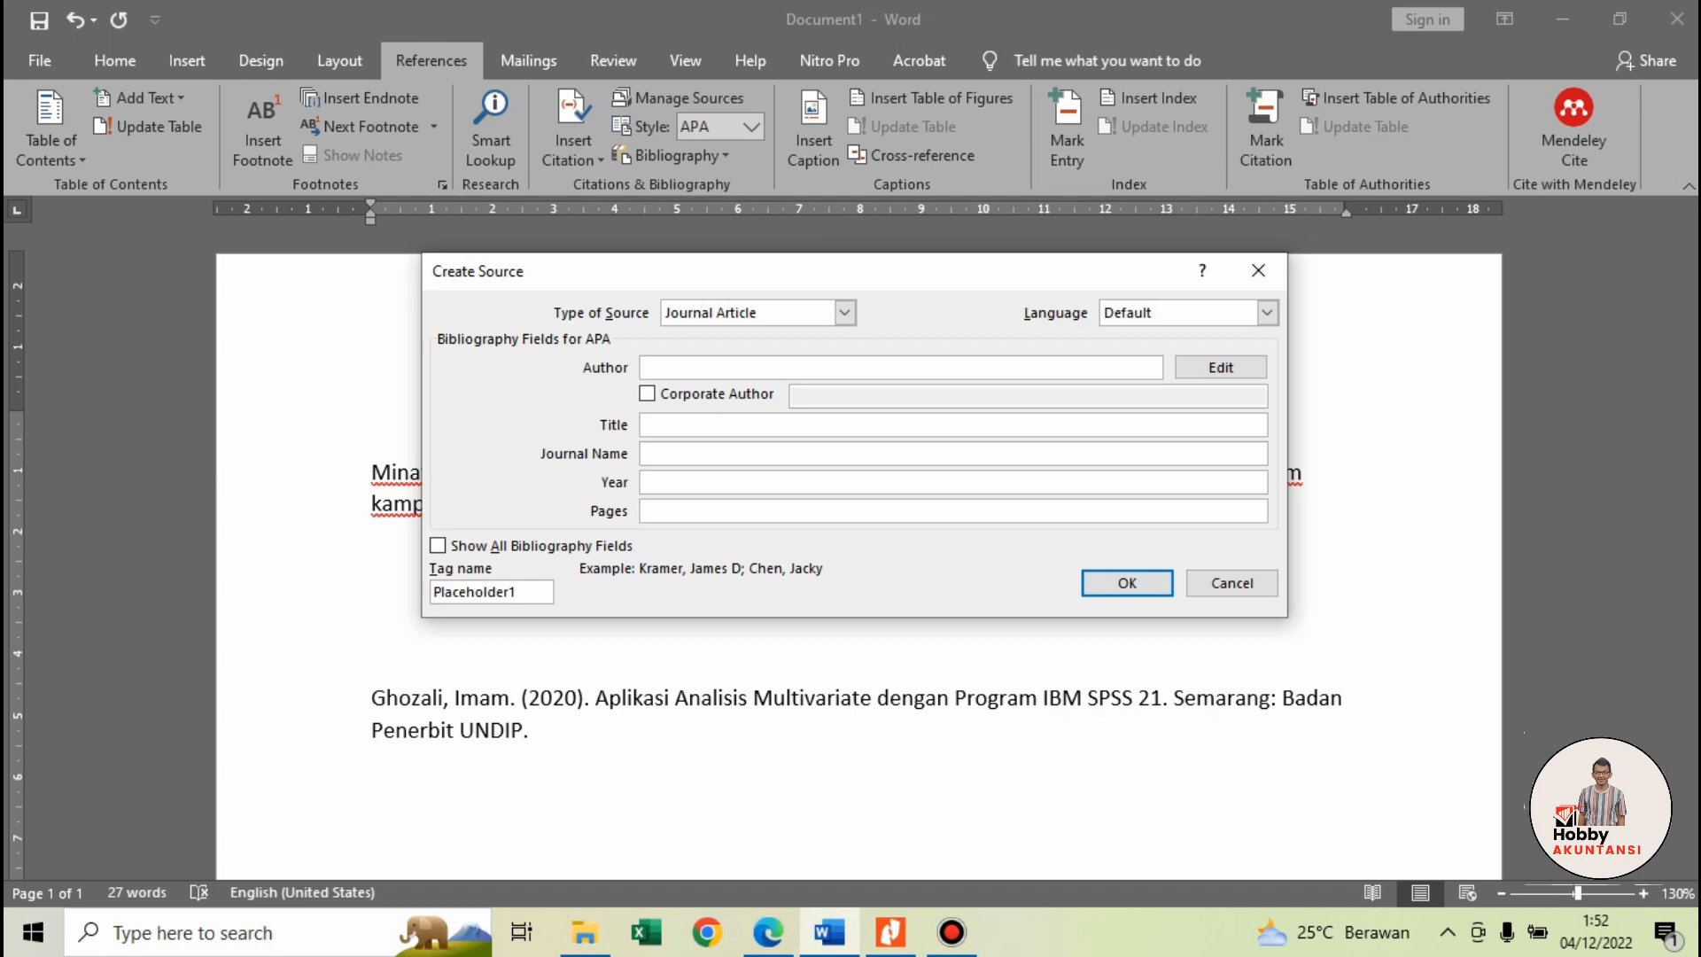
pyautogui.hotkey('ctrl', 'v')
# Step: Consult the second article's PDF and set the source's title to "Analisis Budaya Organisasi dan Disiplin Kerja"
pyautogui.click(673, 425)
pyautogui.click(891, 932)
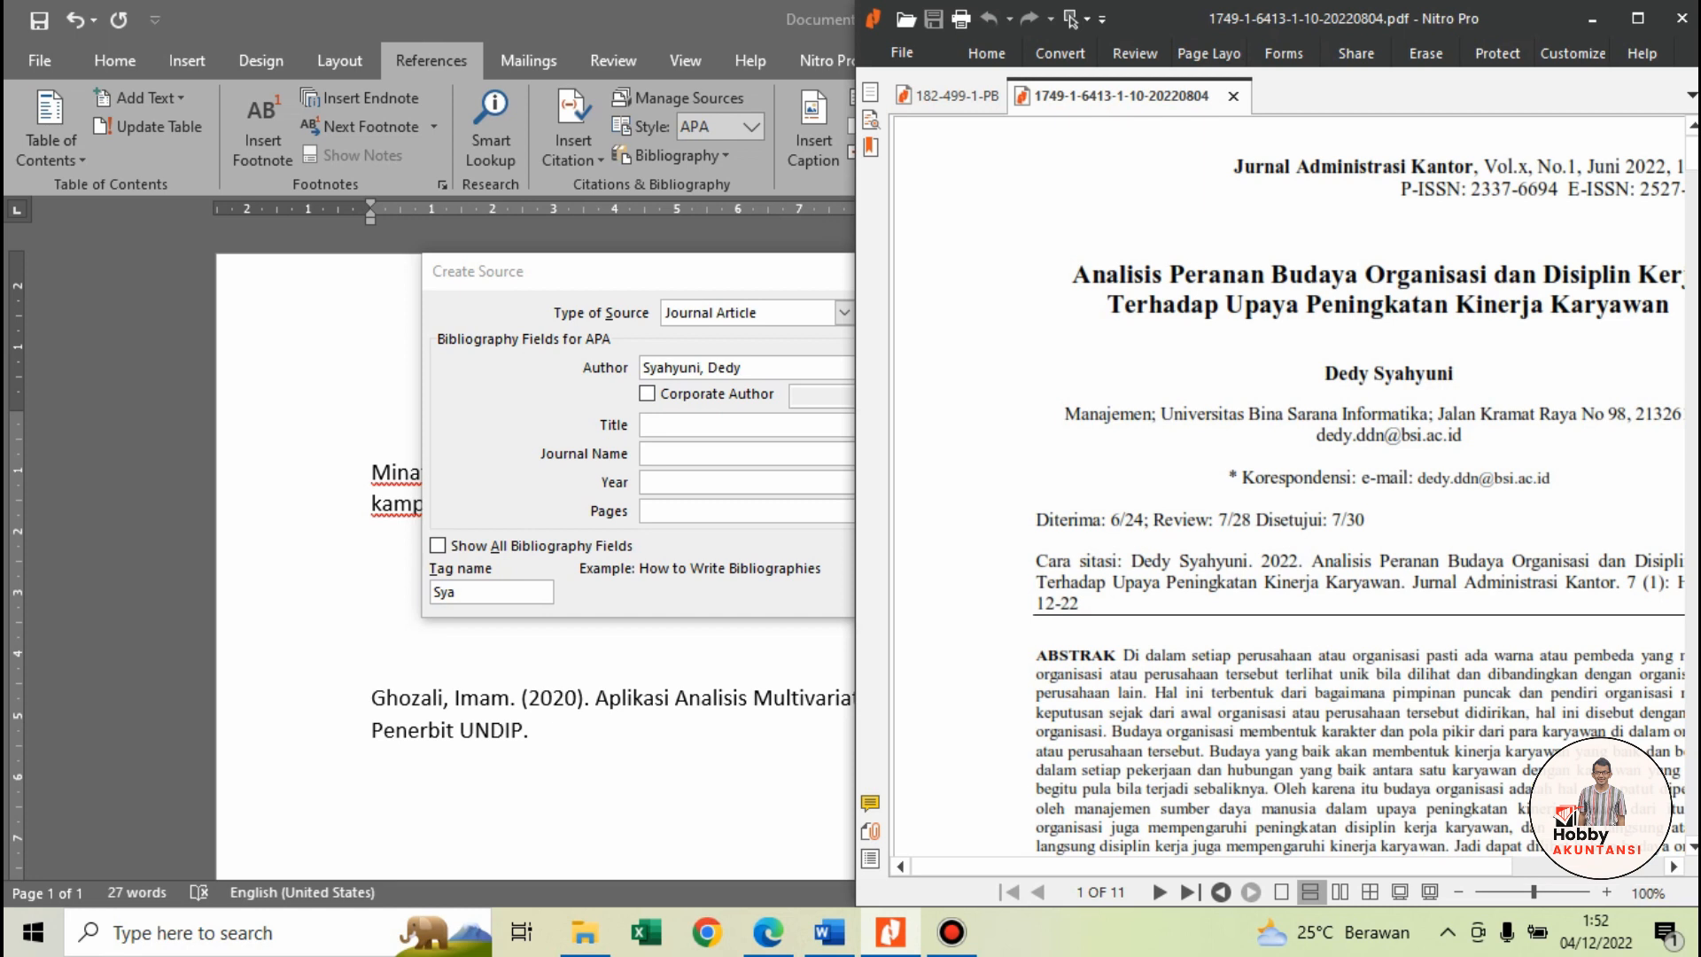
pyautogui.moveTo(1212, 866); pyautogui.dragTo(1247, 867)
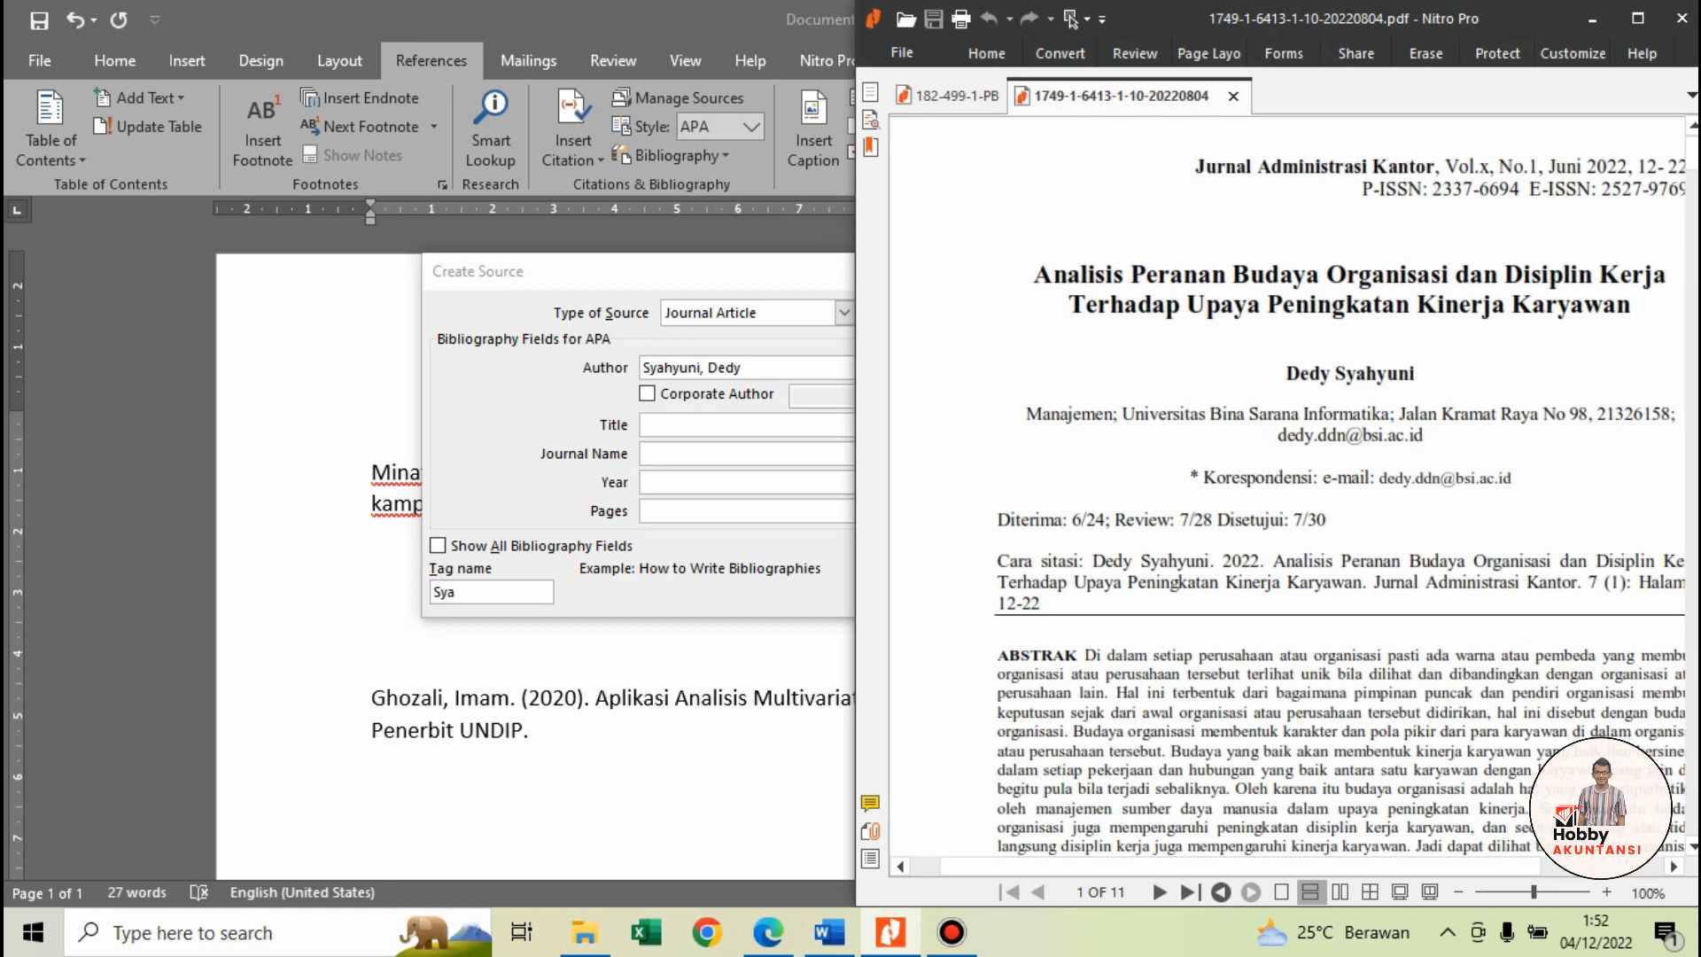
pyautogui.click(891, 932)
pyautogui.write('Analis')
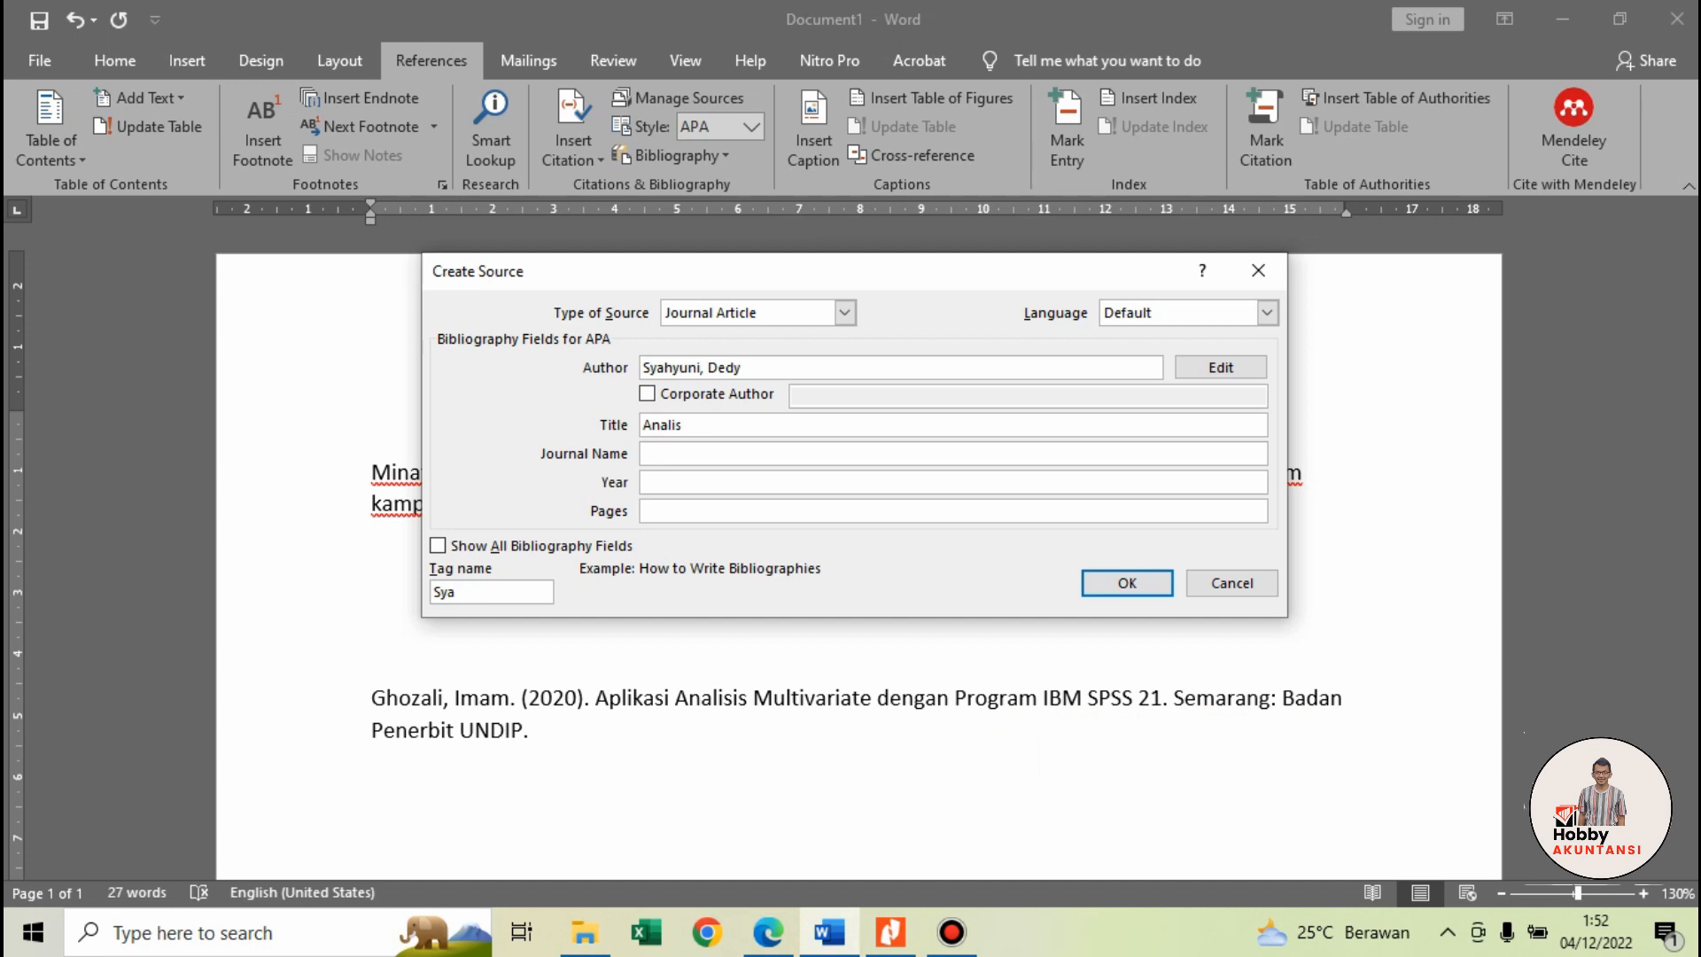
pyautogui.write('is B')
pyautogui.press('BackSpace')
pyautogui.write('Budaya Organisasi dan')
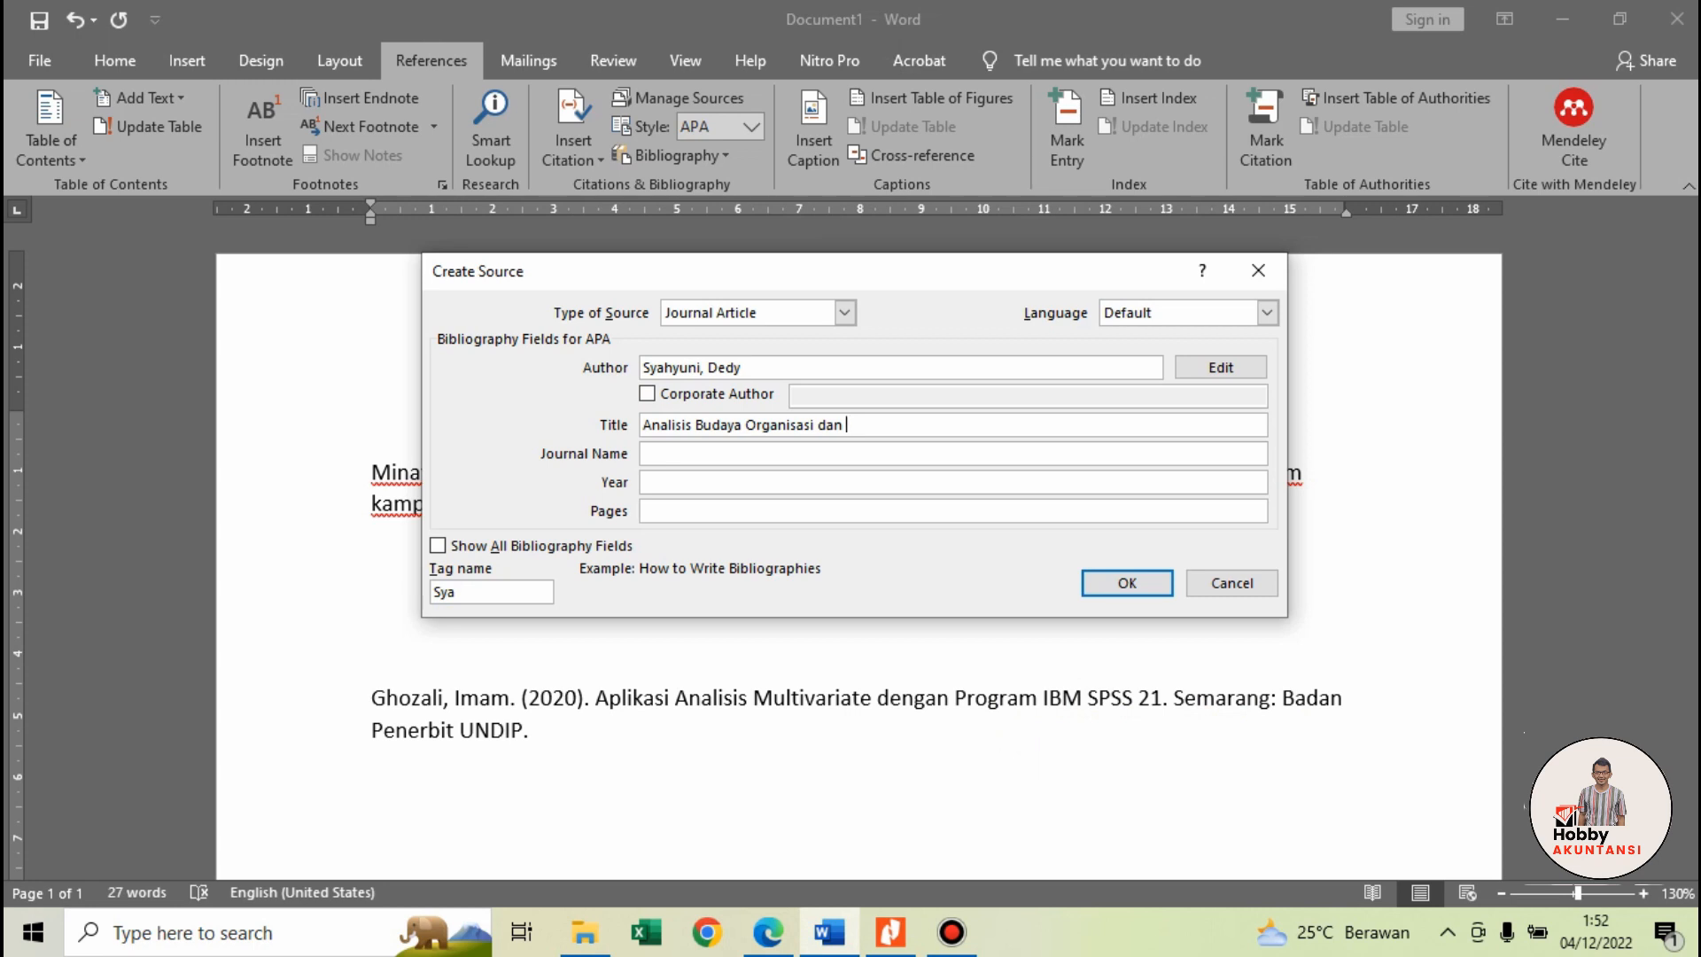
pyautogui.hotkey('alt', 'Tab')
pyautogui.hotkey('alt', 'Tab')
pyautogui.write('Disiplin Kerja')
# Step: Check the journal in the PDF header and set the source's journal name to "Jurnal Administrasi Kantor"
pyautogui.hotkey('alt', 'Tab')
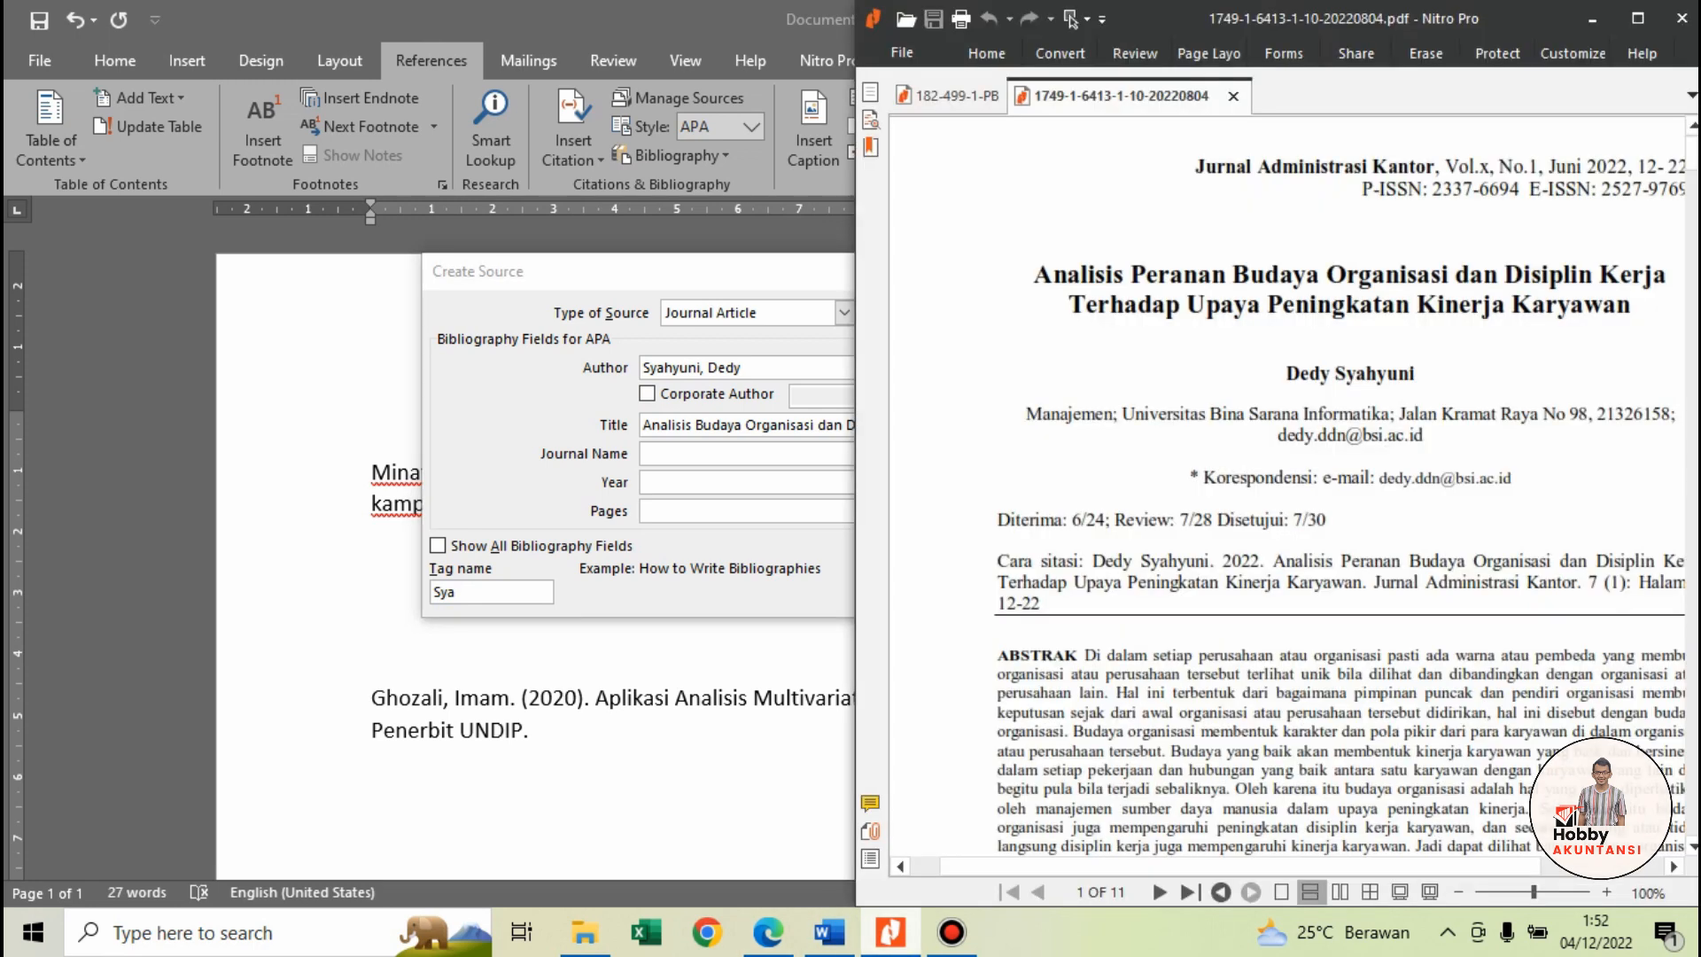
pyautogui.hotkey('alt', 'Tab')
pyautogui.press('Tab')
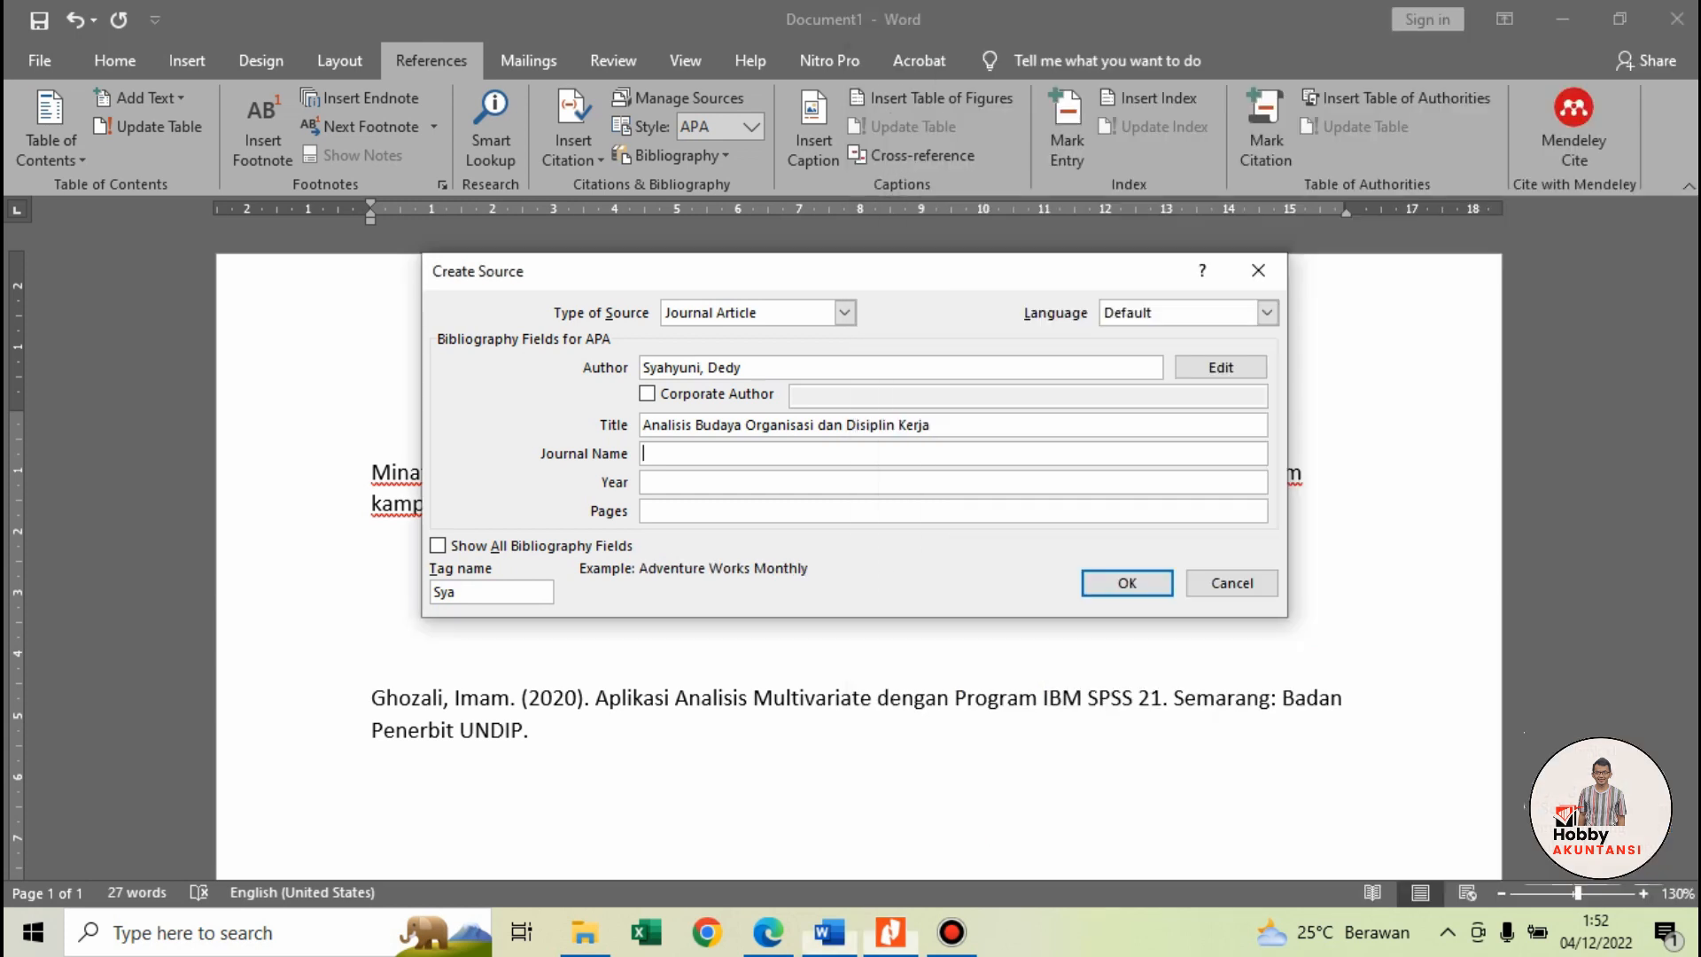
pyautogui.write('Jurnal Ad')
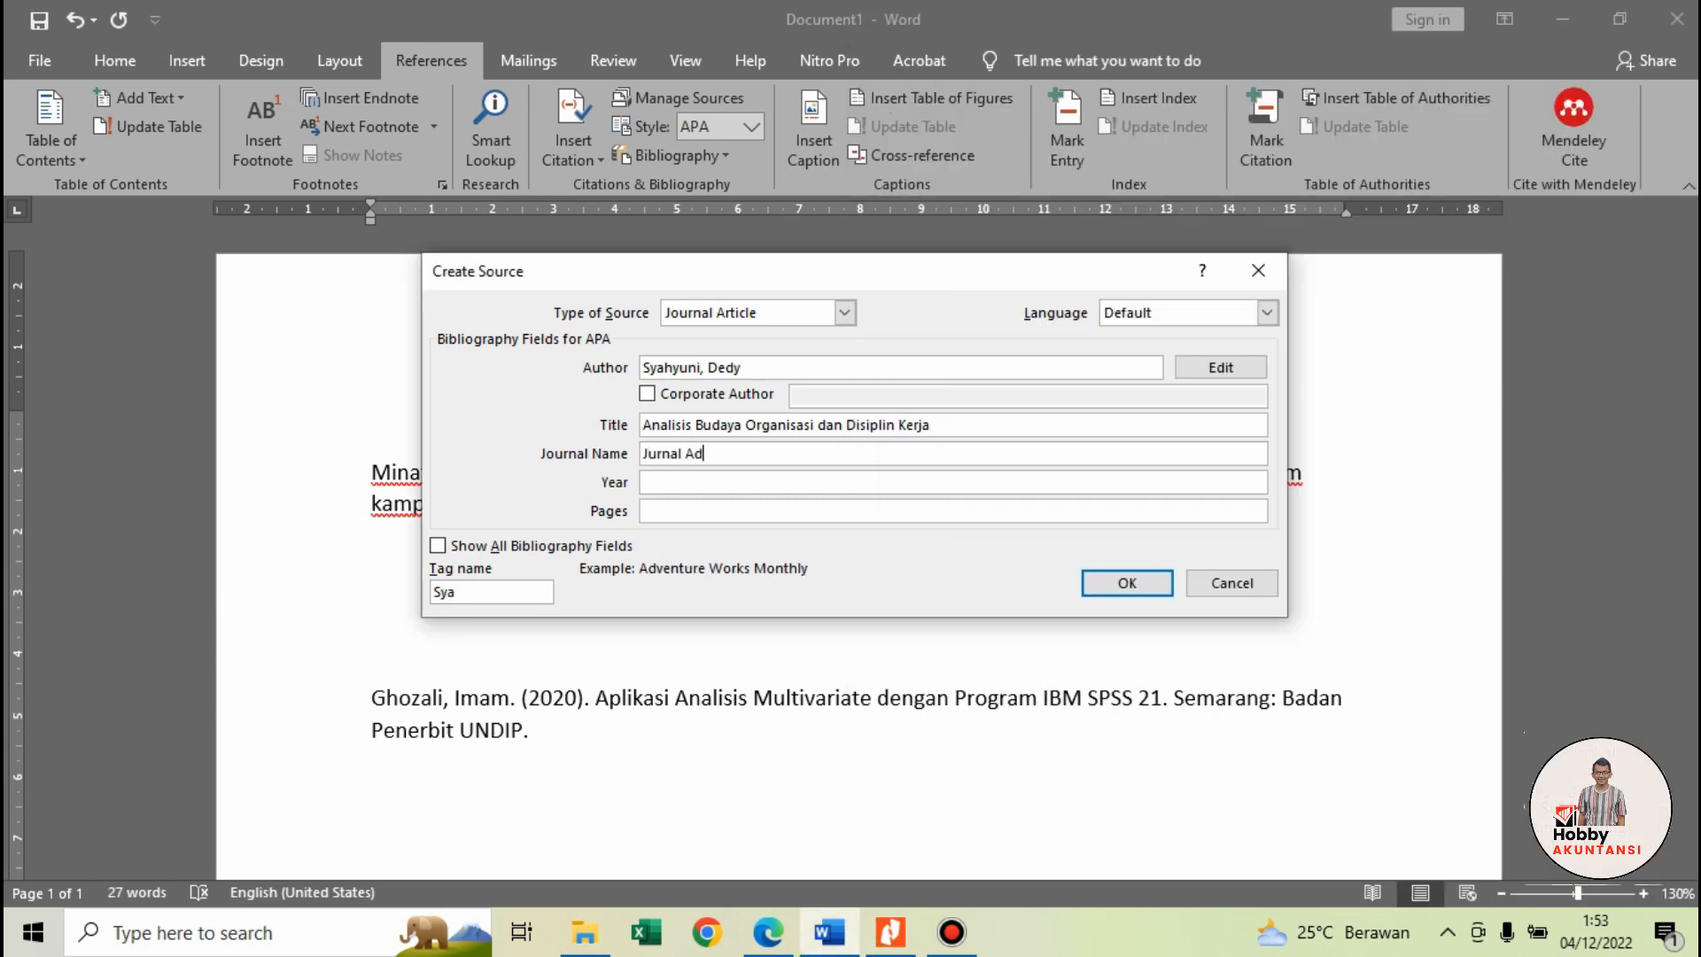
pyautogui.write('ministrasi Kantor')
# Step: Consult the second article's PDF and set the source's publication year to 2022
pyautogui.hotkey('alt', 'Tab')
pyautogui.hotkey('alt', 'Tab')
pyautogui.press('Tab')
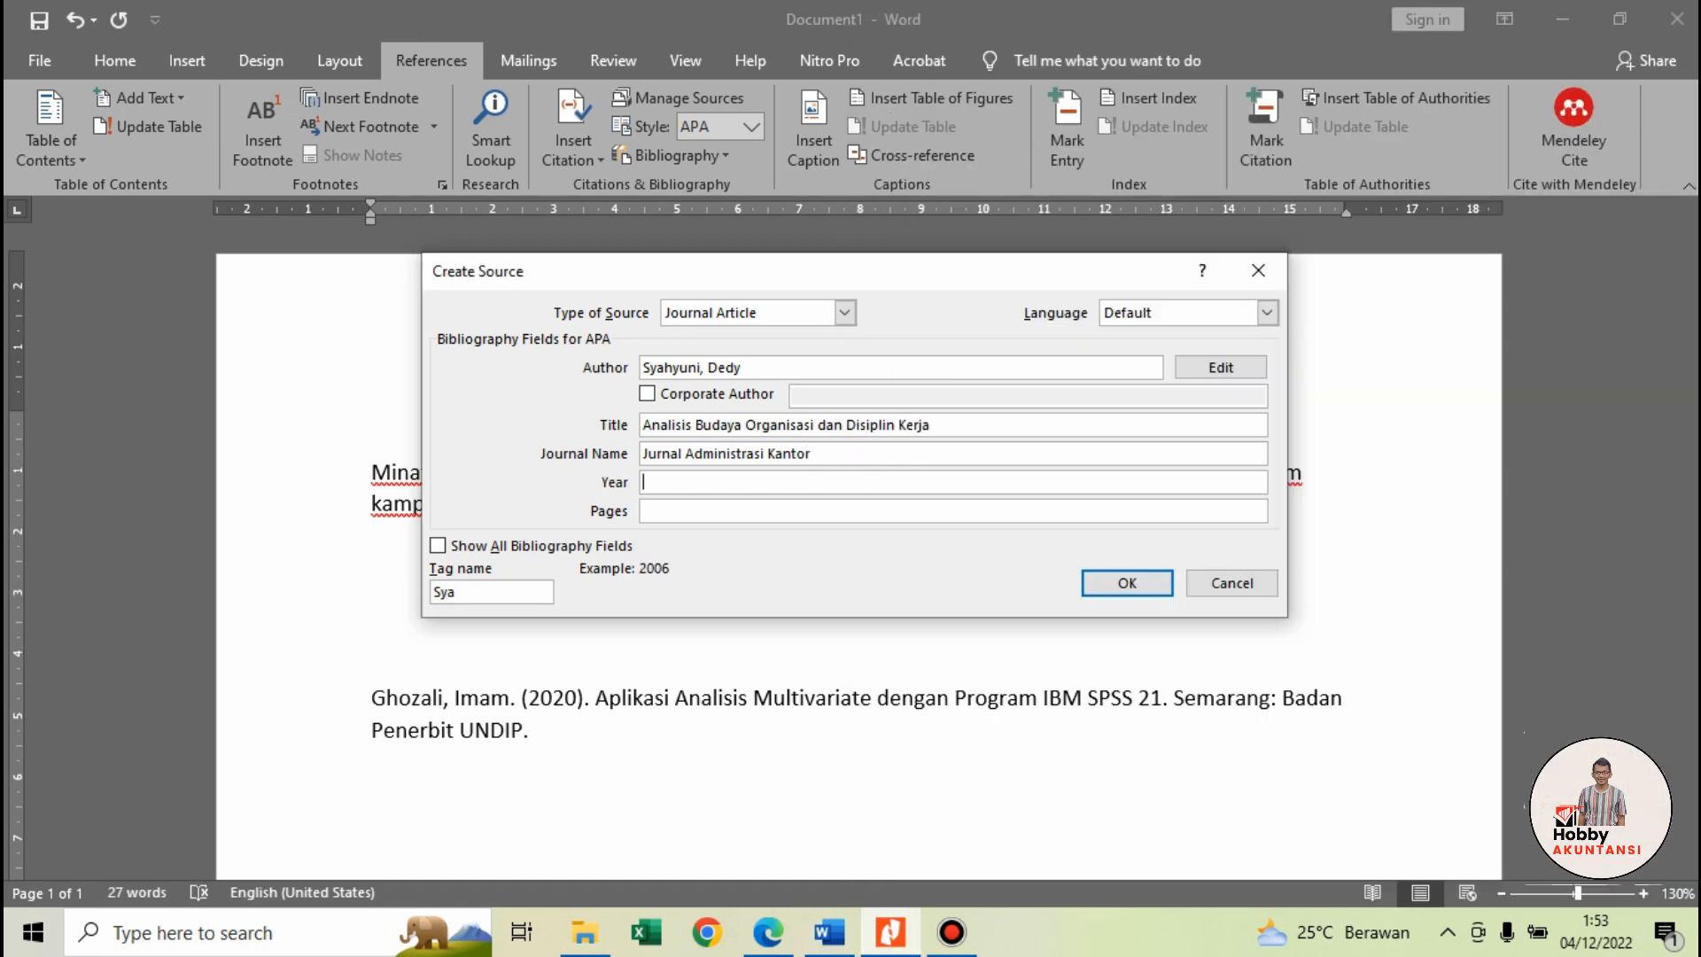
pyautogui.write('2022')
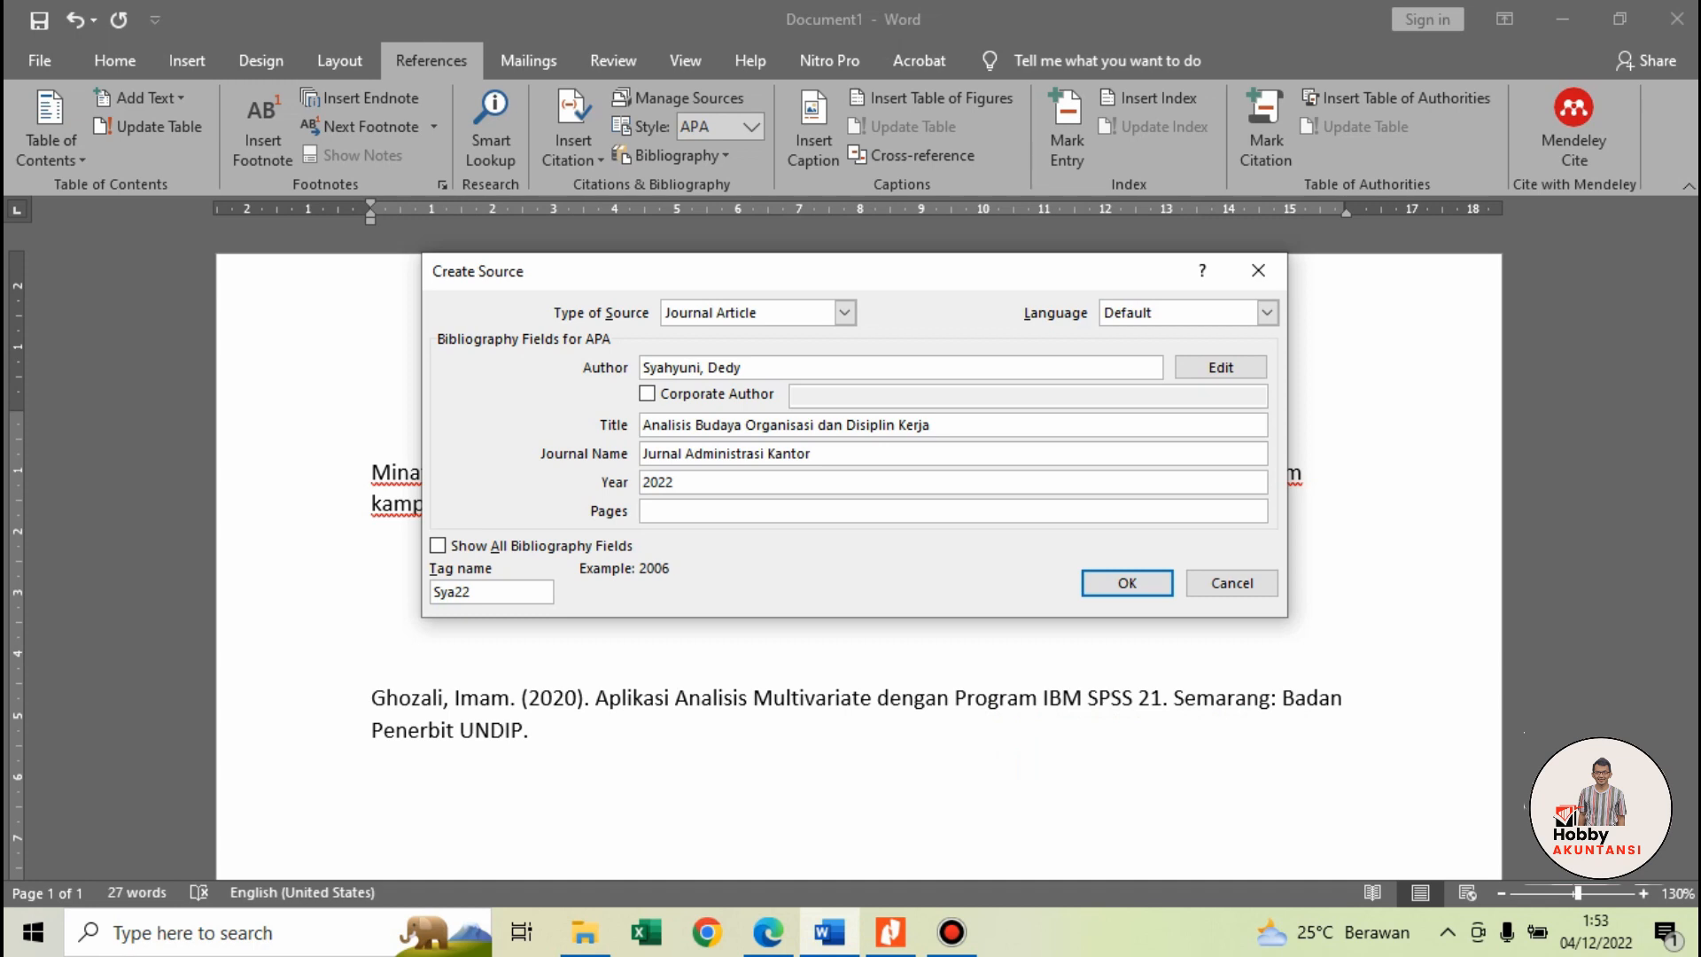
# Step: Check the page range in the second article's PDF header and set the source's pages to 12-22
pyautogui.hotkey('alt', 'Tab')
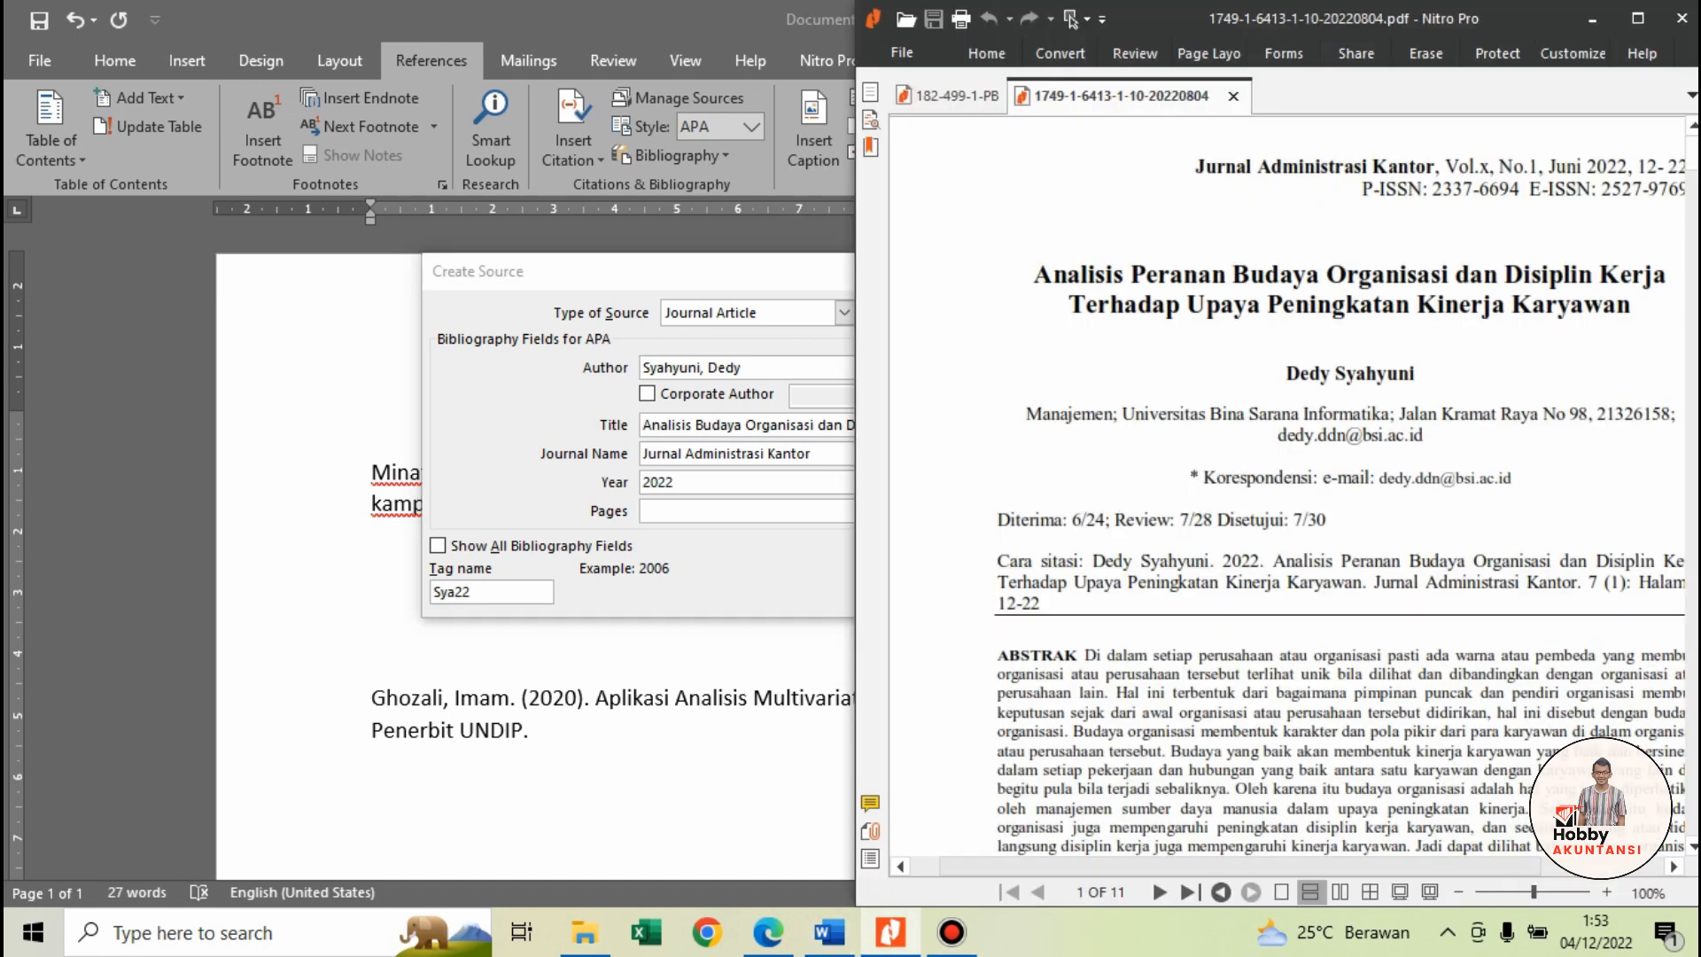
pyautogui.moveTo(1240, 866); pyautogui.dragTo(1290, 867)
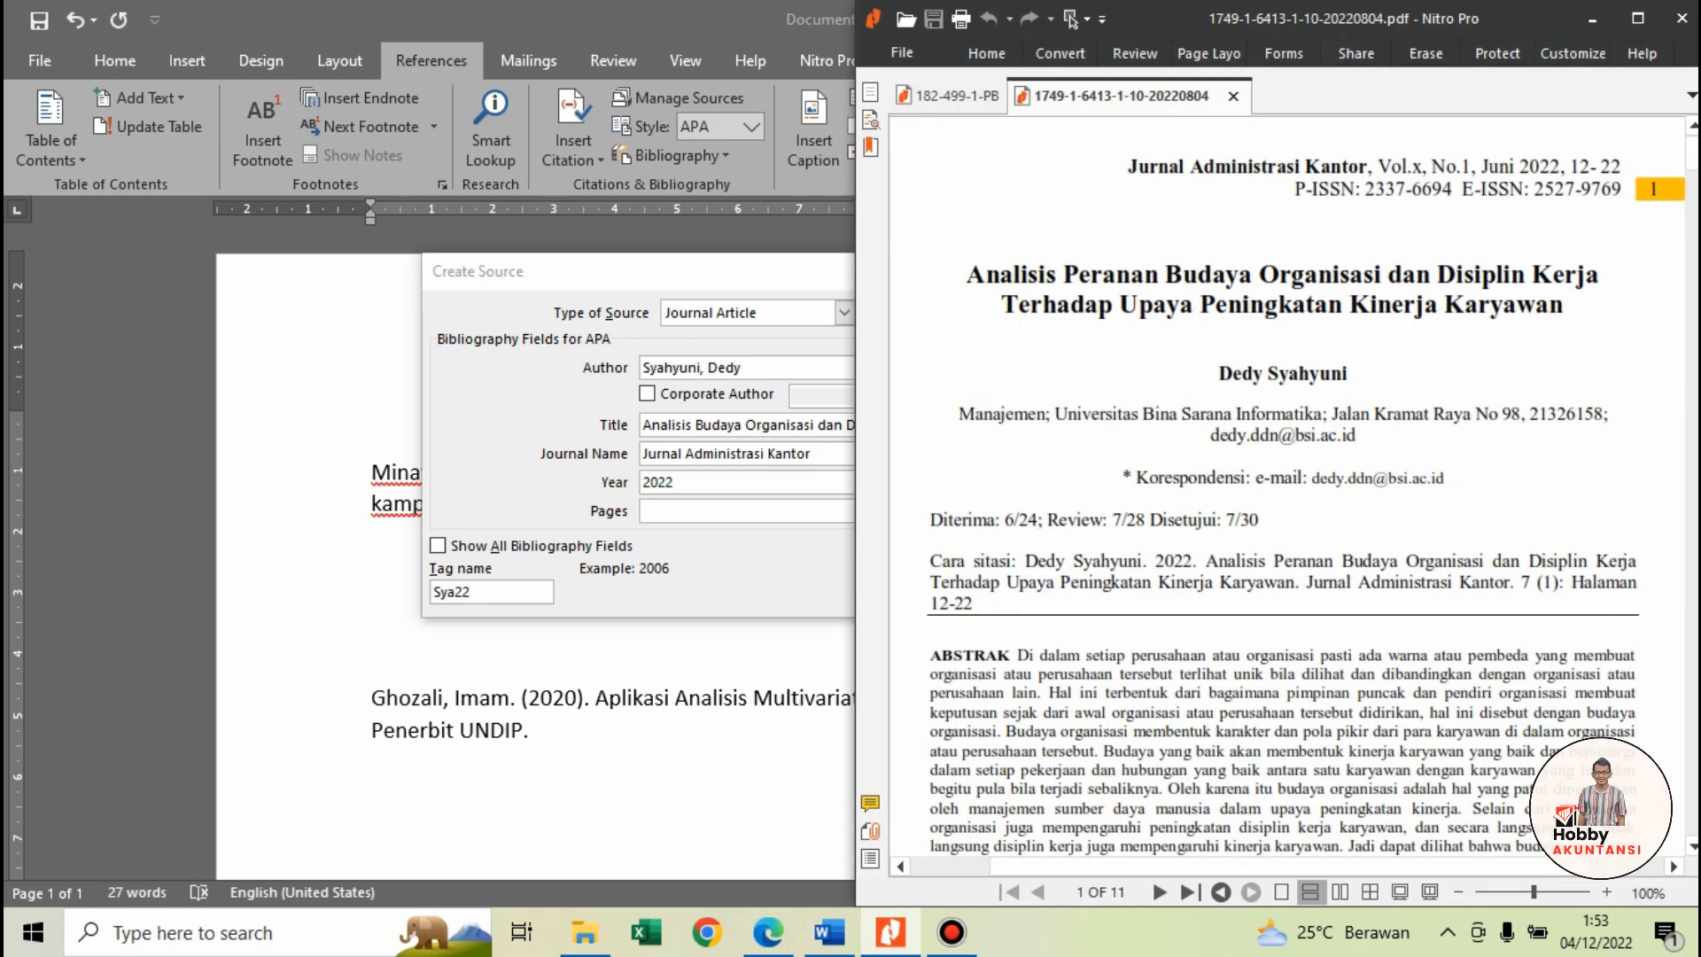
pyautogui.hotkey('alt', 'Tab')
pyautogui.press('Tab')
pyautogui.write('12-22')
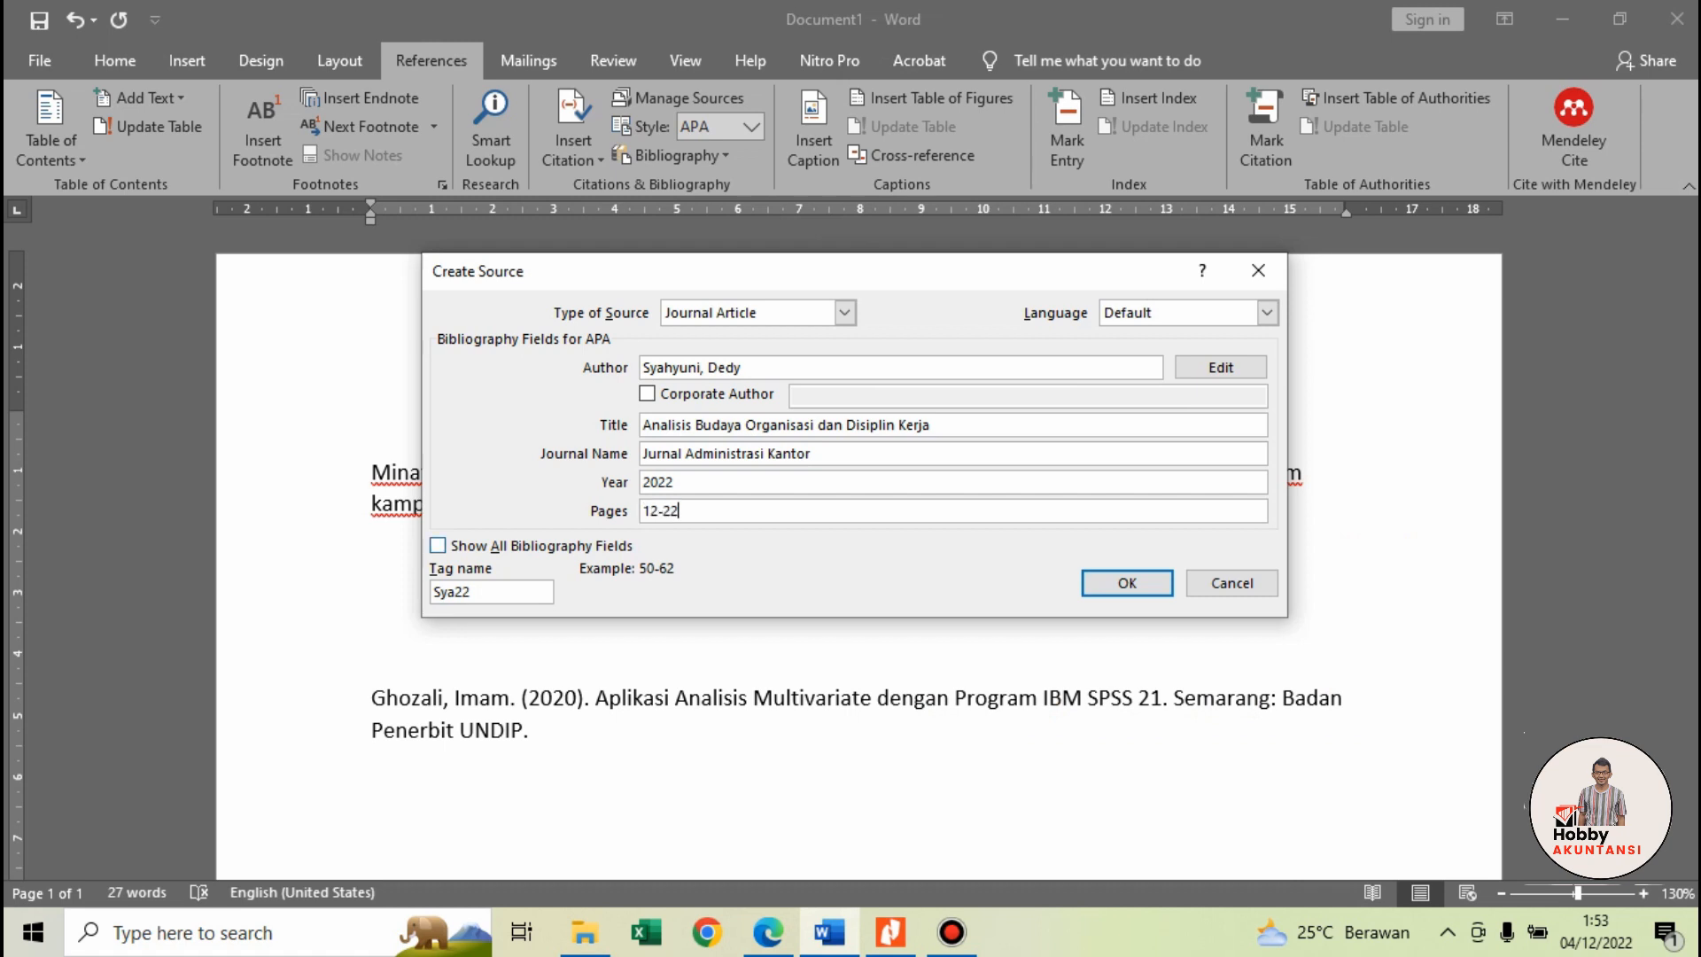
# Step: Show all bibliography fields for the journal source and save it as the citation after the second sentence
pyautogui.click(438, 544)
pyautogui.moveTo(1258, 457)
pyautogui.mouseDown()
pyautogui.moveTo(1258, 595)
pyautogui.moveTo(1258, 457)
pyautogui.mouseUp()
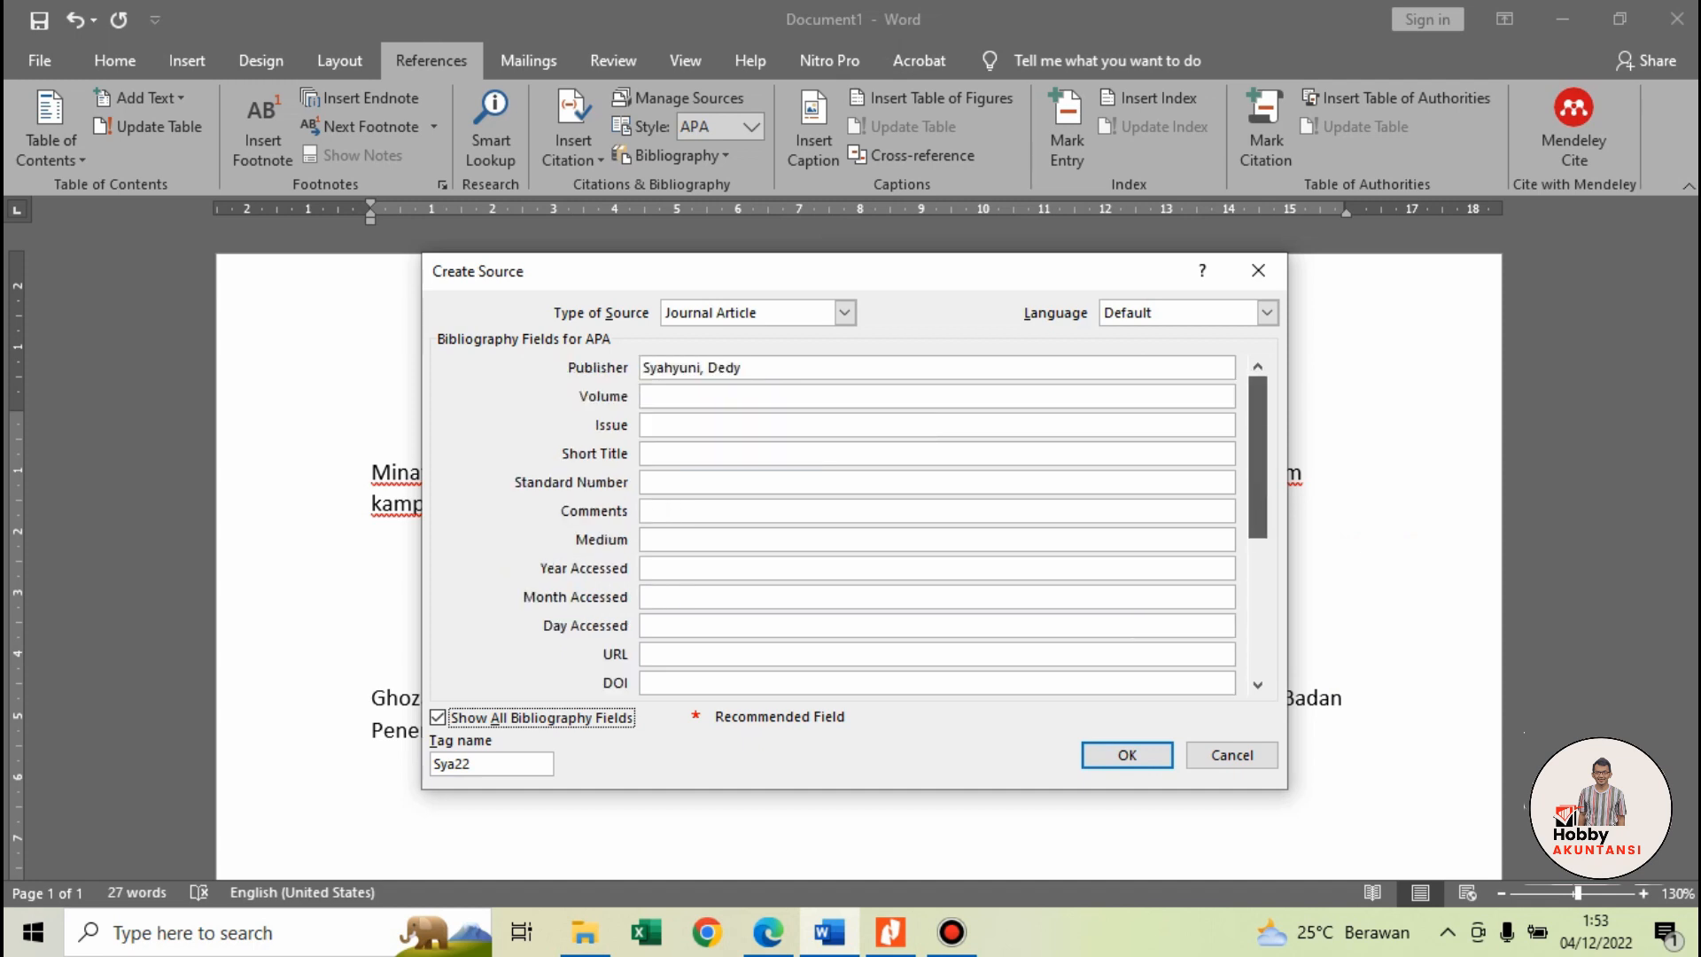
pyautogui.click(1127, 755)
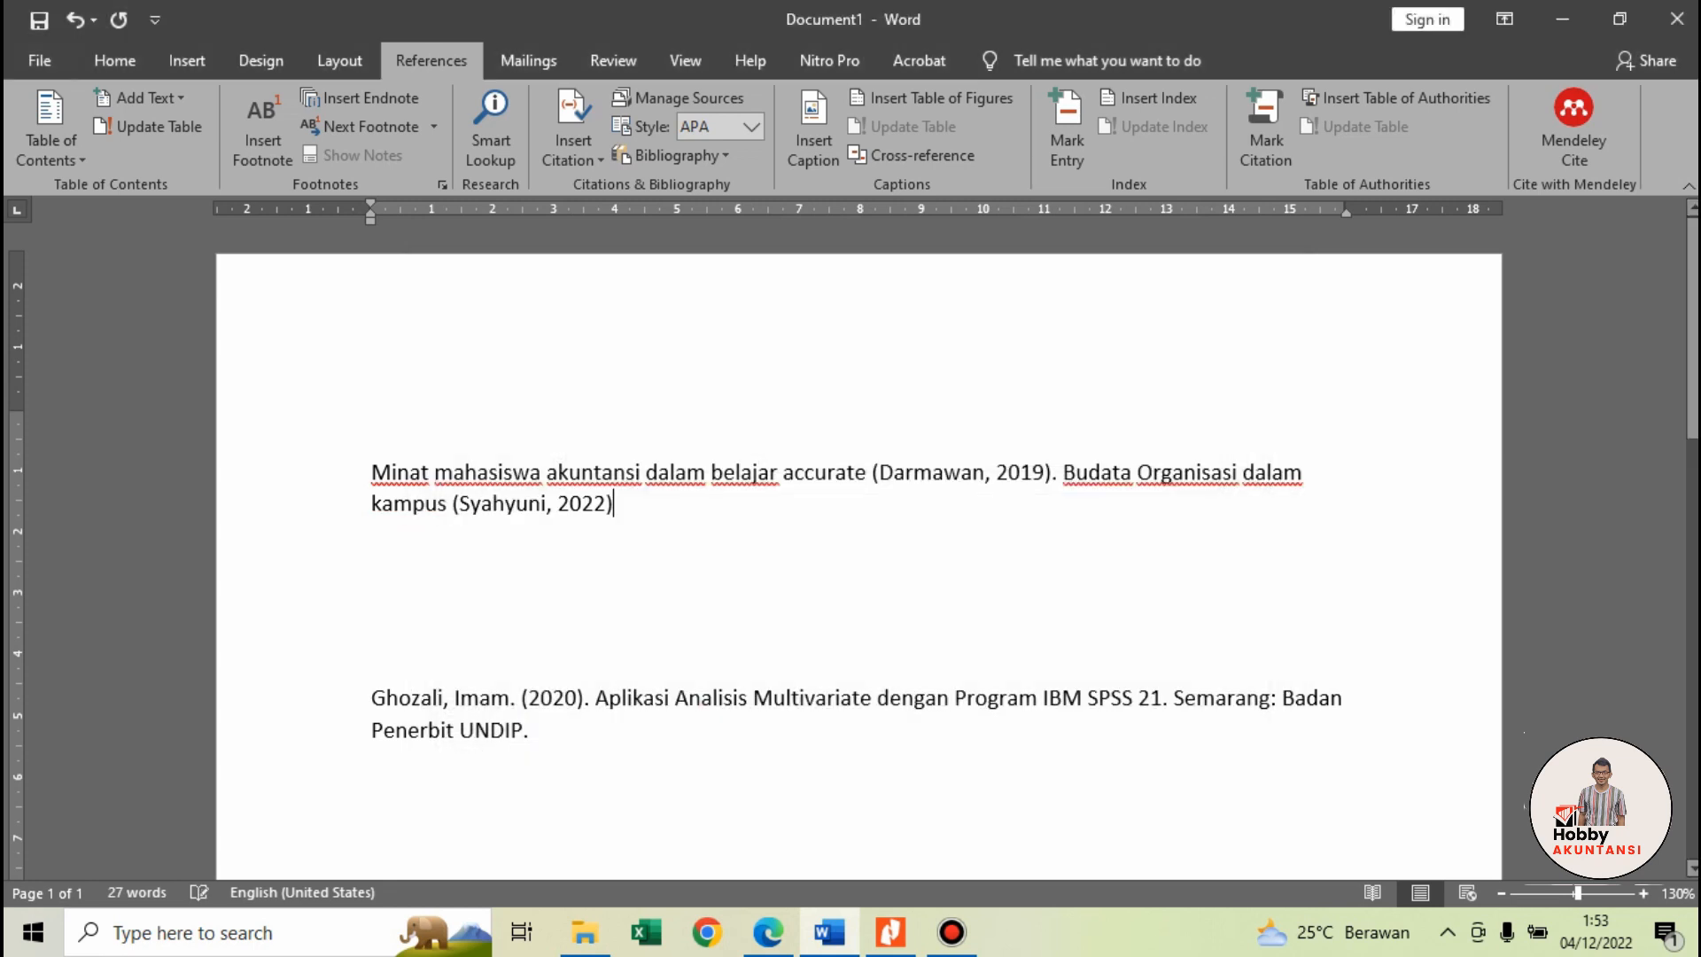
# Step: End the second sentence with a period and write "SPSS berfungsi dalam mengolah data akuntansi" after it
pyautogui.write('.')
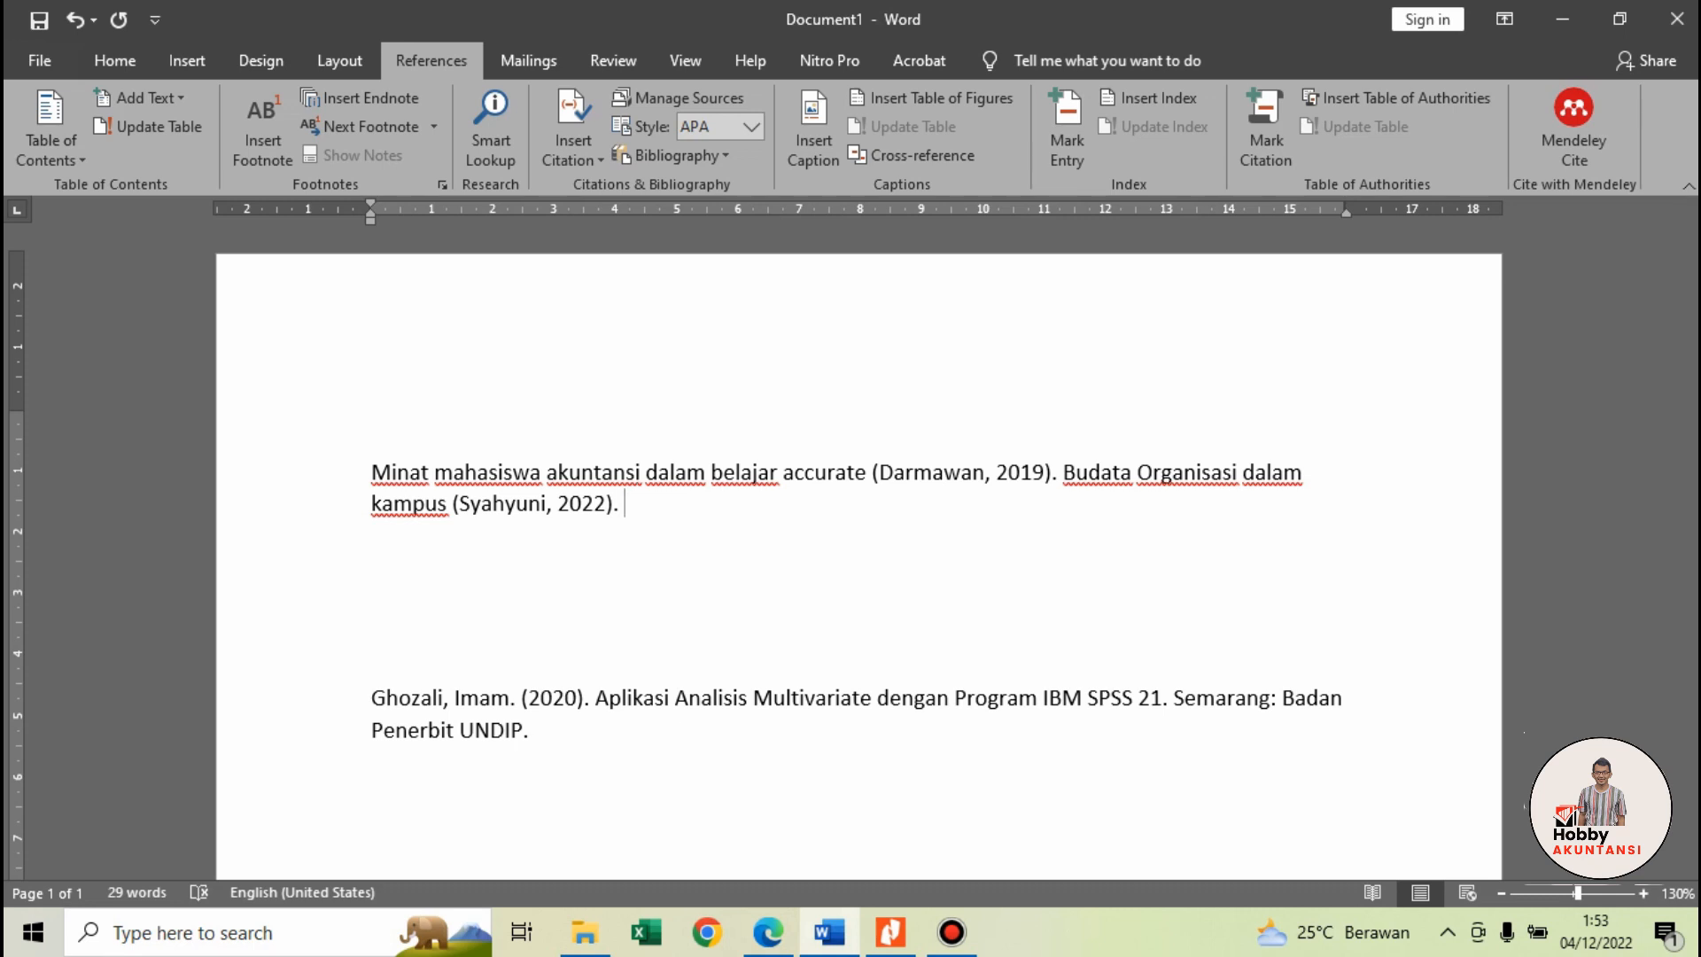
pyautogui.write('SPSS berfungsi dalam men')
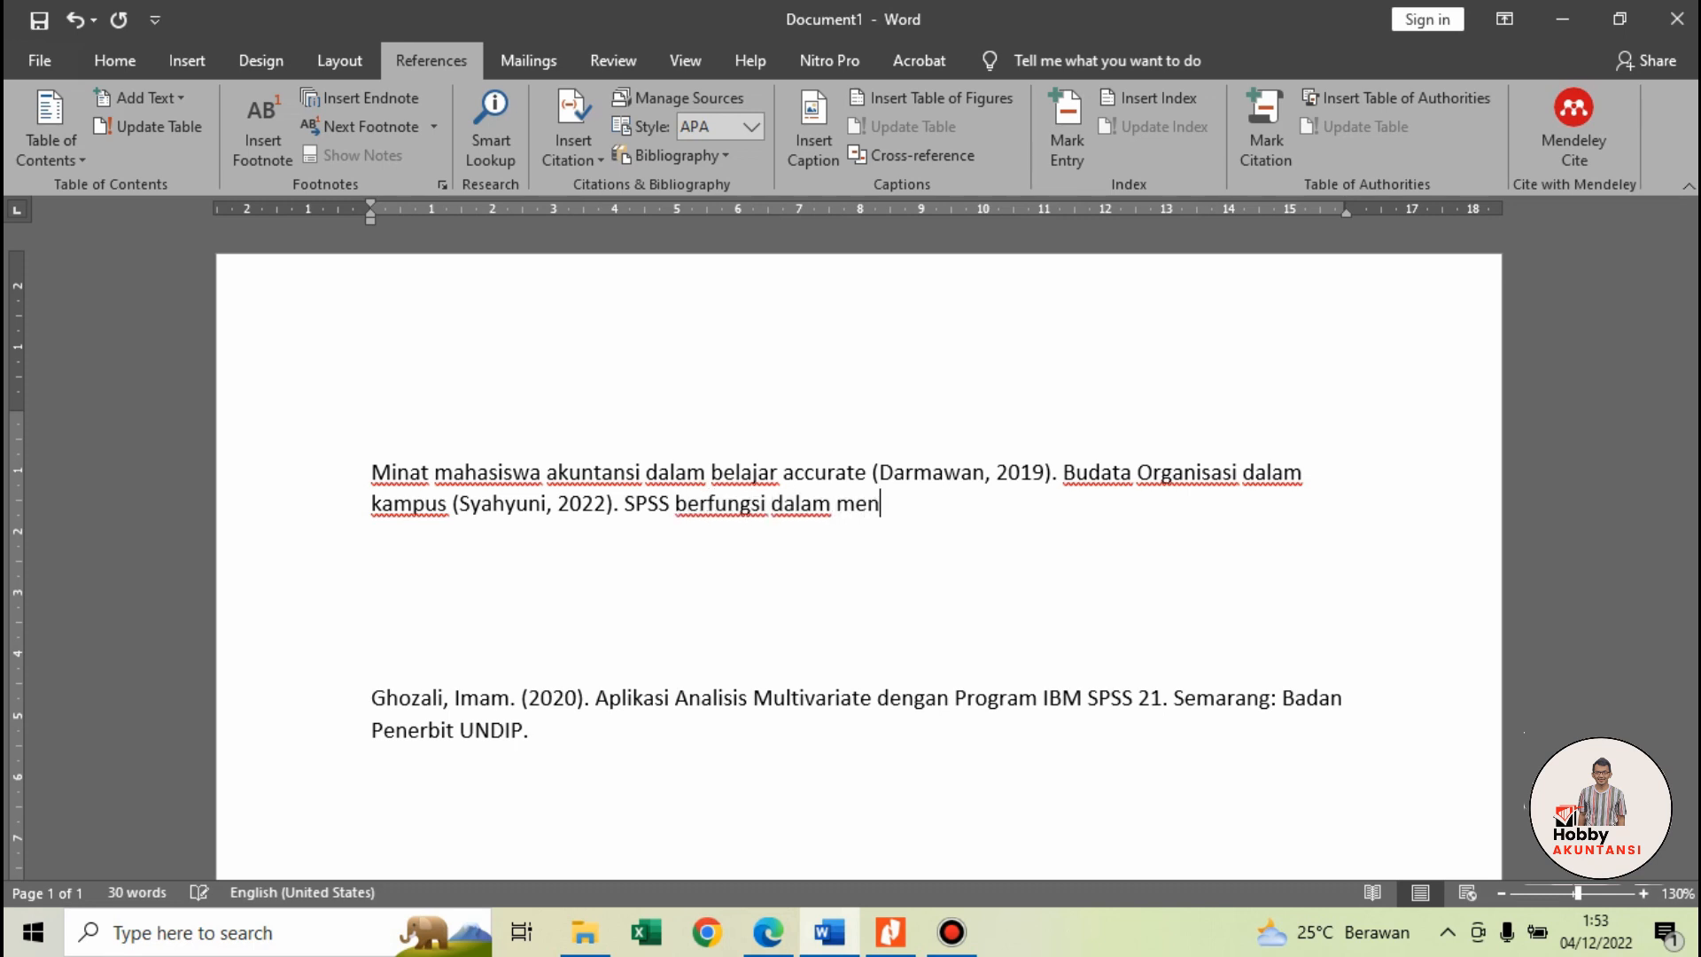
pyautogui.write('golah data akuntansi')
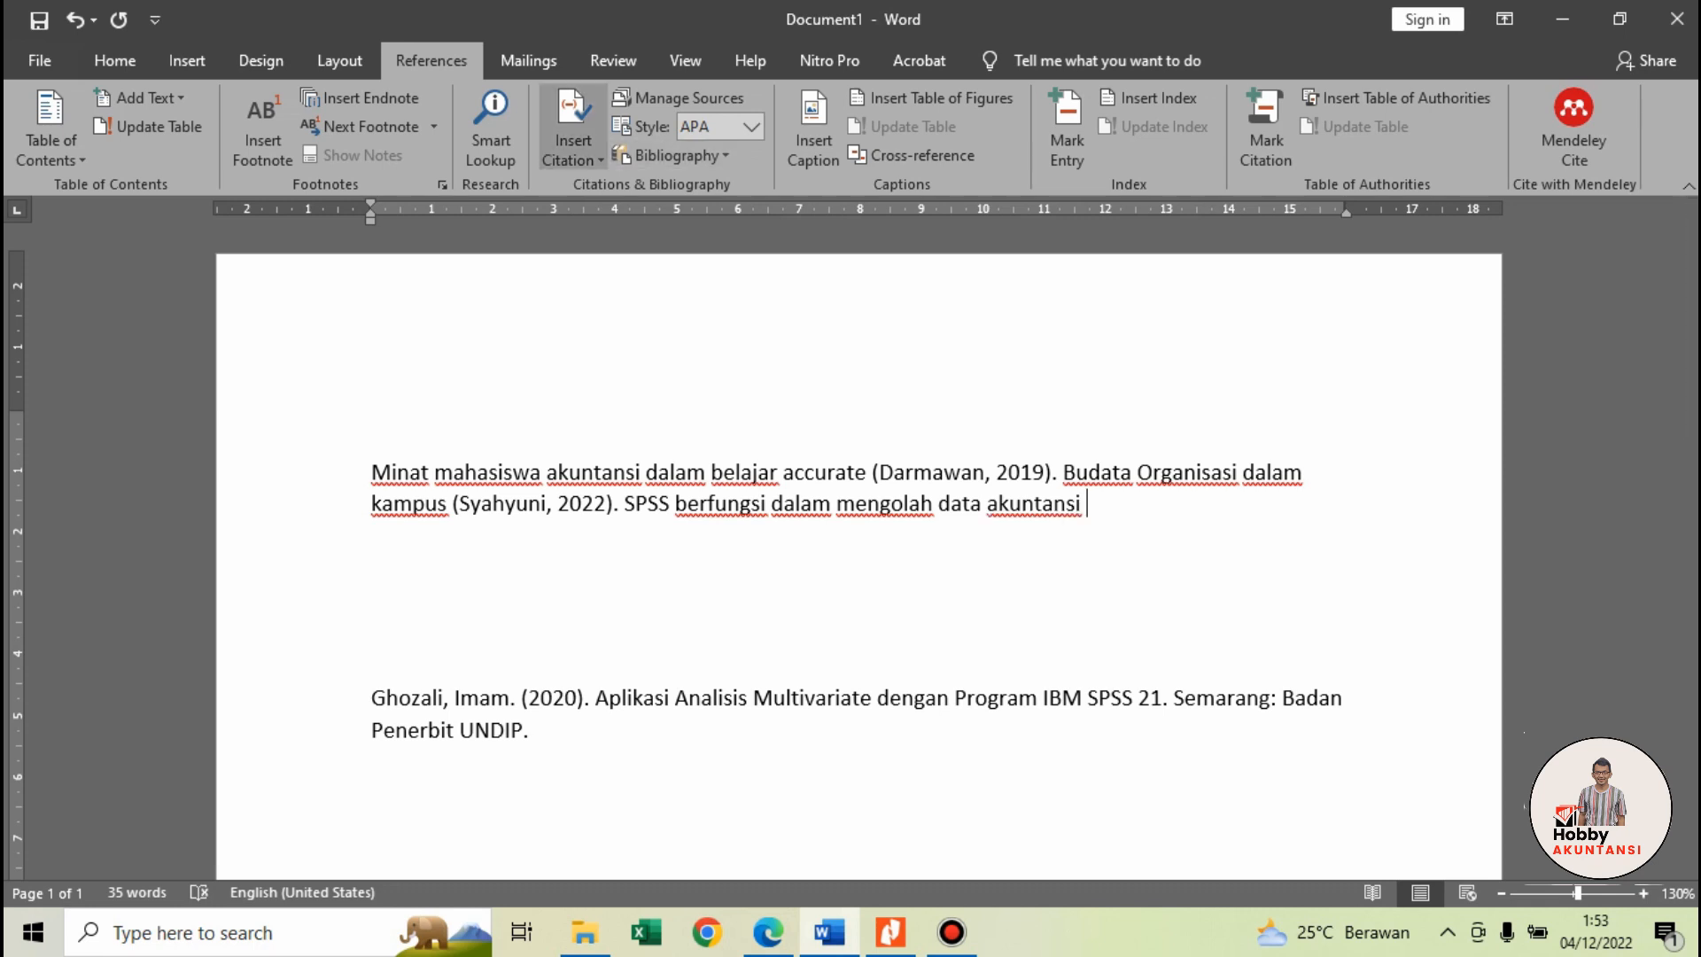
# Step: Add a new Book source after the third sentence and enter the book author's name, last name first
pyautogui.click(573, 150)
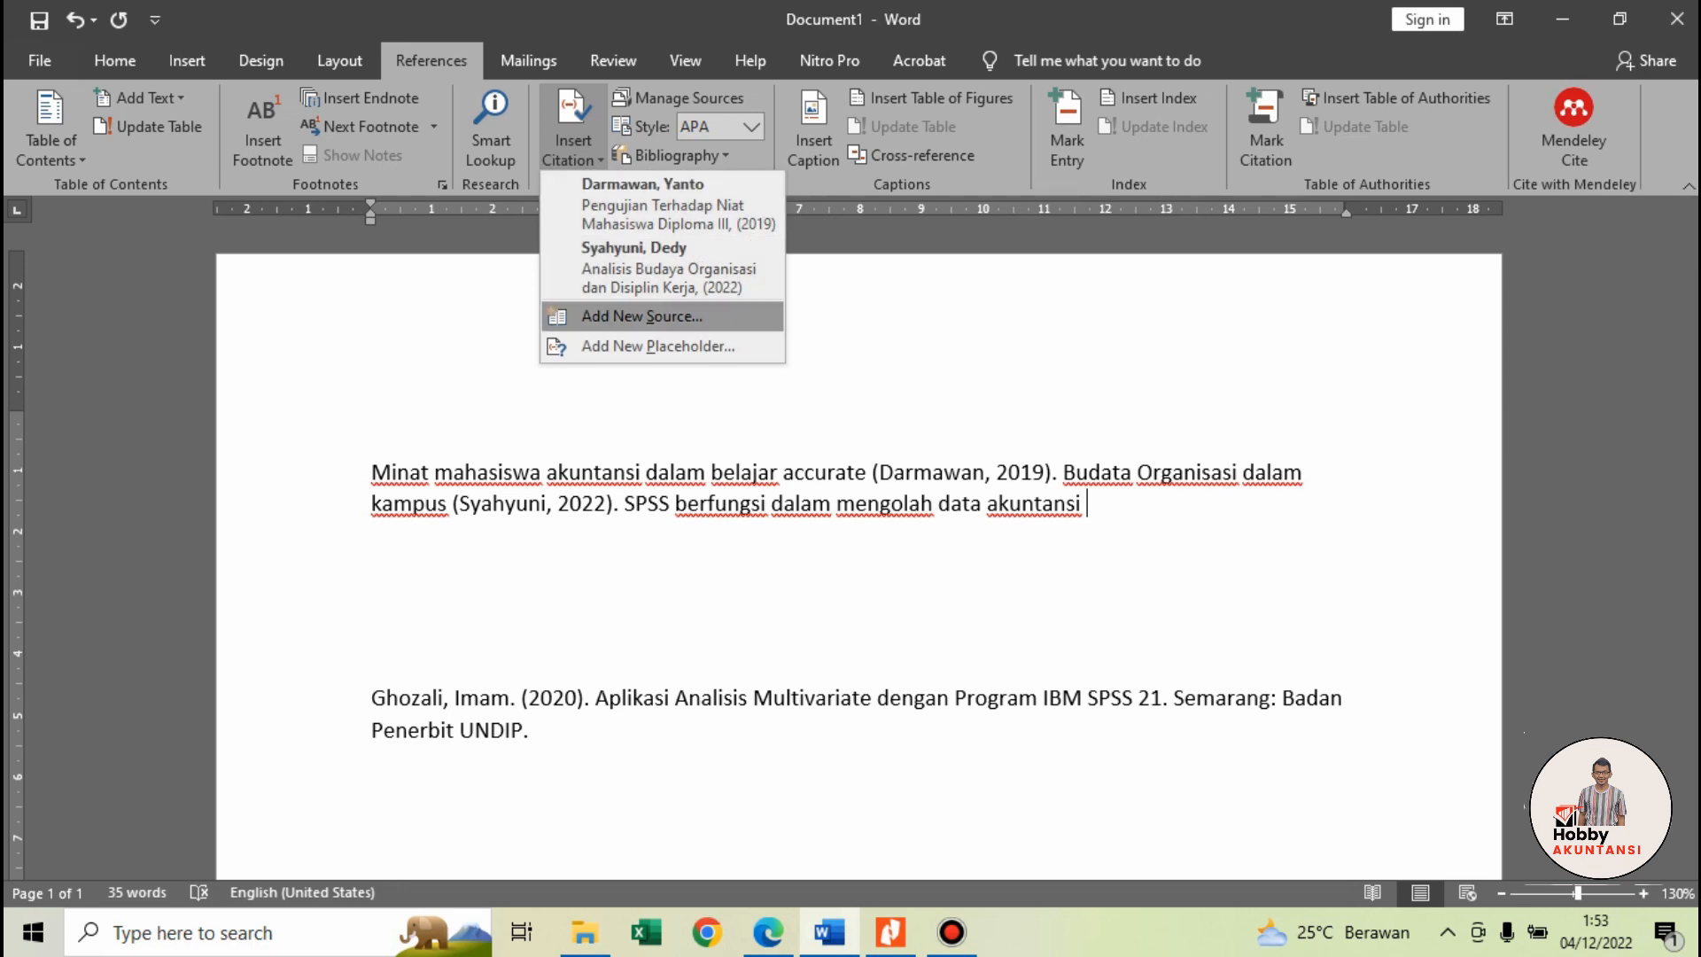
pyautogui.click(642, 316)
pyautogui.click(845, 313)
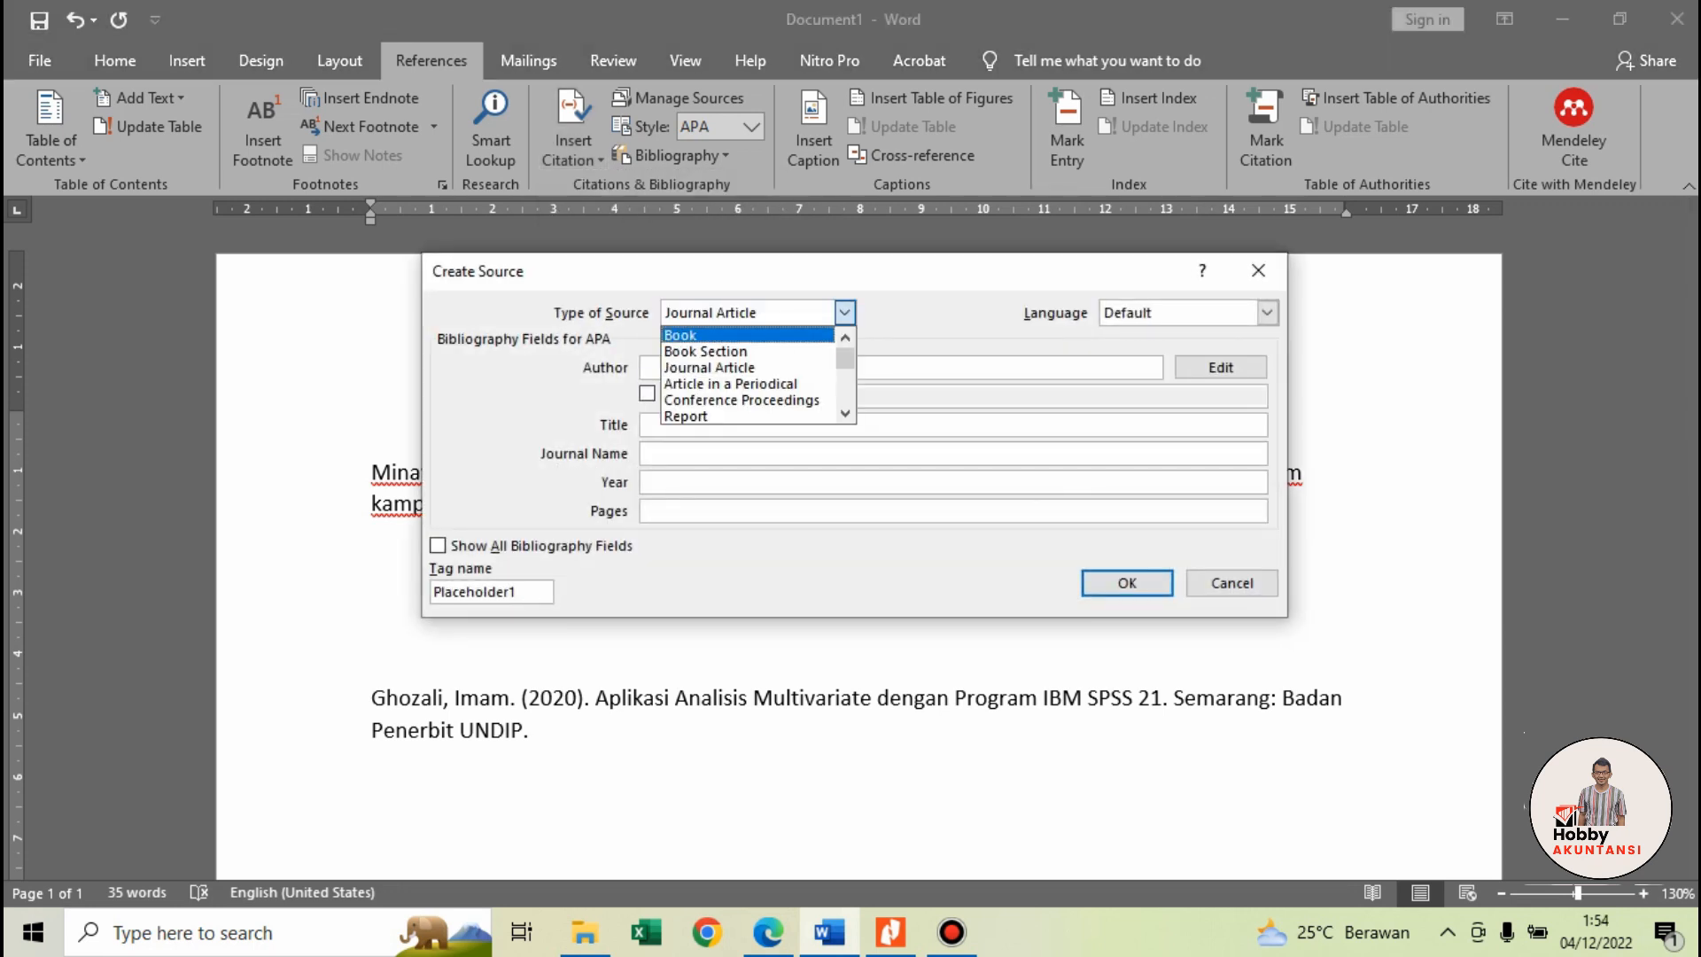
pyautogui.click(755, 334)
pyautogui.click(755, 368)
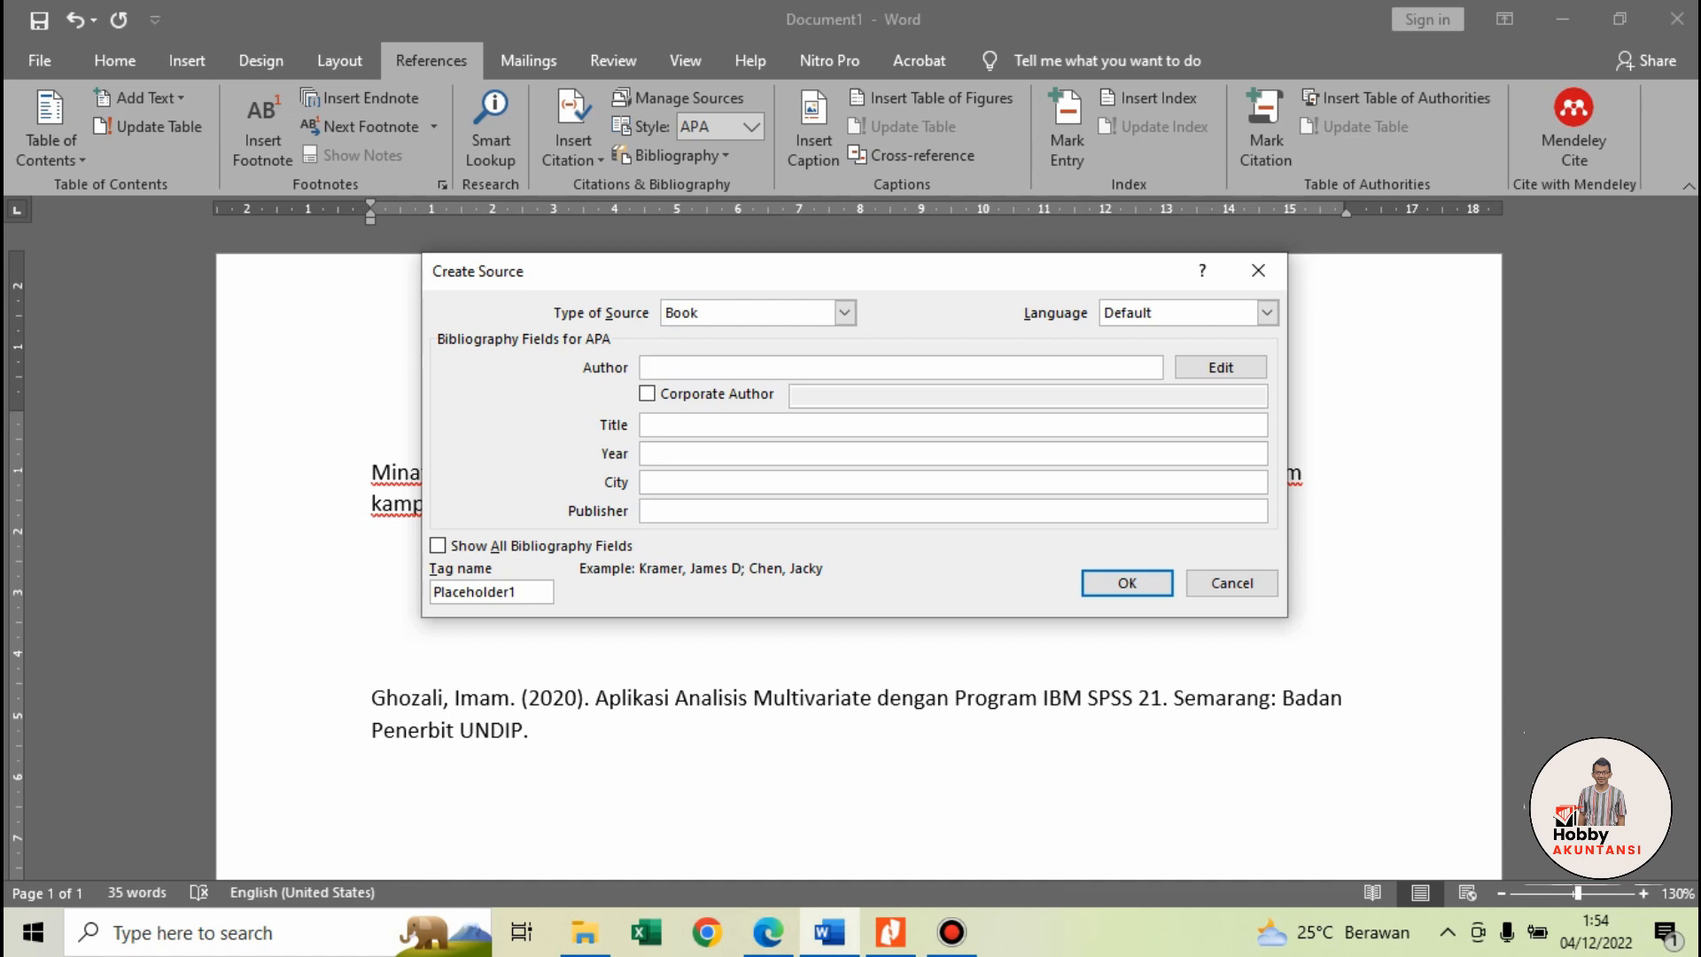
pyautogui.write('Ghozali, Imam')
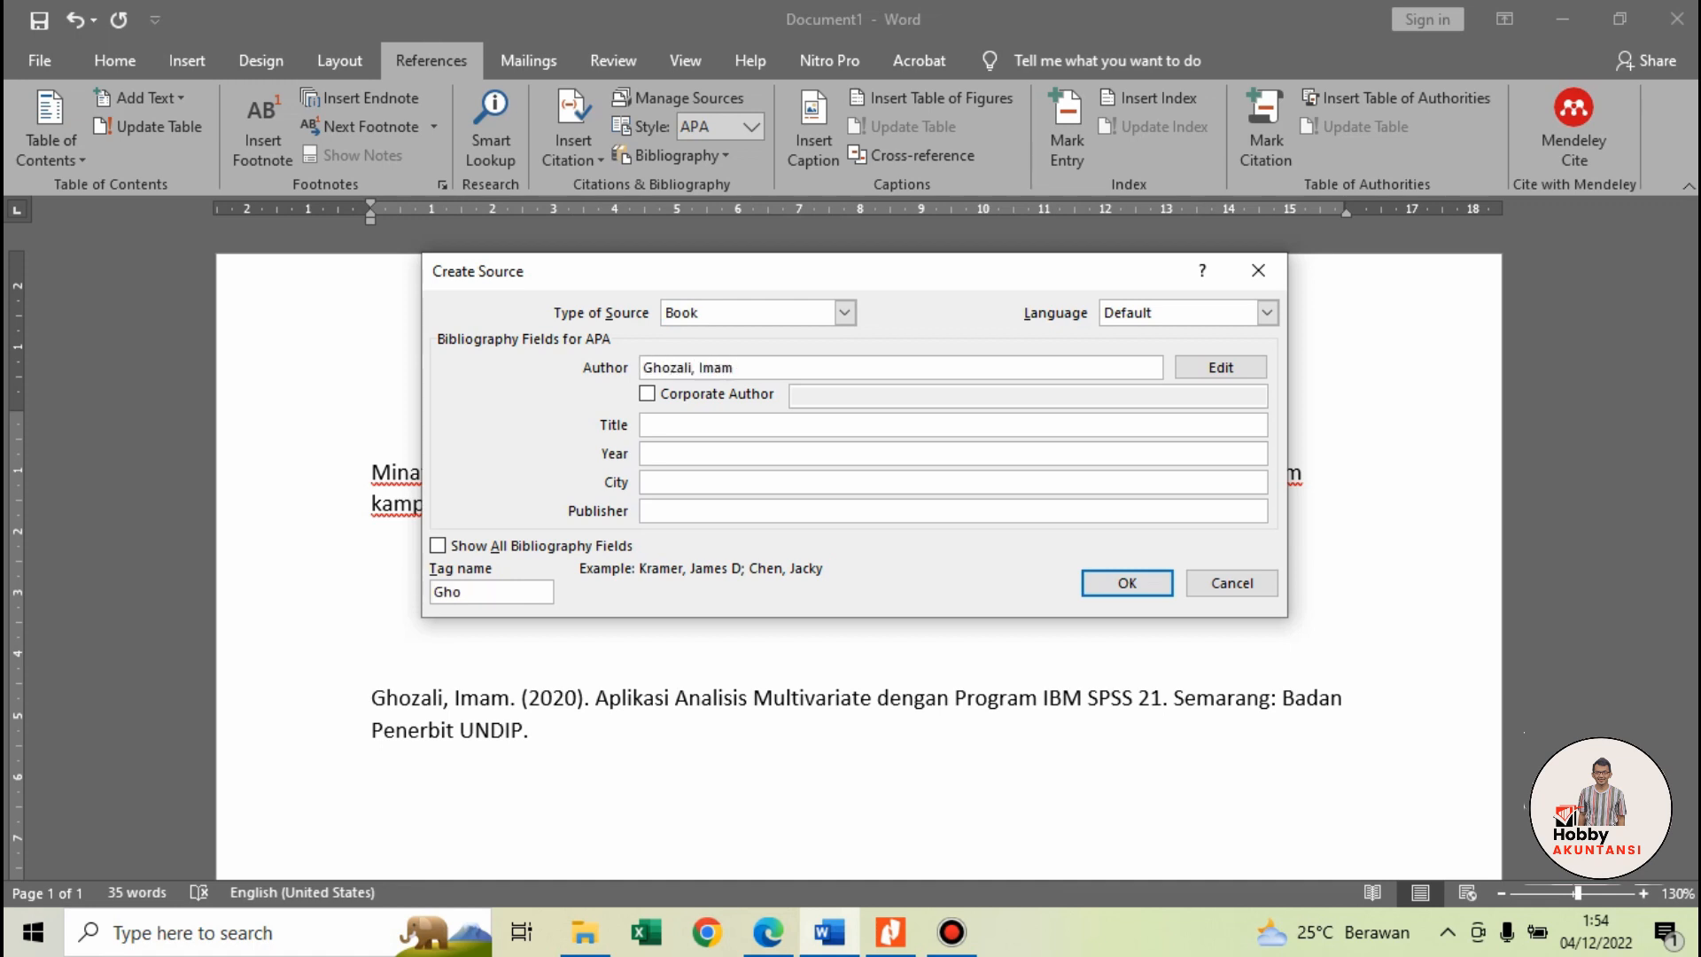
# Step: Set the book source's title to "Aplikasi Analisis Multivariate dengan Program IBM SPSS 21"
pyautogui.click(755, 425)
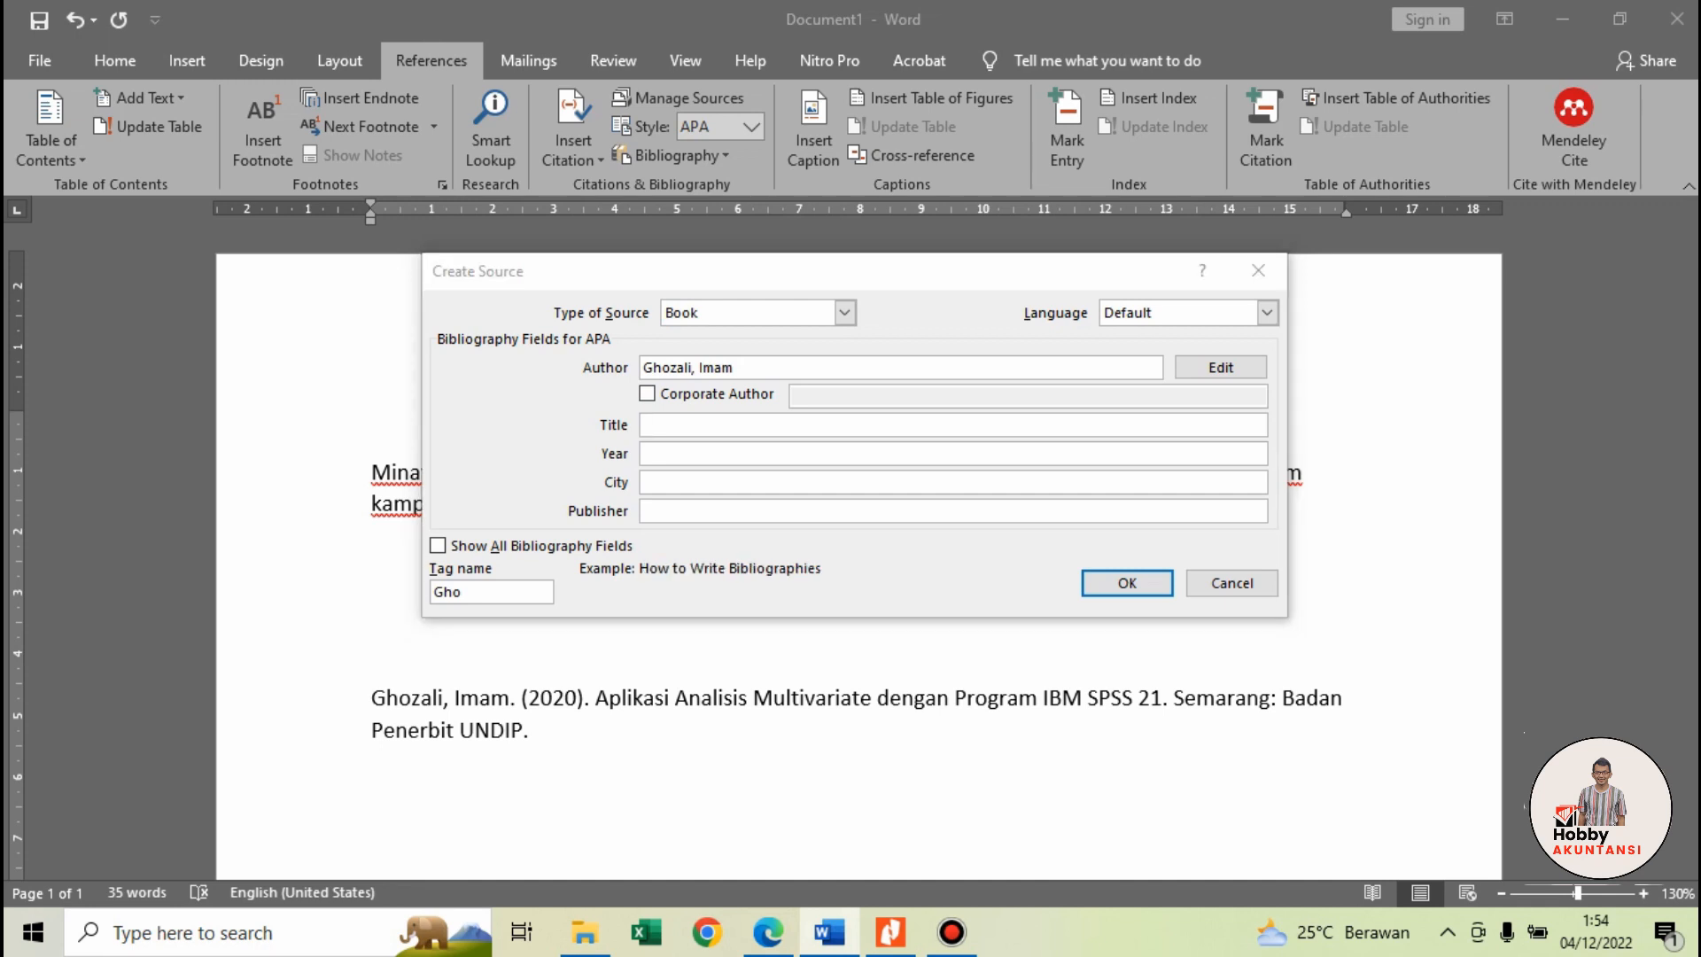
pyautogui.write('Aplikasi Analisis Multiva')
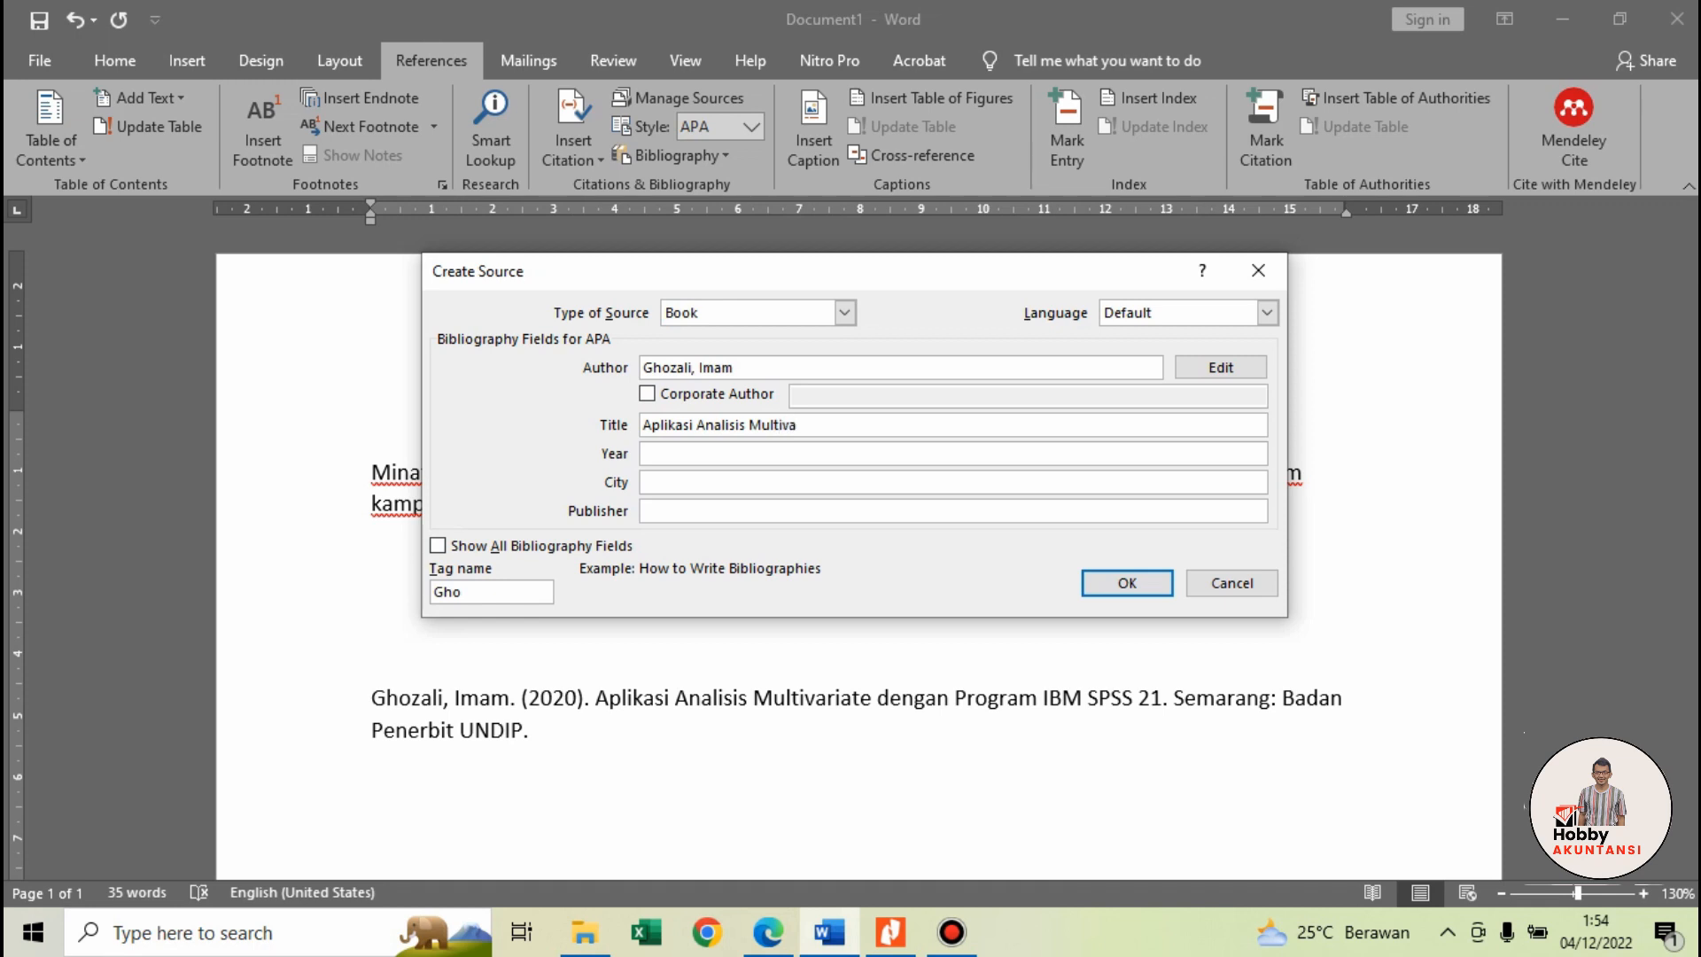
pyautogui.write('riate dengan Program IBM SPSS 21')
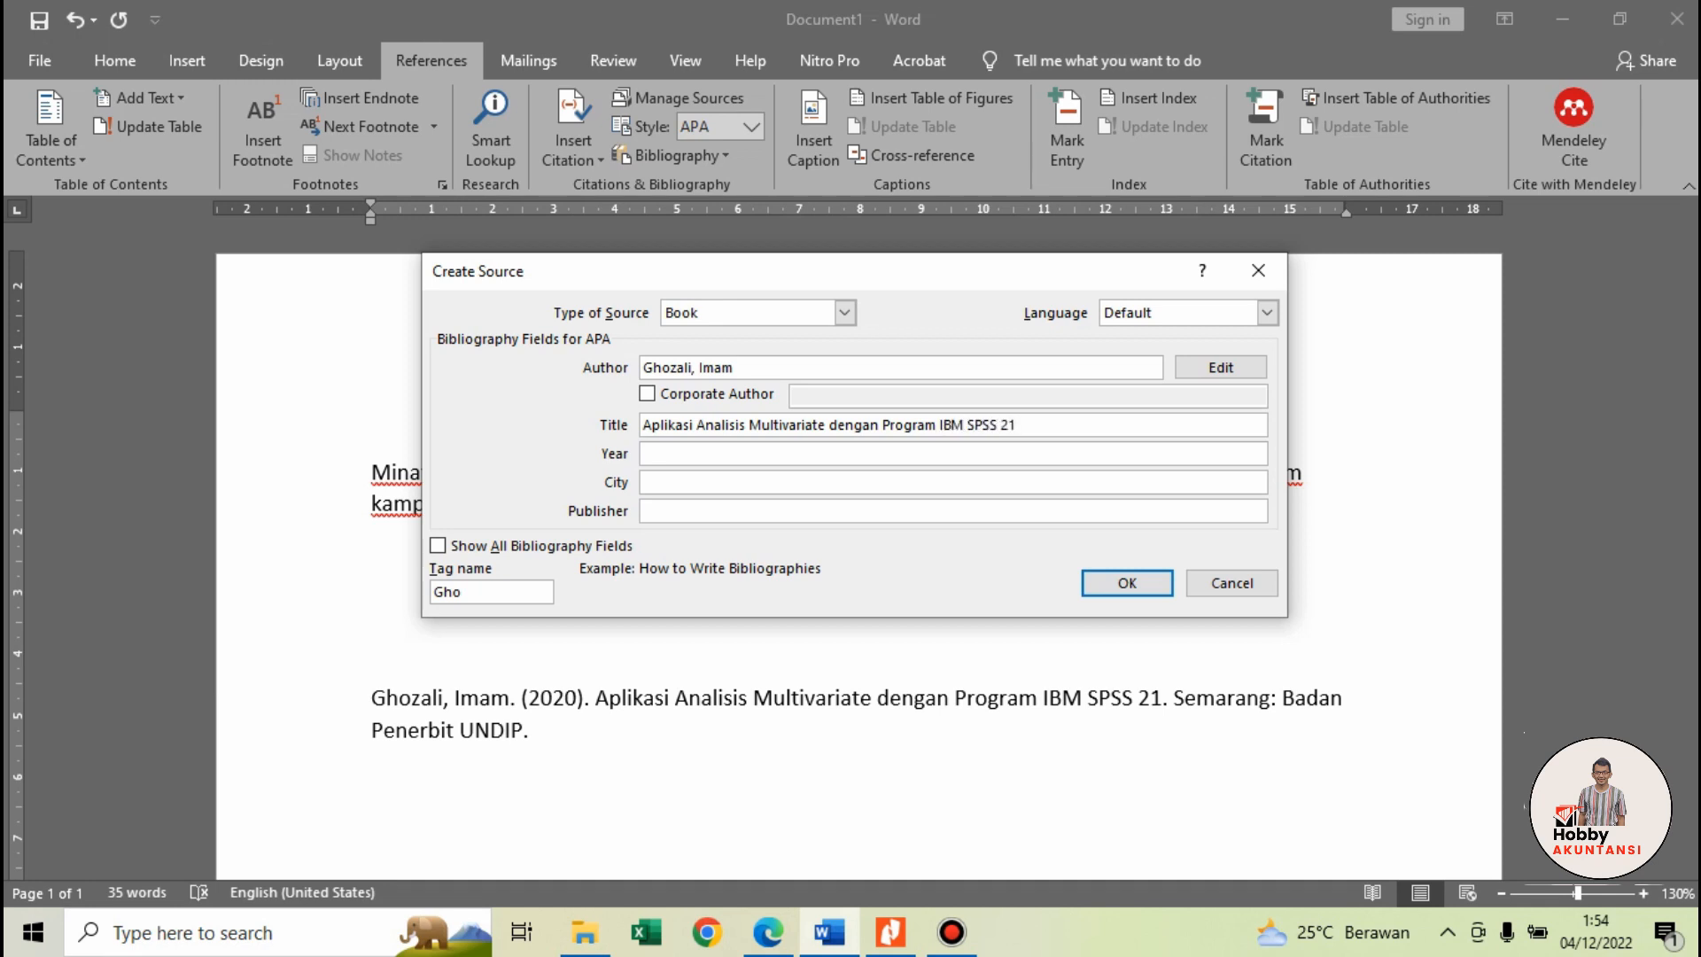
# Step: Set the book source's year to 2020, city to Semarang and publisher to "Badan Penerbit Undip"
pyautogui.press('Tab')
pyautogui.write('2020')
pyautogui.press('Tab')
pyautogui.write('Semarang')
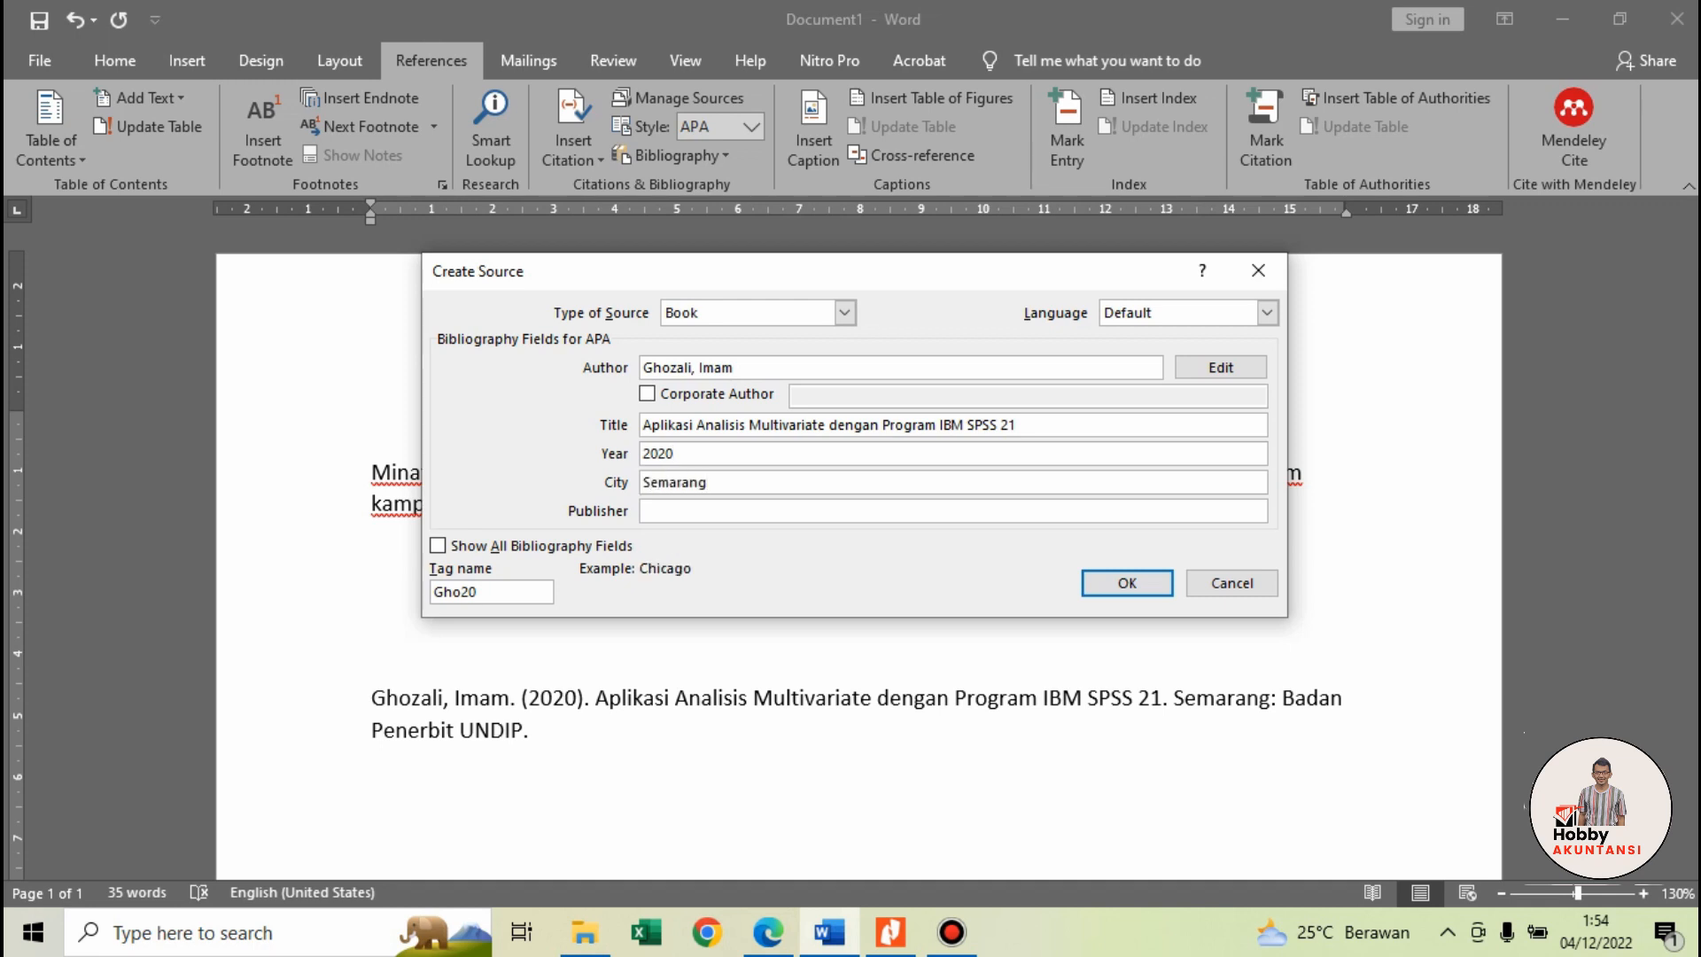
pyautogui.press('Tab')
pyautogui.write('Badan Penerbi')
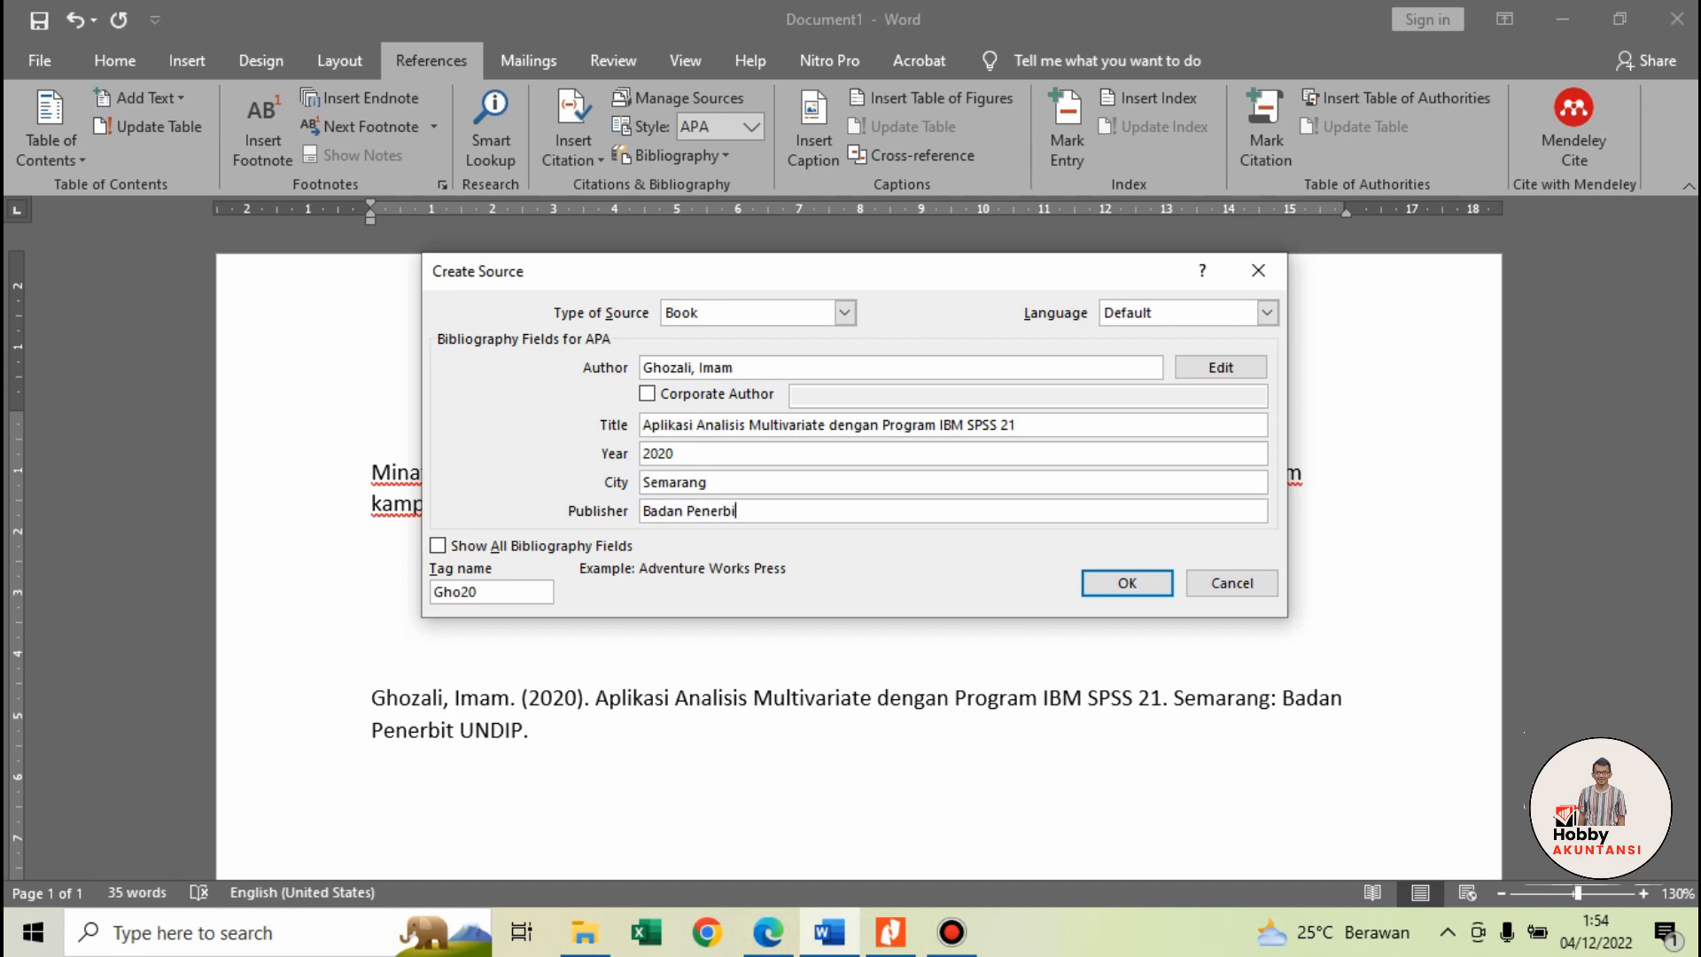
pyautogui.write('t Undip')
# Step: Look over the full list of bibliography fields, hide it again, and save the book source as the third sentence's citation
pyautogui.click(438, 545)
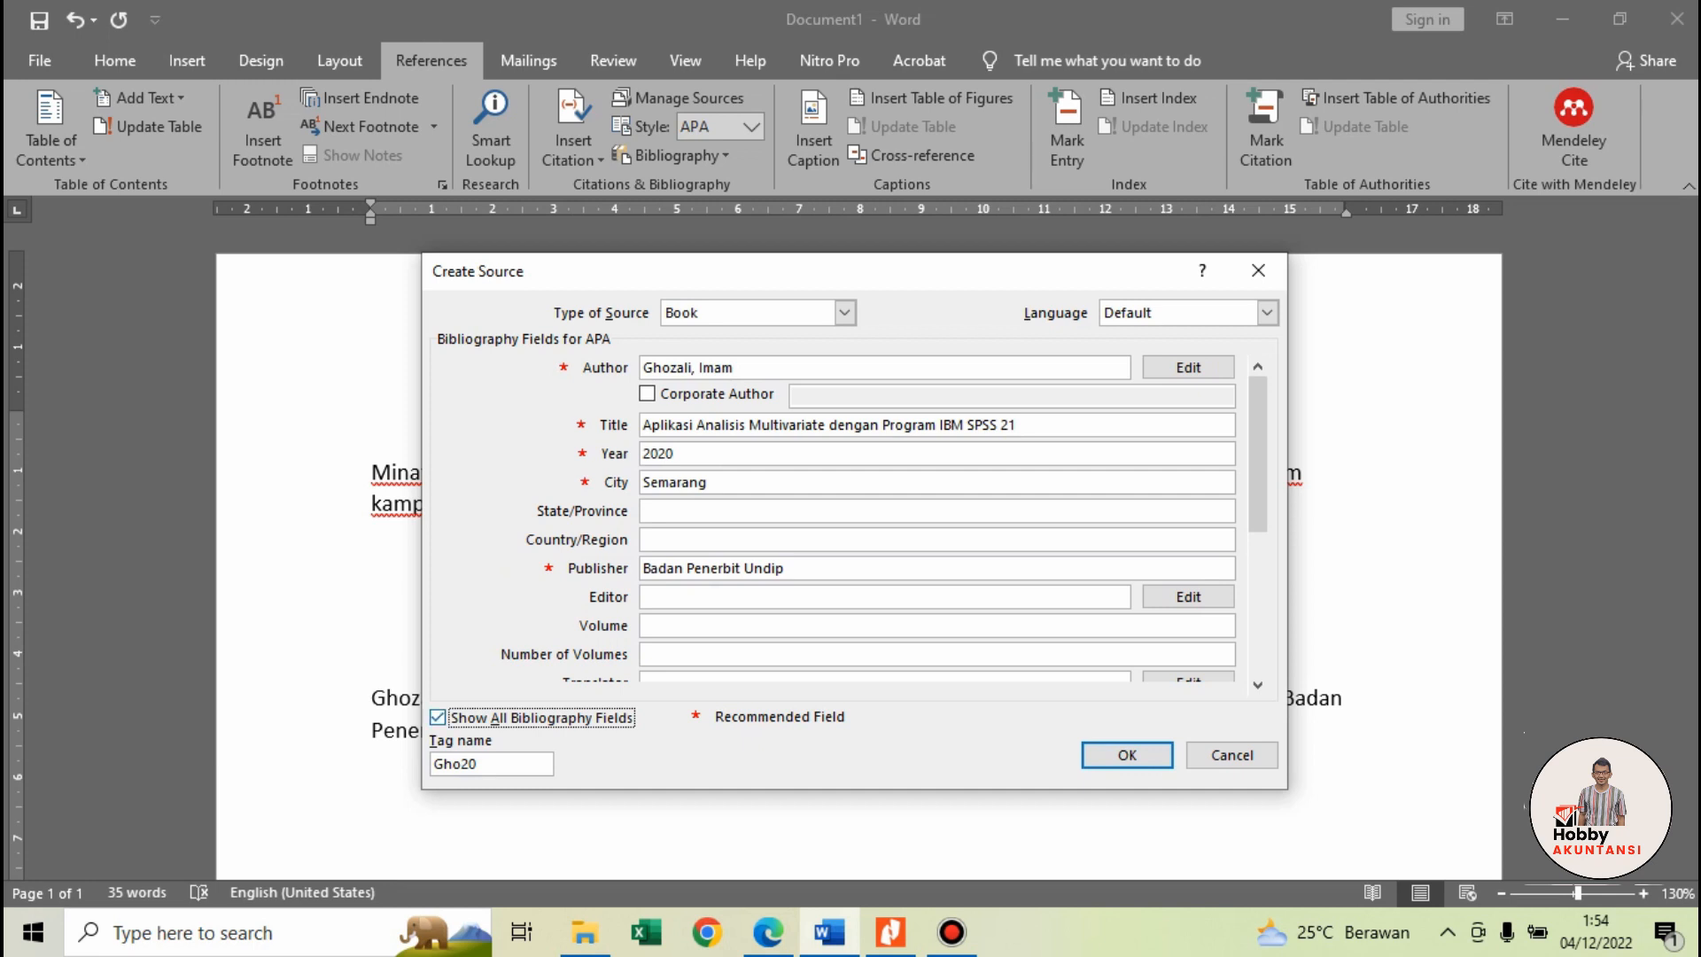
pyautogui.click(437, 716)
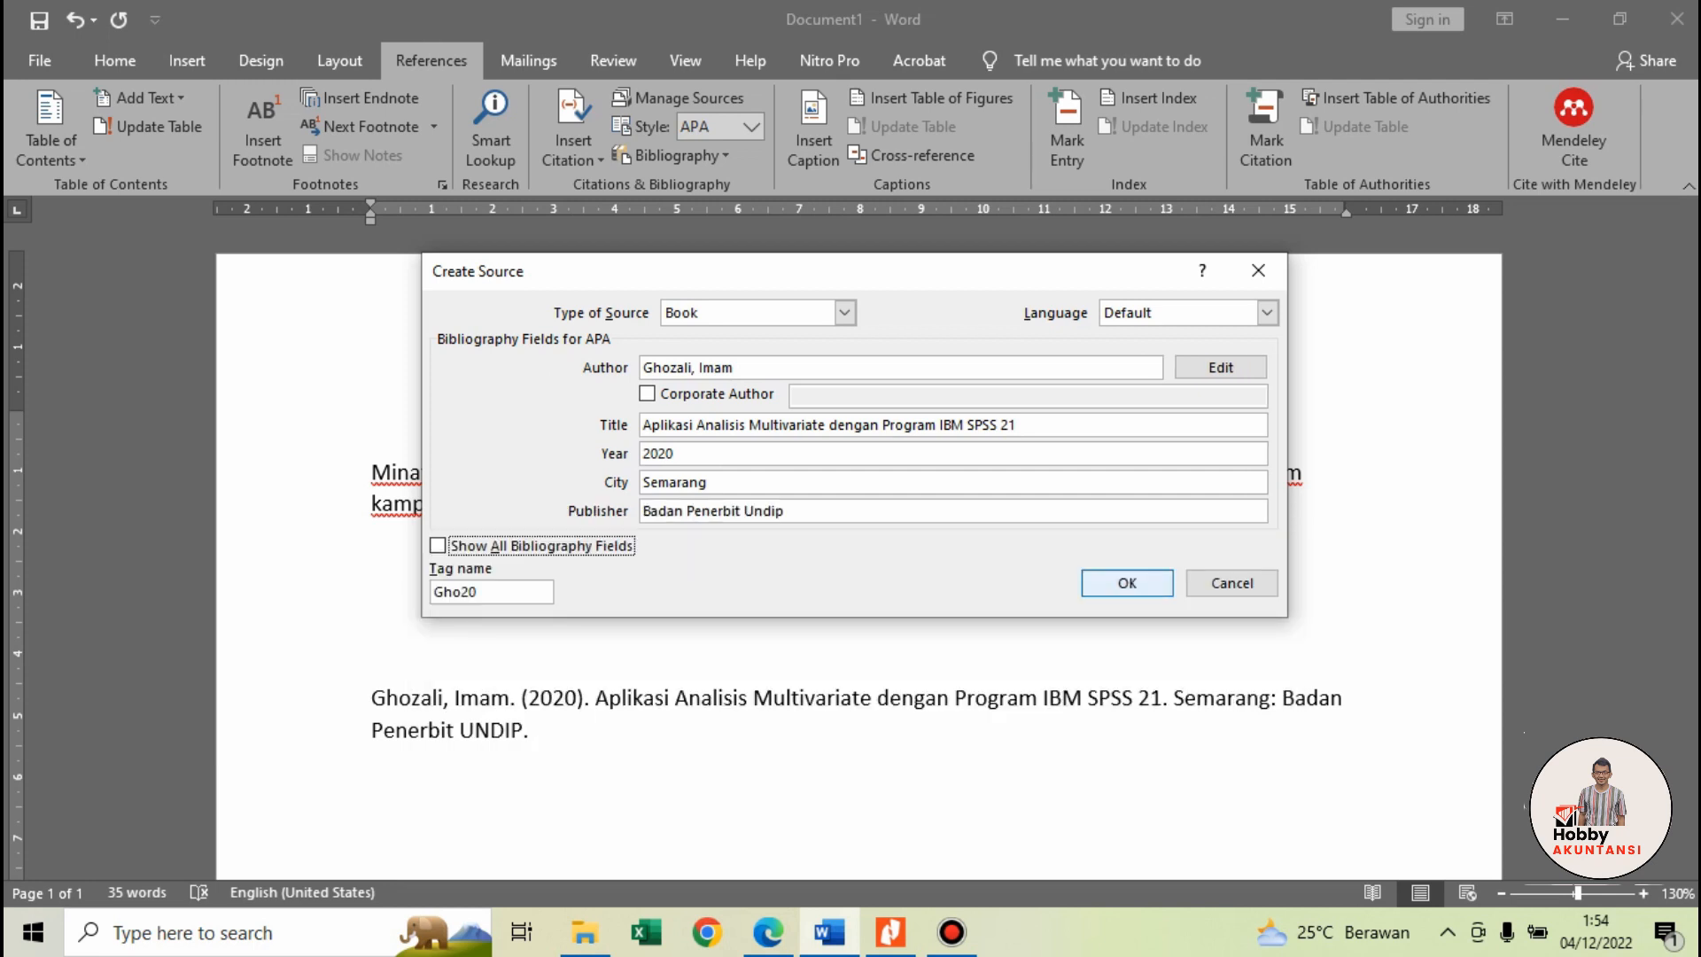
pyautogui.click(1127, 582)
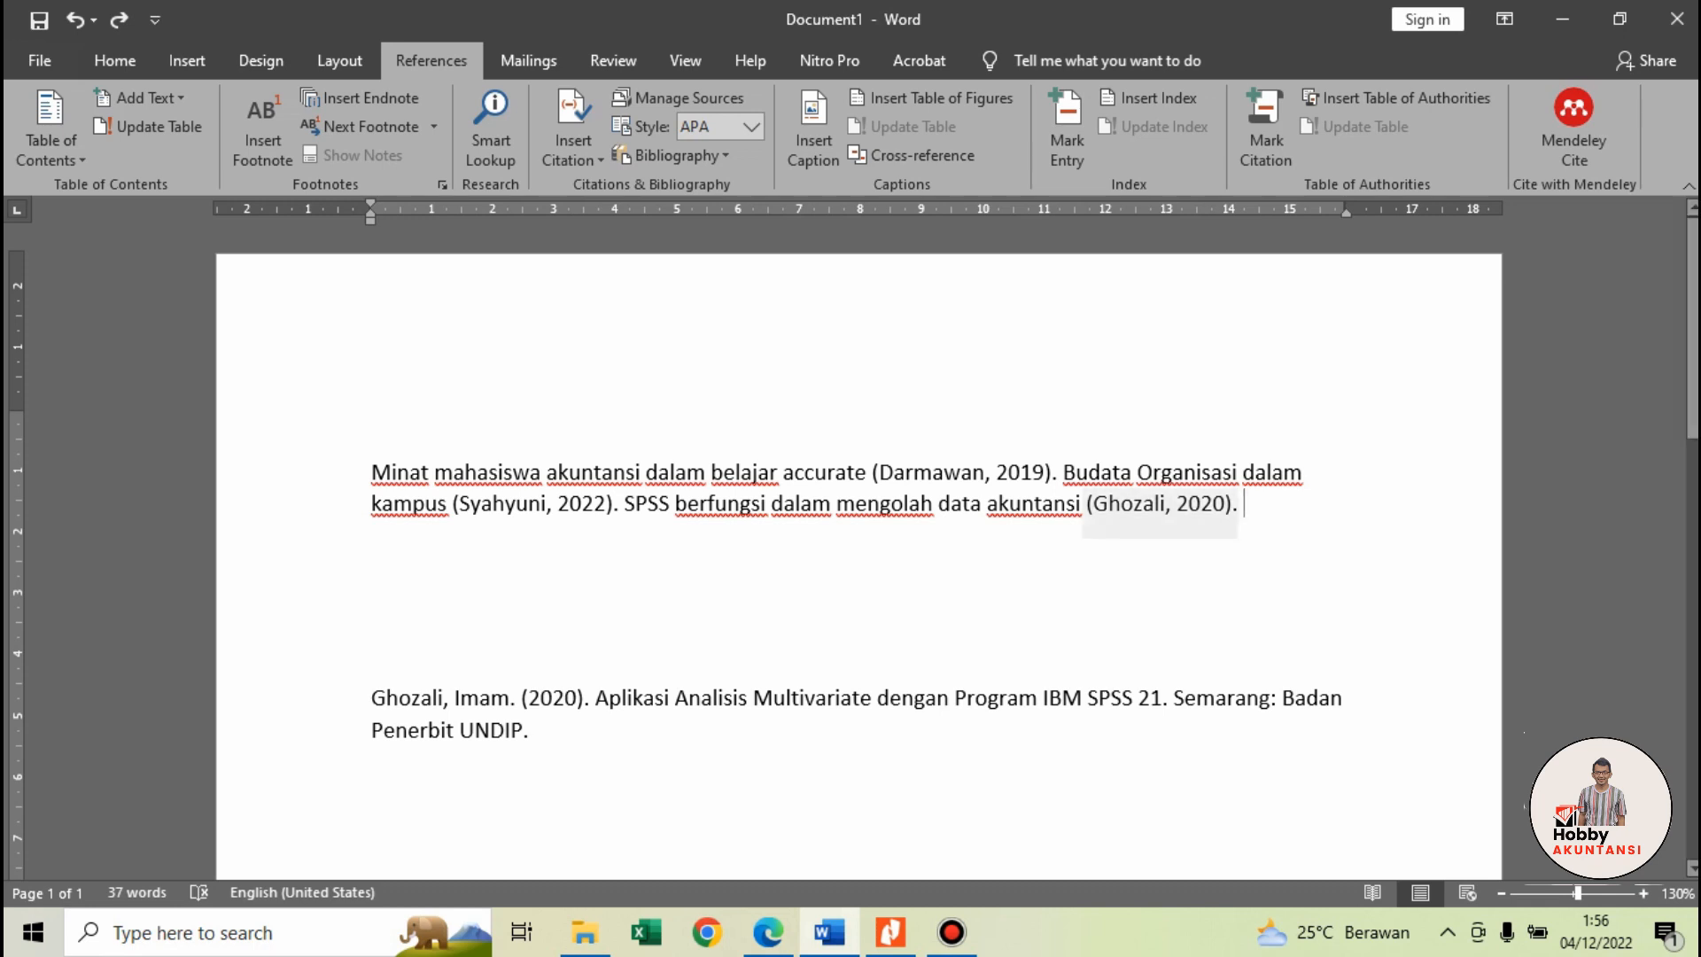
# Step: Try converting the third sentence's book citation to static text
pyautogui.click(1196, 505)
pyautogui.click(1247, 529)
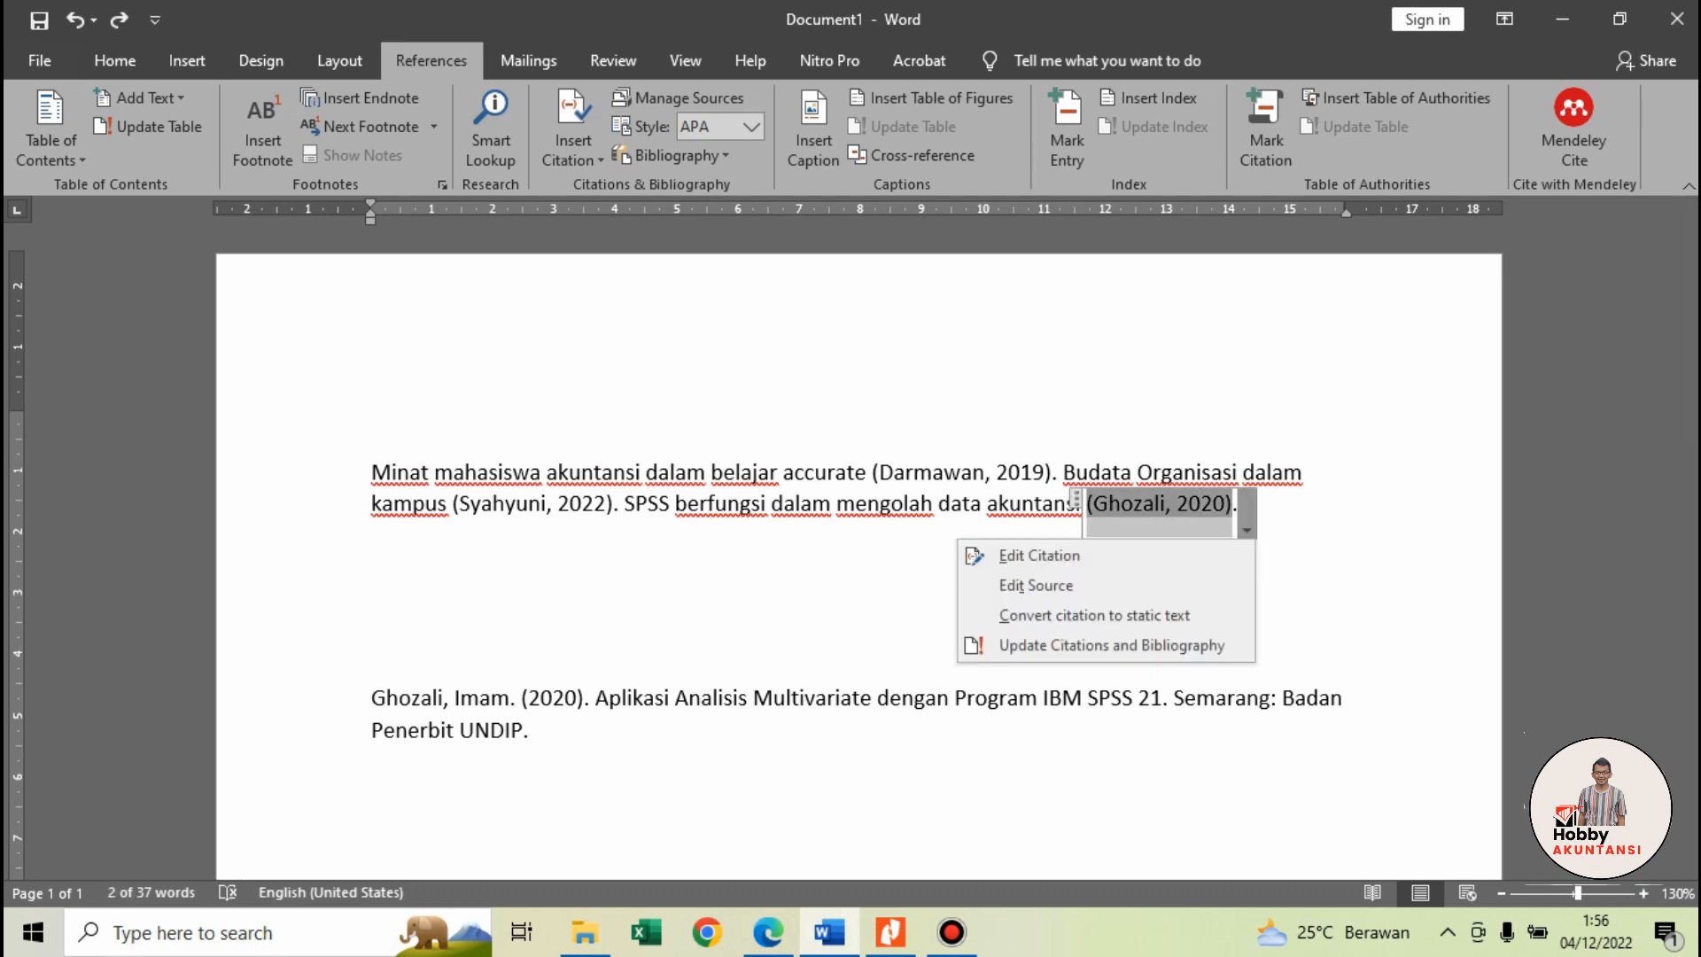
pyautogui.press('Down')
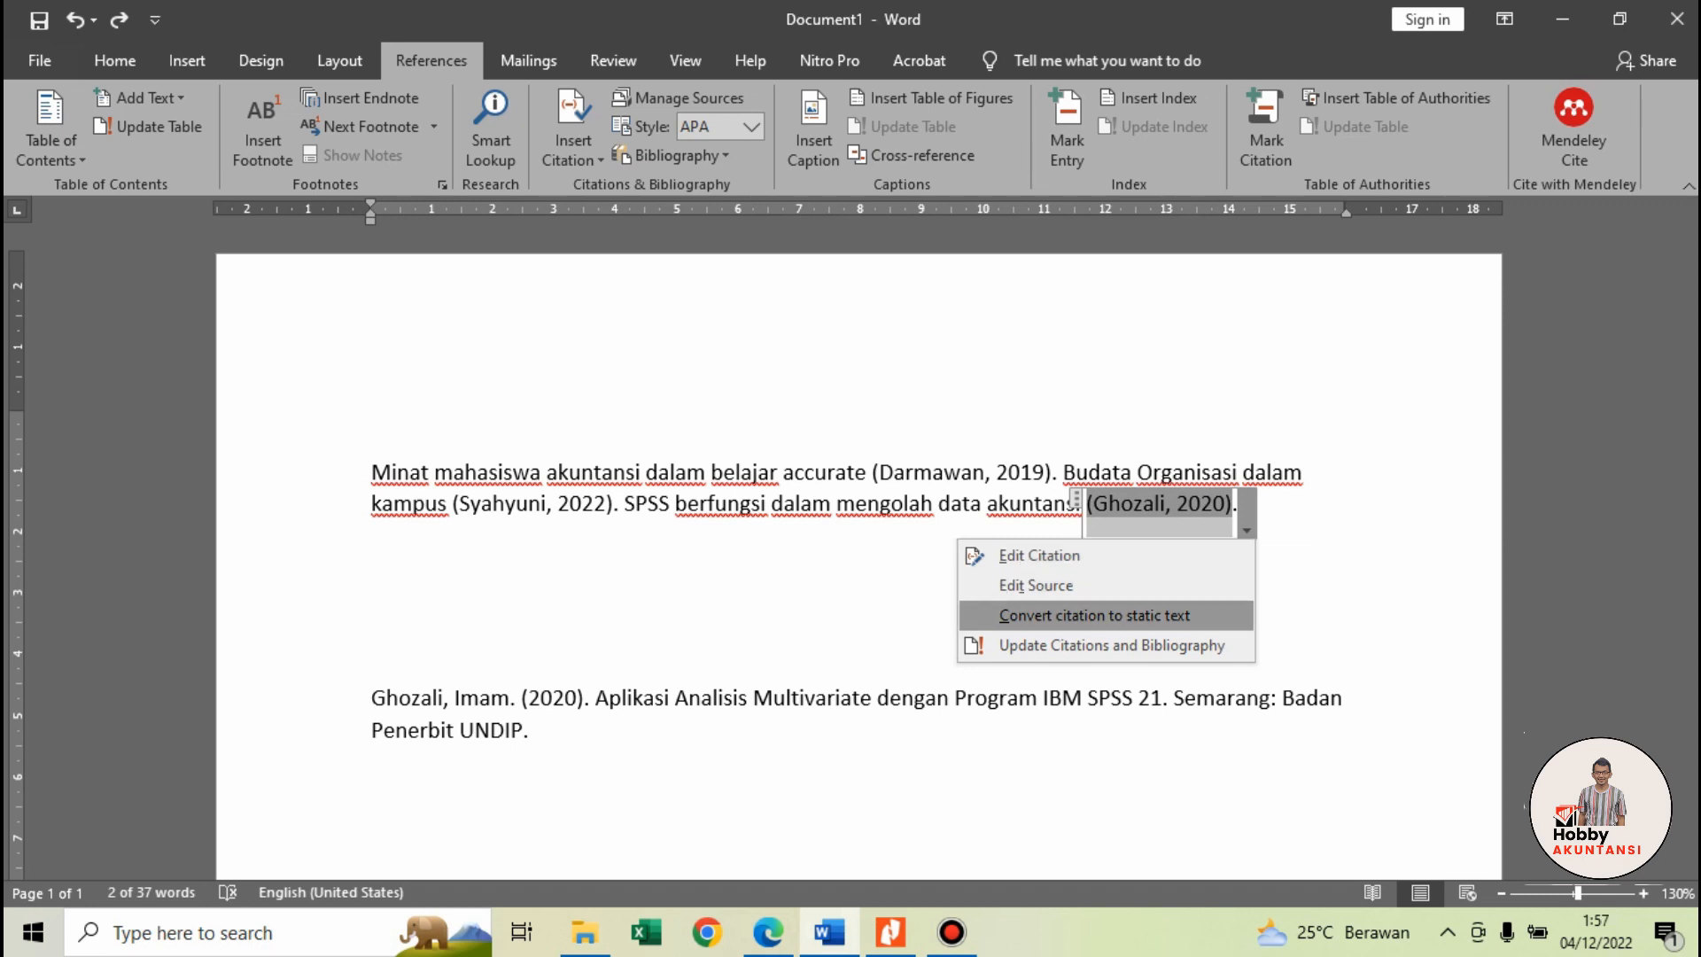
pyautogui.click(1094, 616)
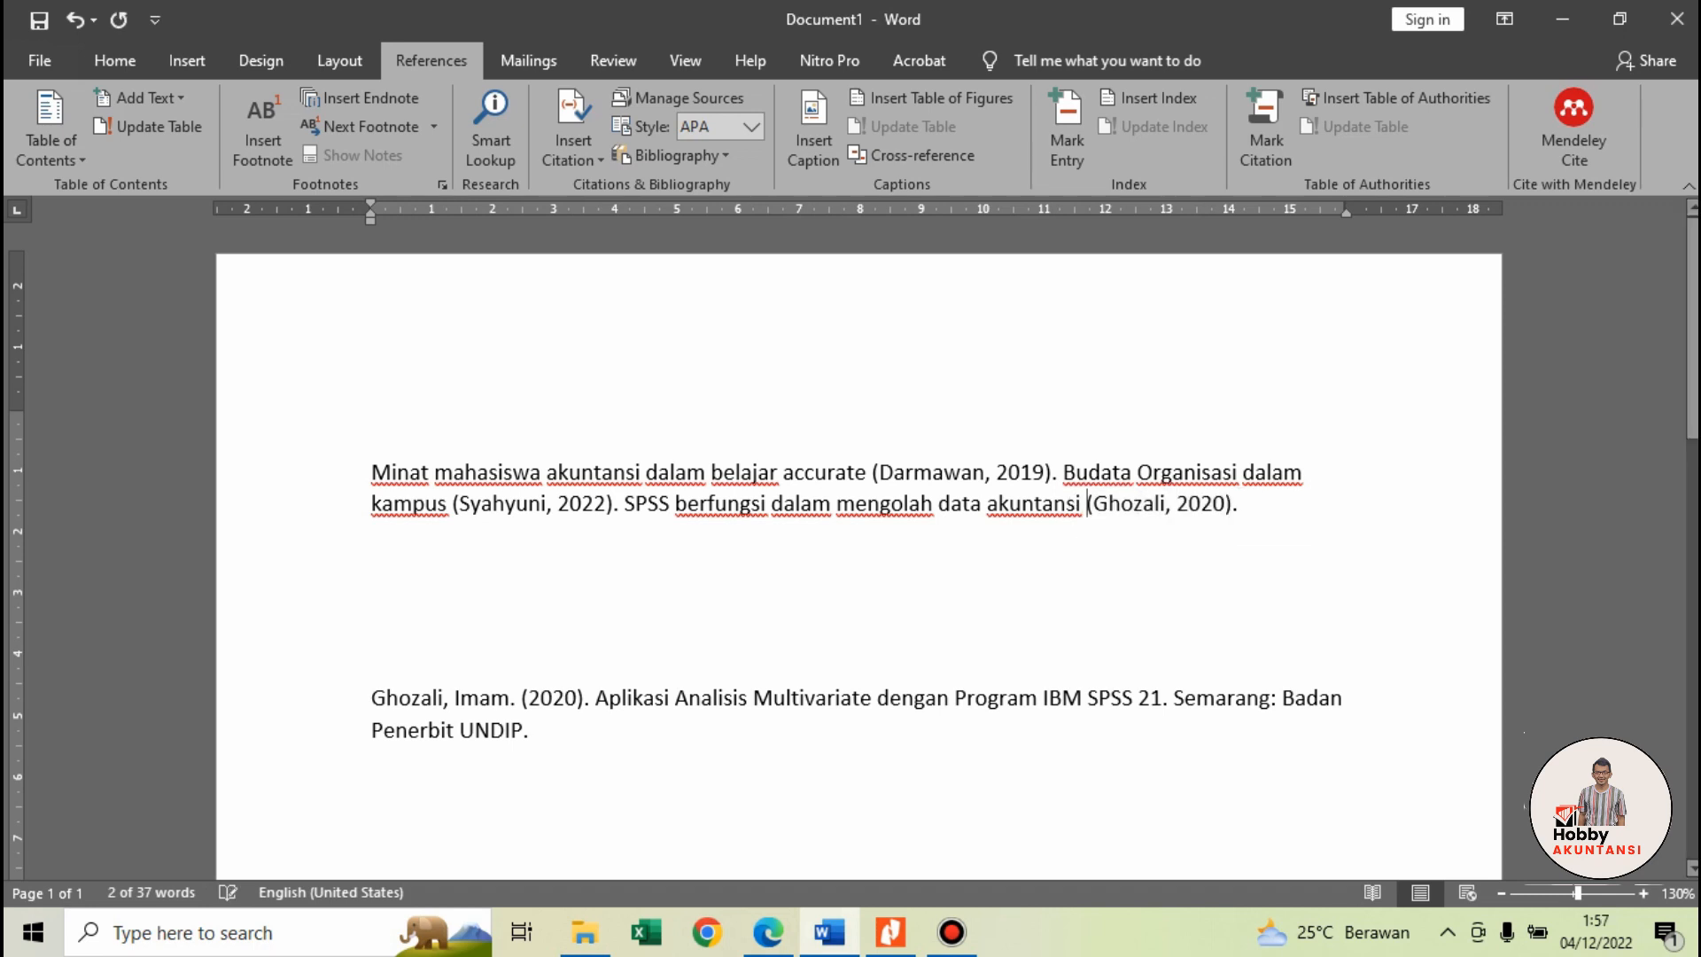
pyautogui.click(1109, 504)
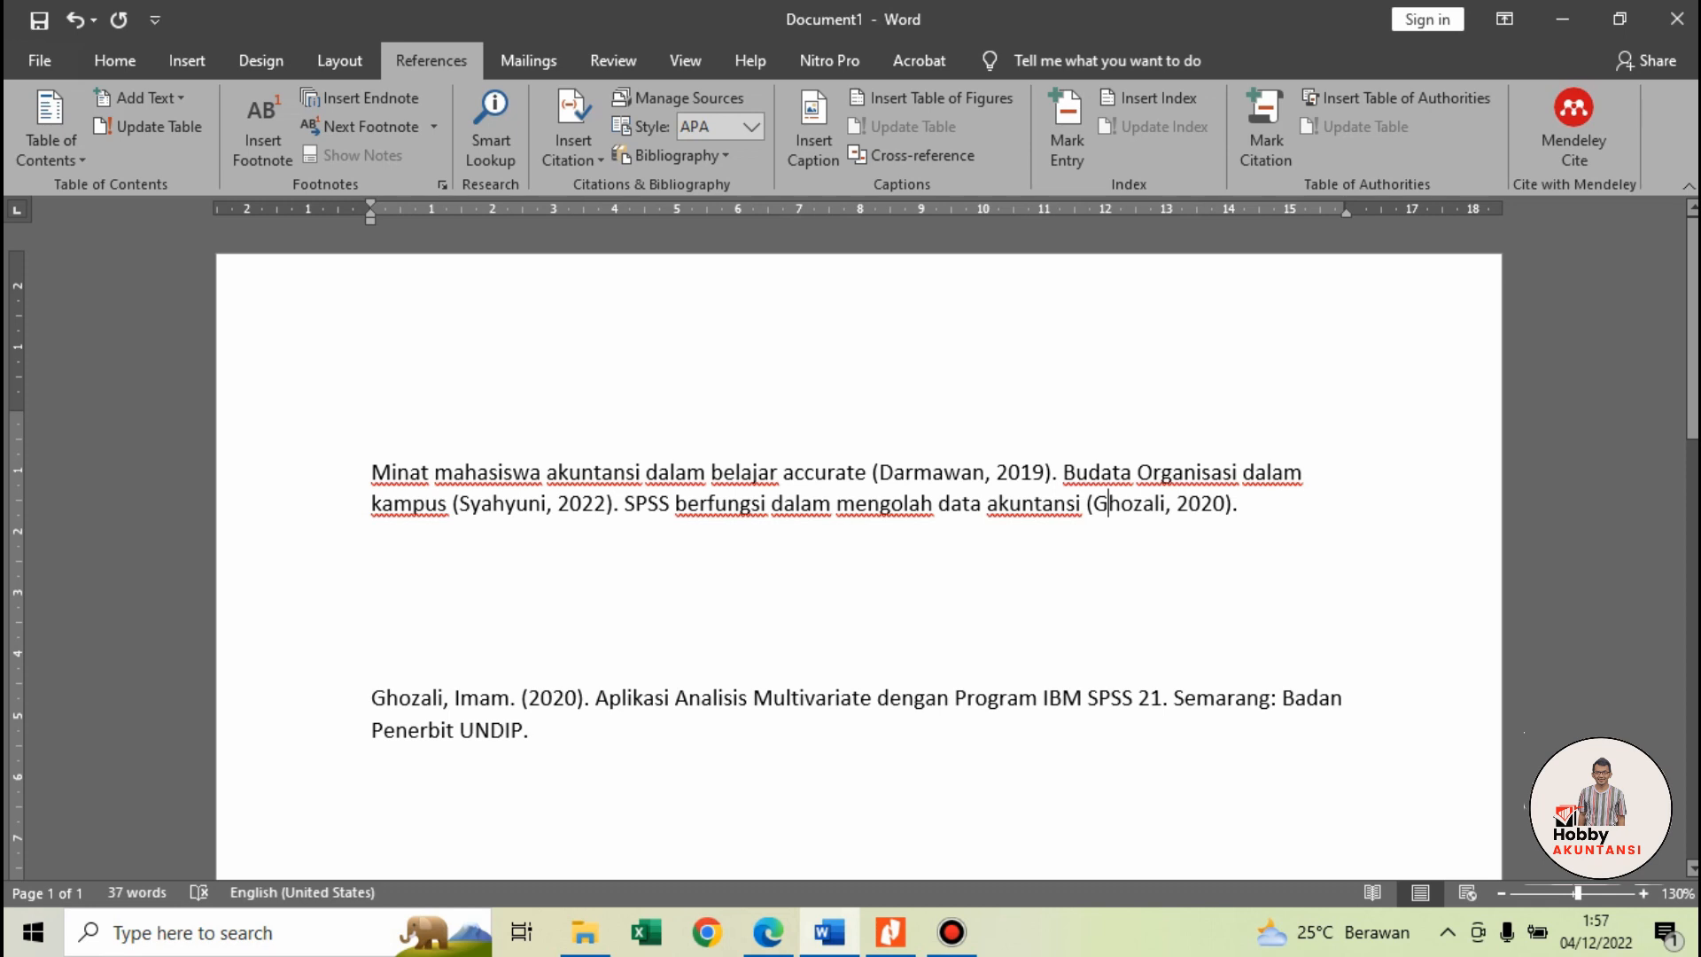
# Step: Undo the conversion of the book citation to static text
pyautogui.click(1244, 504)
pyautogui.hotkey('ctrl', 'z')
pyautogui.hotkey('ctrl', 'z')
# Step: Insert the built-in Bibliography list on the empty line below the manually written book reference
pyautogui.scroll(-2, 858, 567)
pyautogui.click(372, 628)
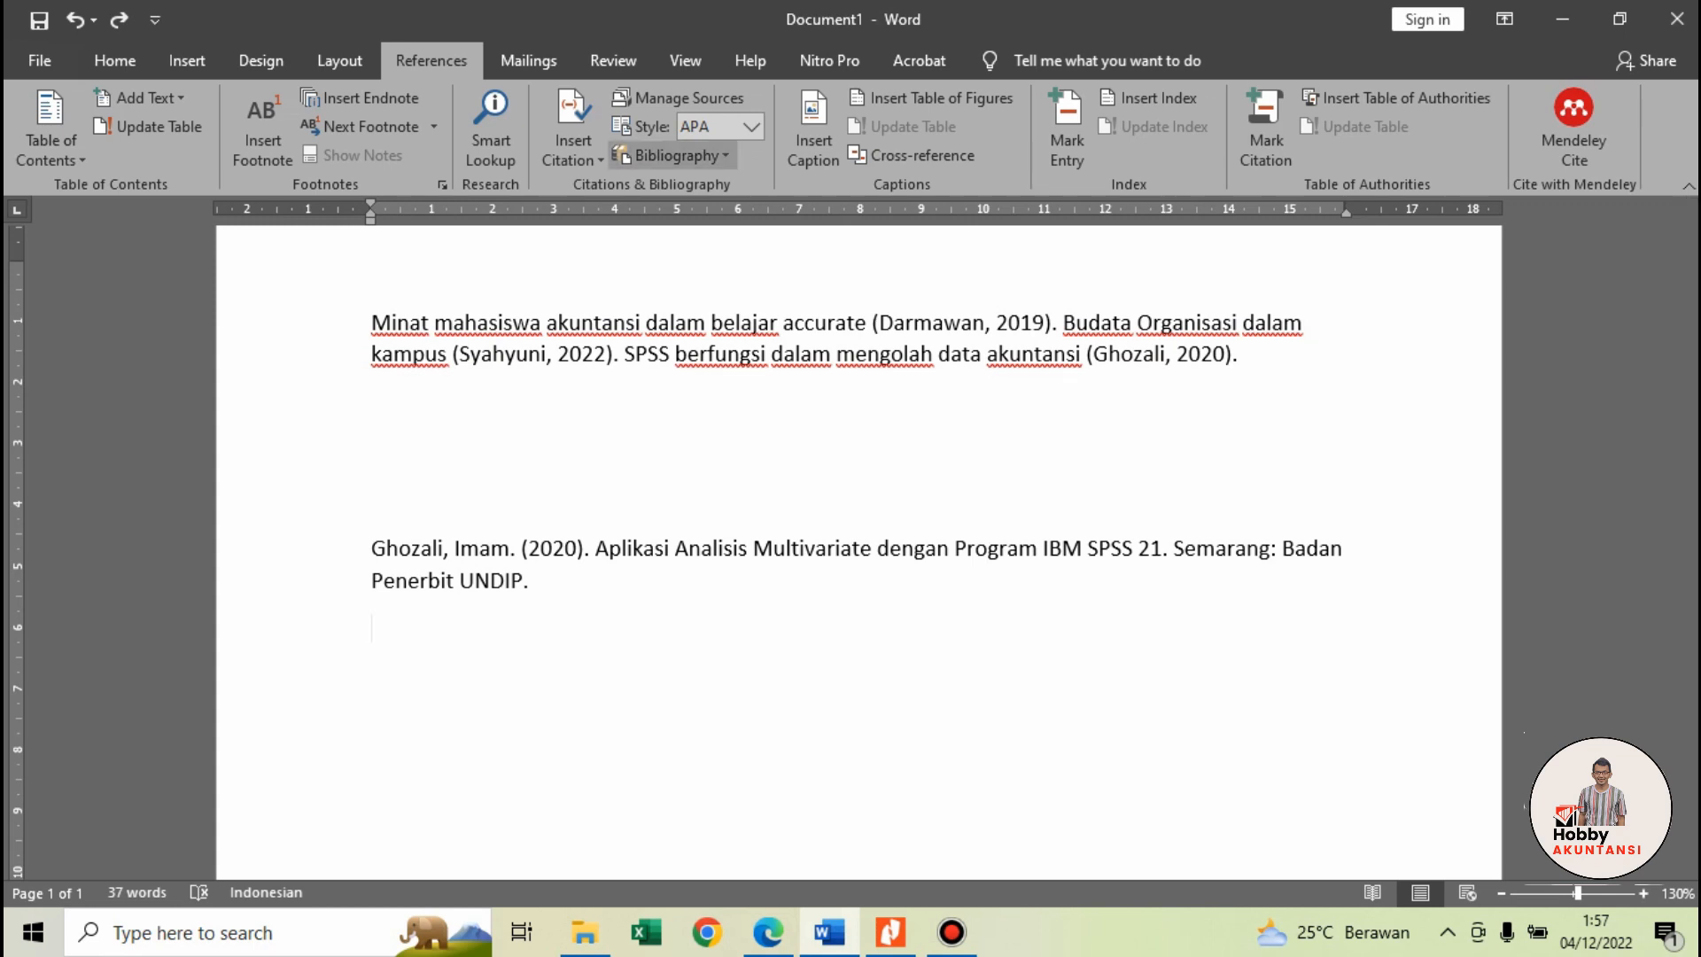
pyautogui.click(670, 155)
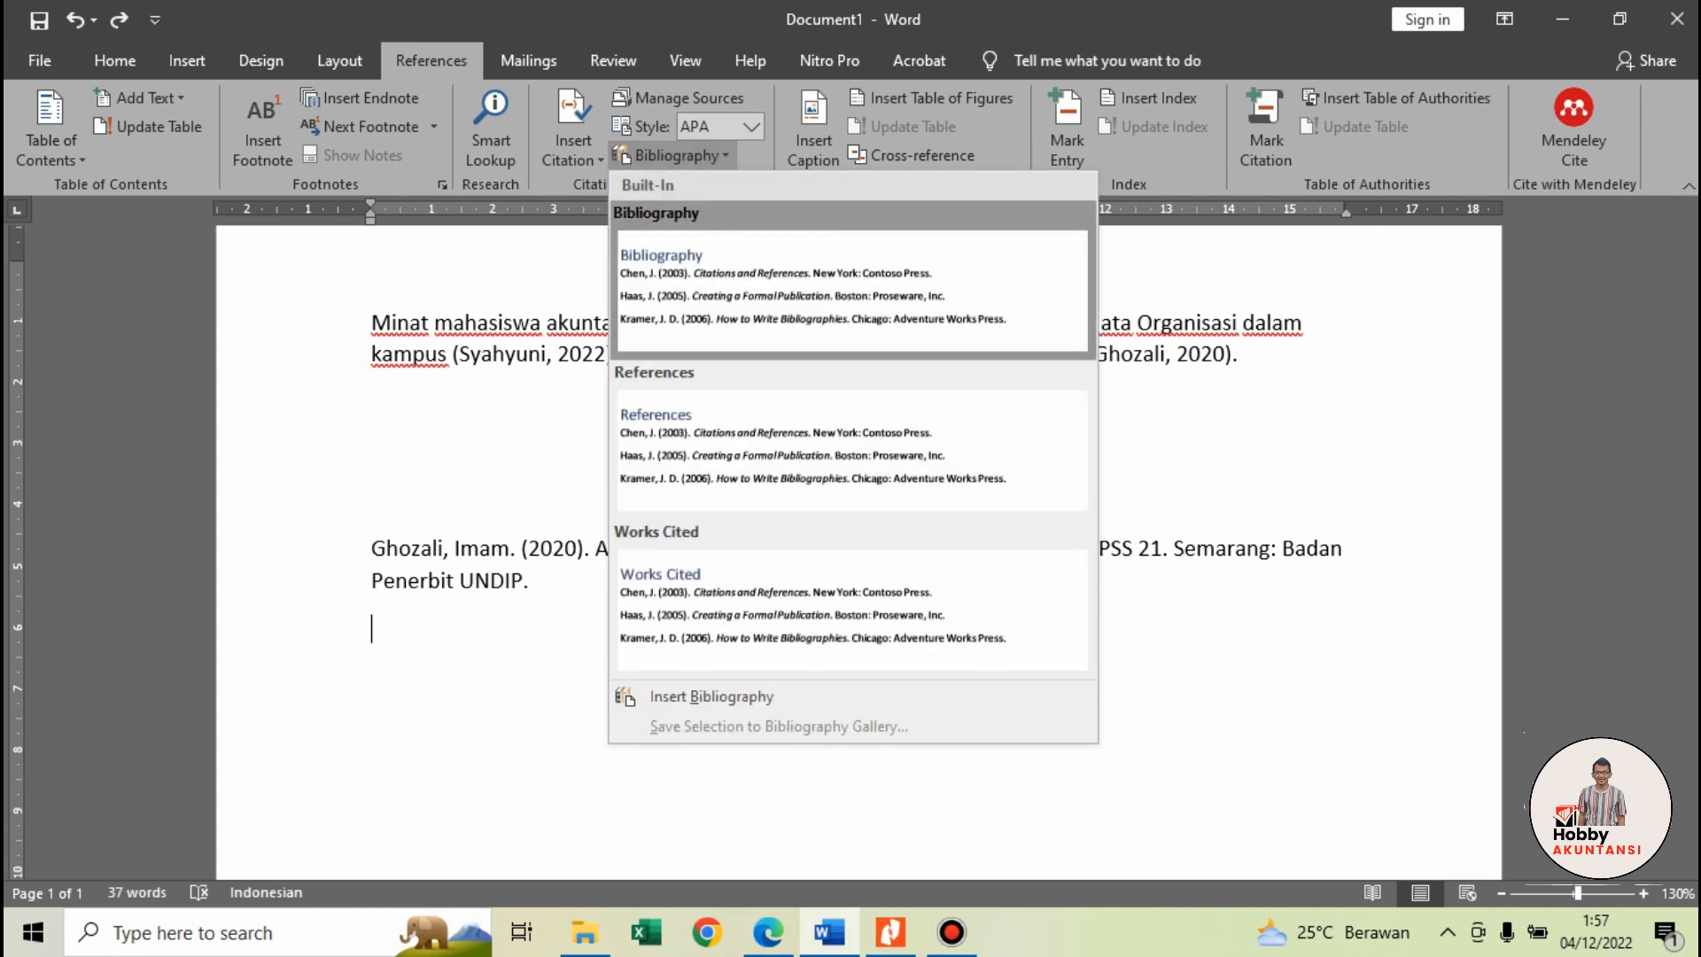
pyautogui.scroll(-1, 860, 551)
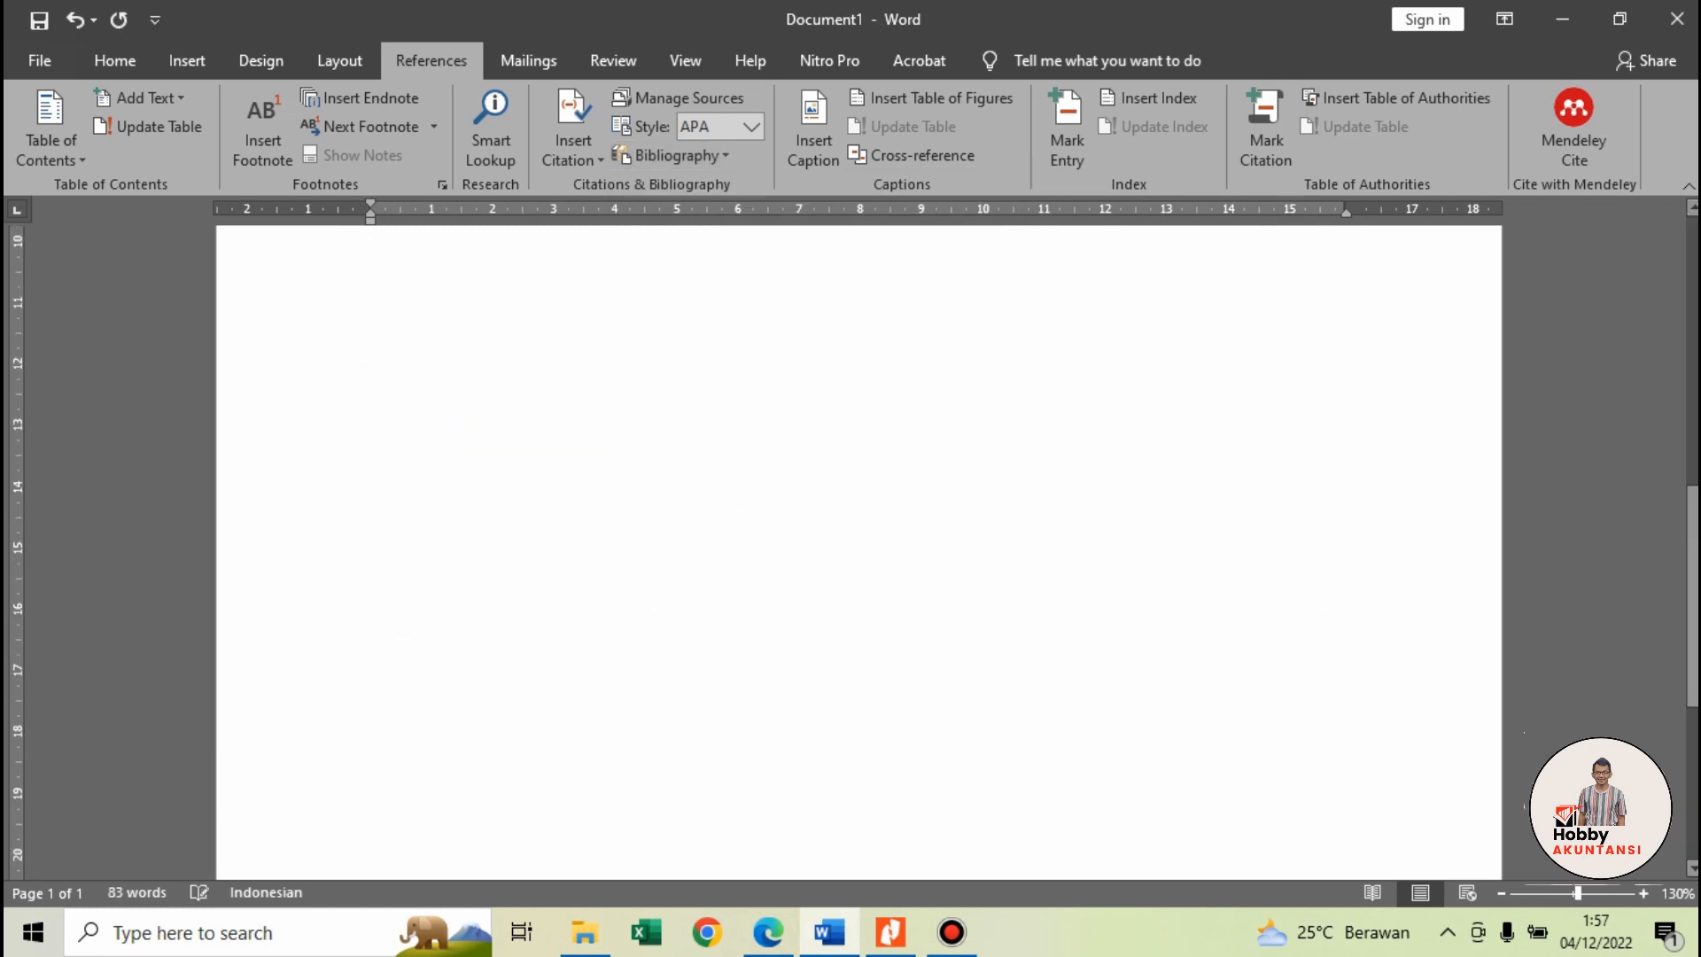
# Step: Review the generated bibliography entries against the citations in the written sentences
pyautogui.scroll(4, 860, 551)
pyautogui.moveTo(371, 426); pyautogui.dragTo(1342, 589)
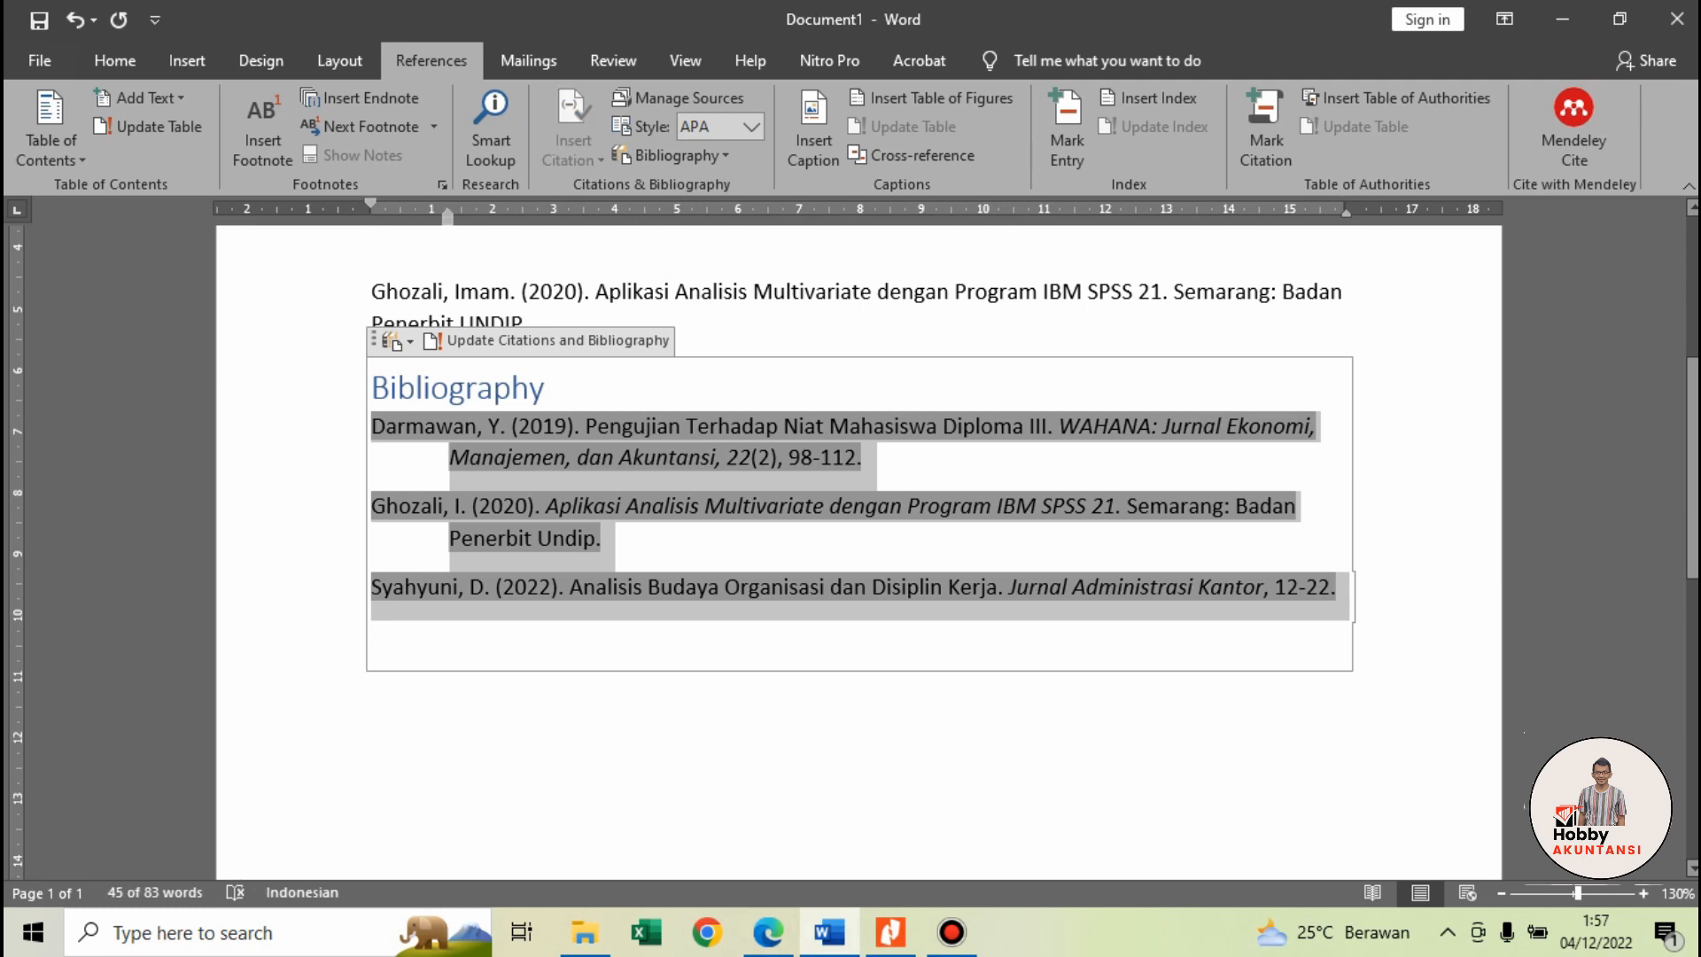
pyautogui.scroll(3, 859, 549)
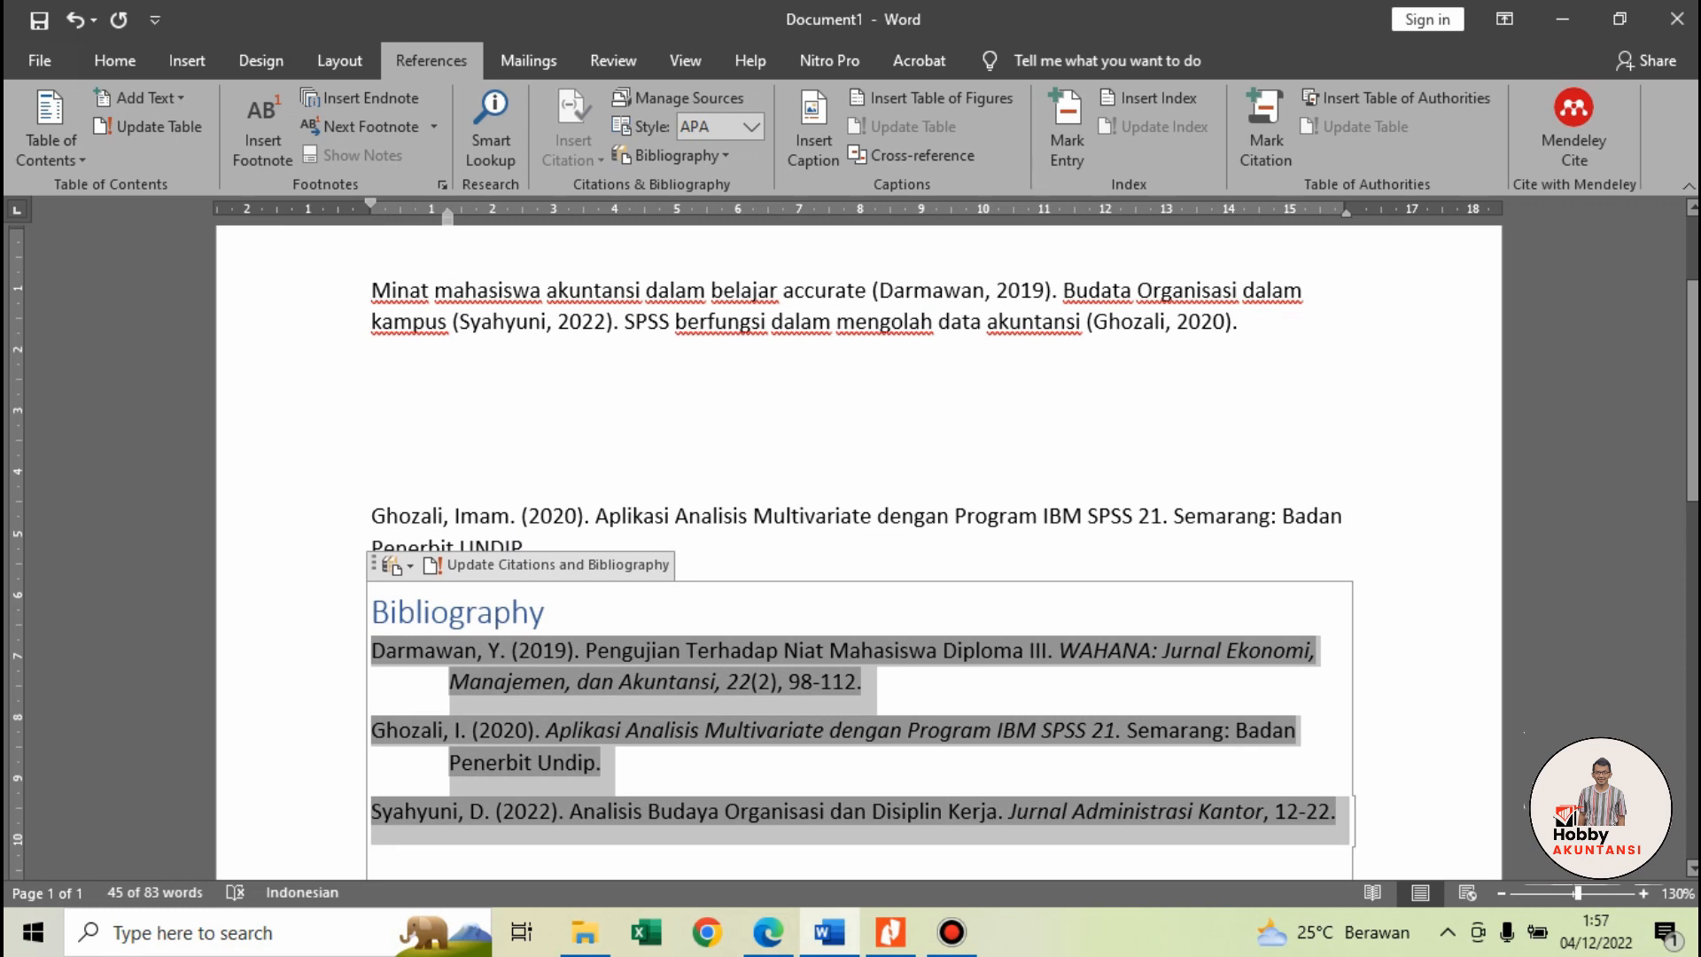
pyautogui.click(864, 681)
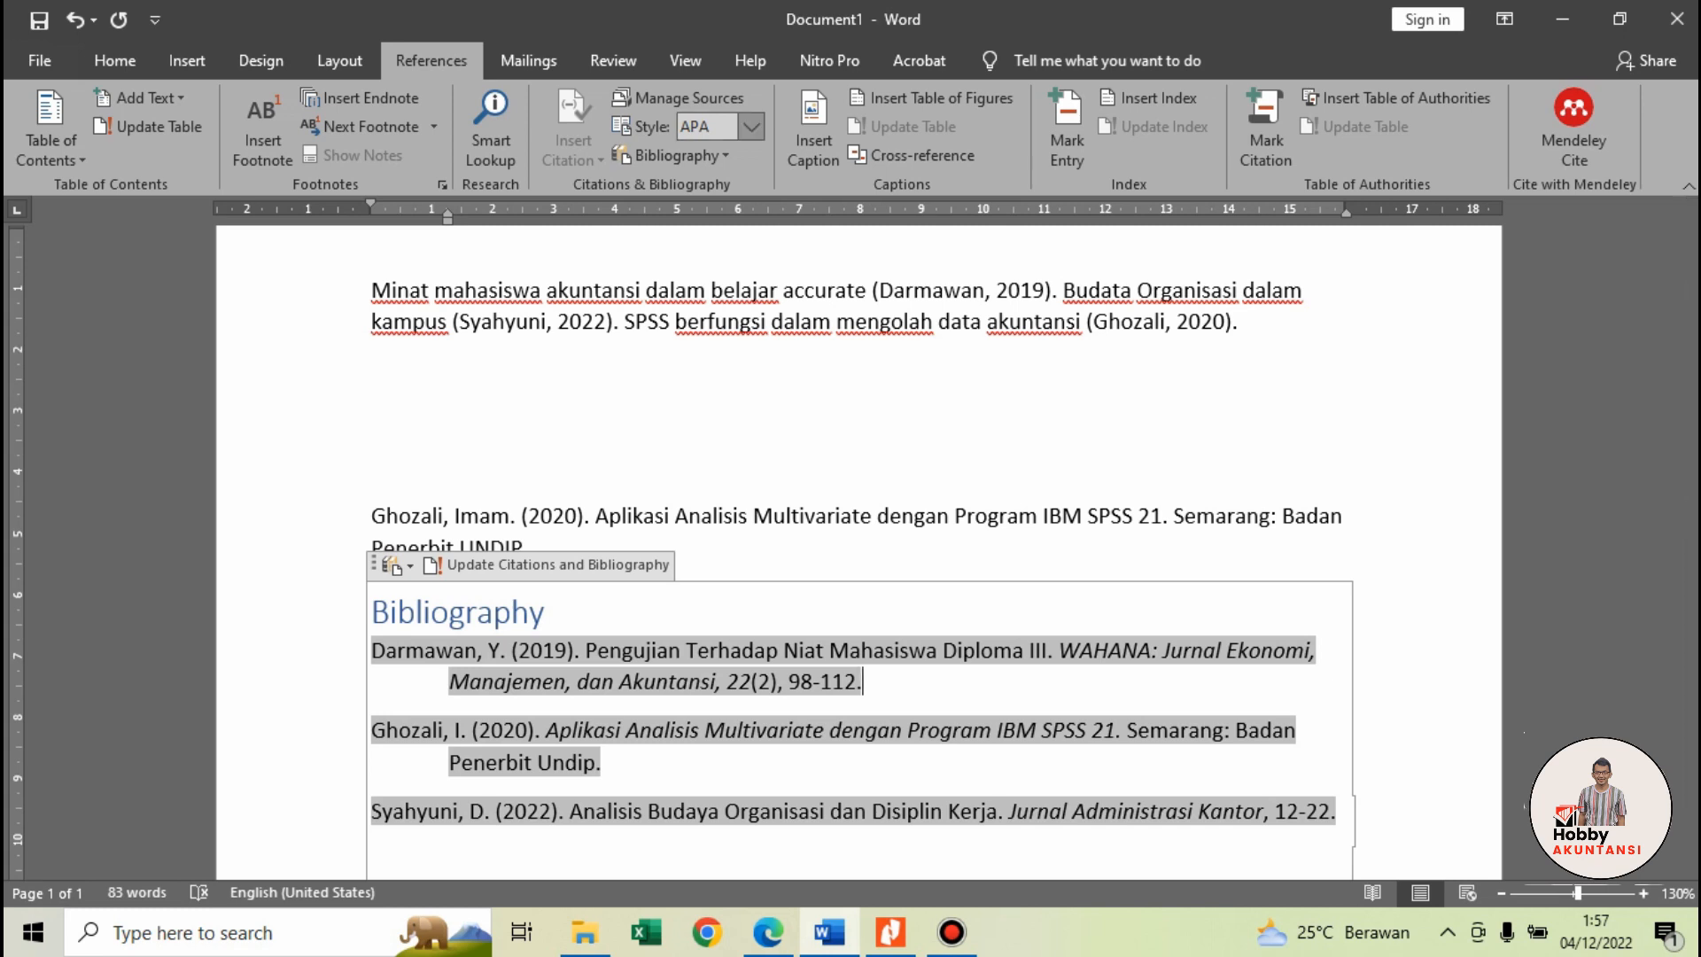
# Step: Change the document's citation and bibliography style to Chicago, Sixteenth Edition
pyautogui.click(1247, 323)
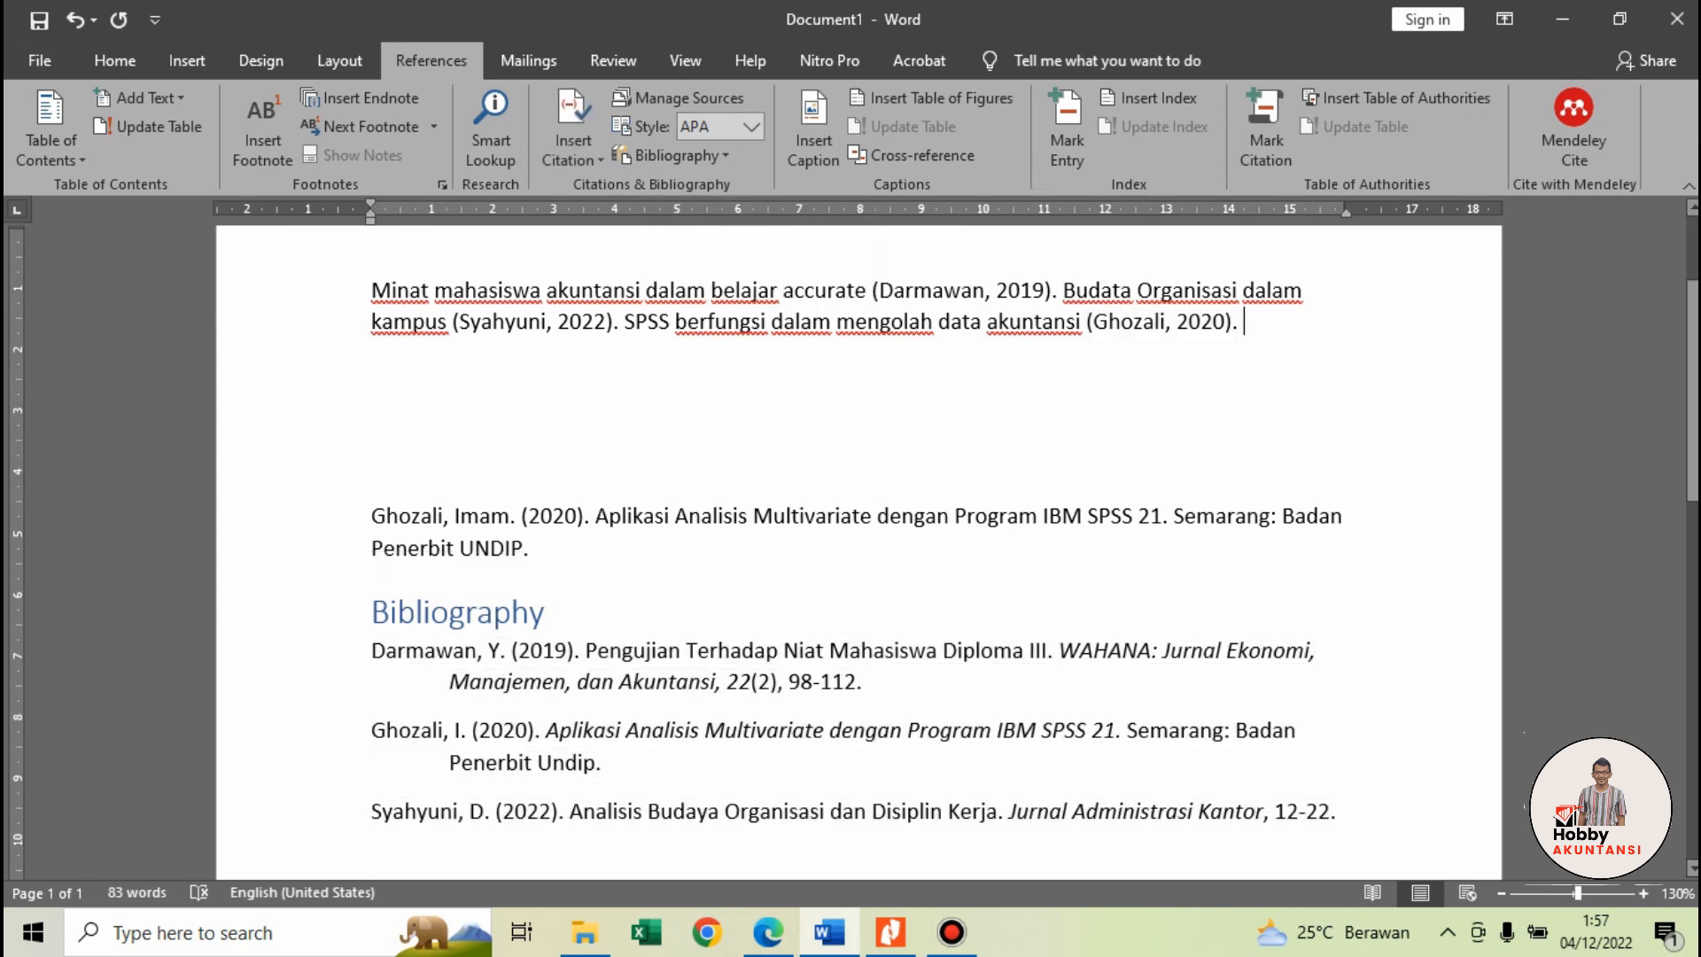
pyautogui.click(751, 127)
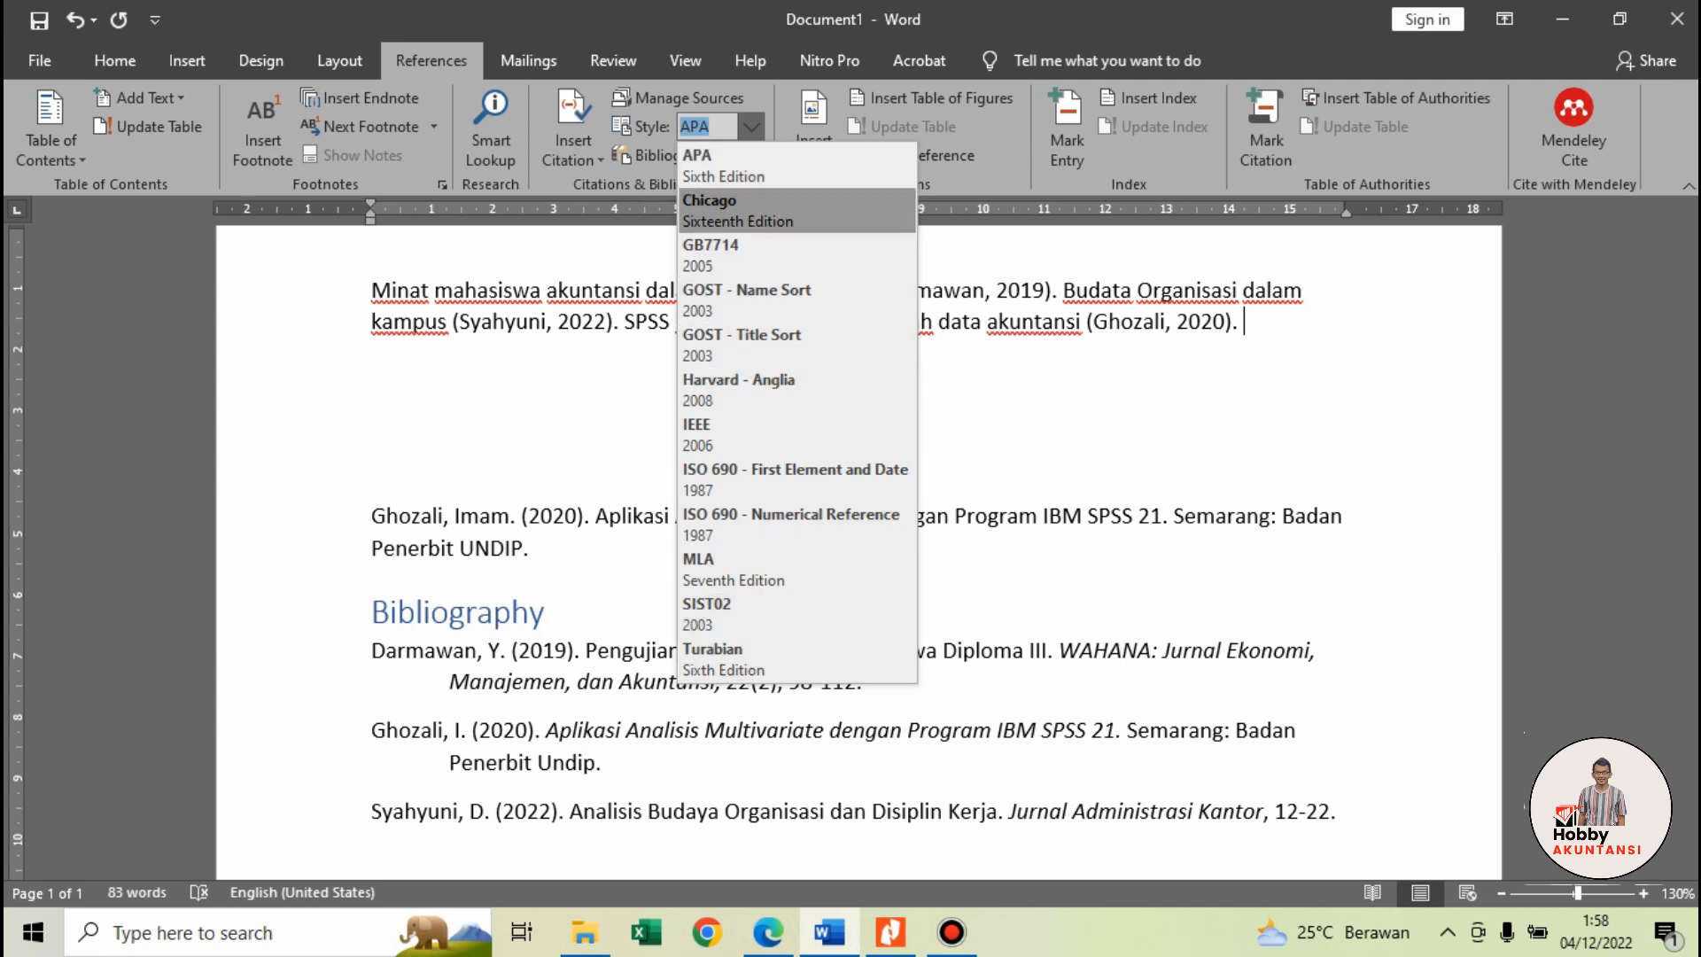
pyautogui.click(736, 210)
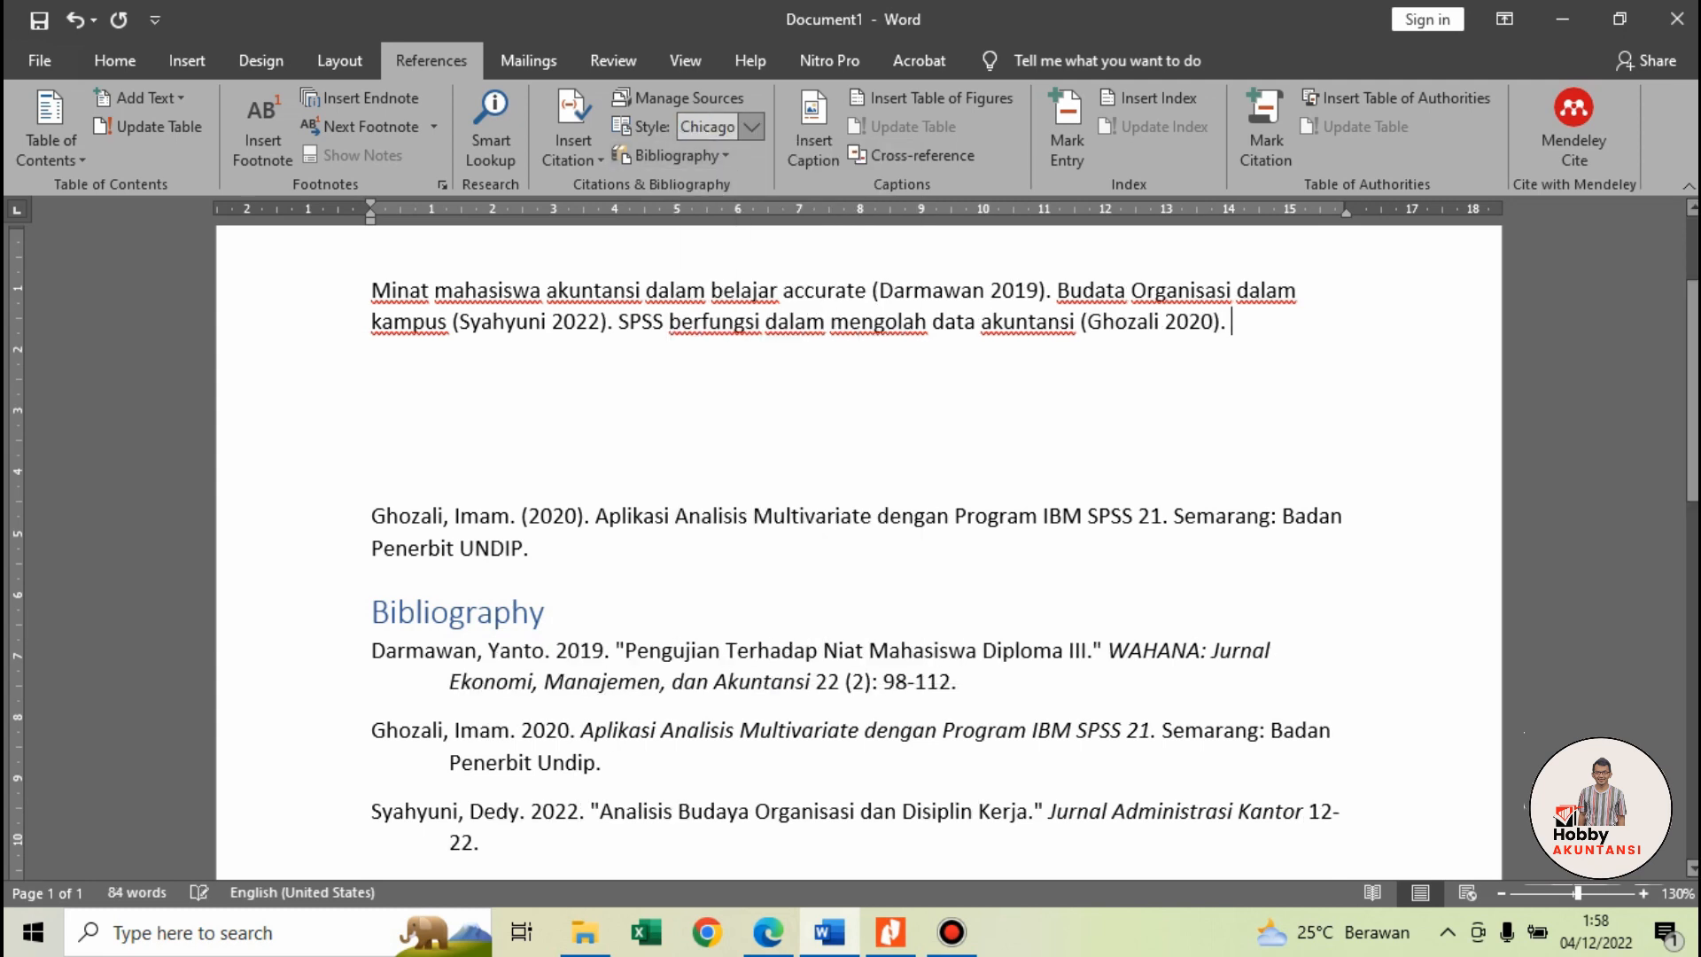
# Step: Try the GB7714 and GOST styles on the document's citations and bibliography
pyautogui.click(751, 126)
pyautogui.click(709, 241)
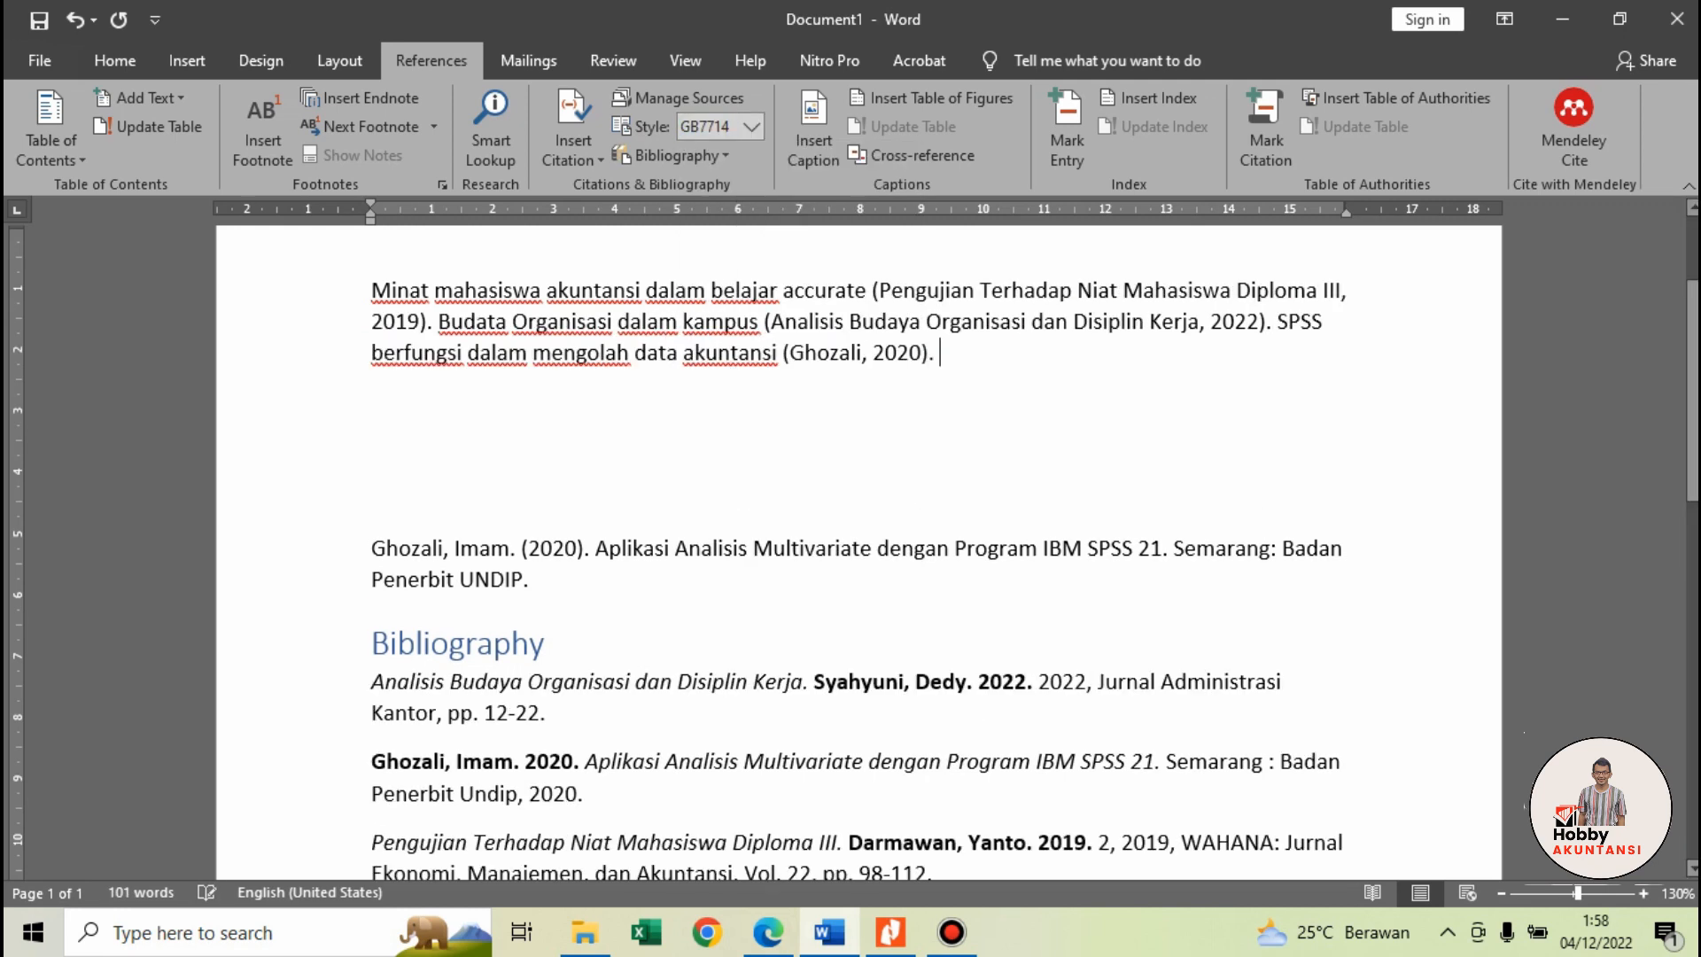
pyautogui.click(752, 126)
pyautogui.click(709, 338)
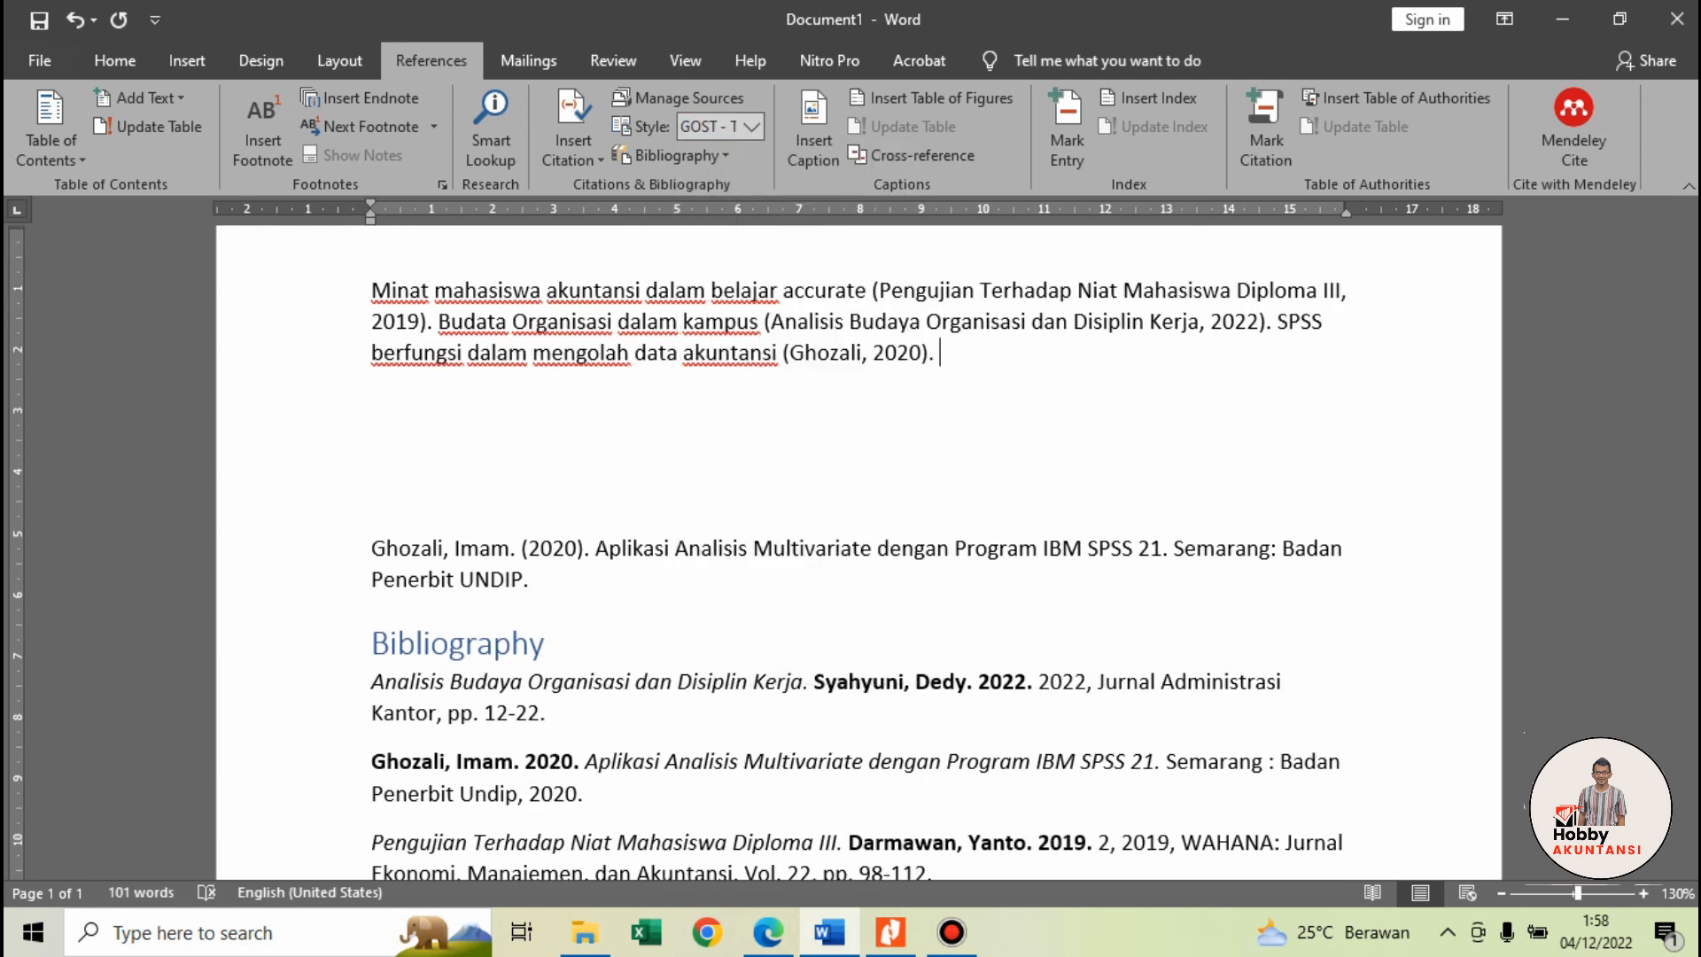
# Step: Set the document's citation and bibliography style to APA
pyautogui.click(752, 125)
pyautogui.click(726, 165)
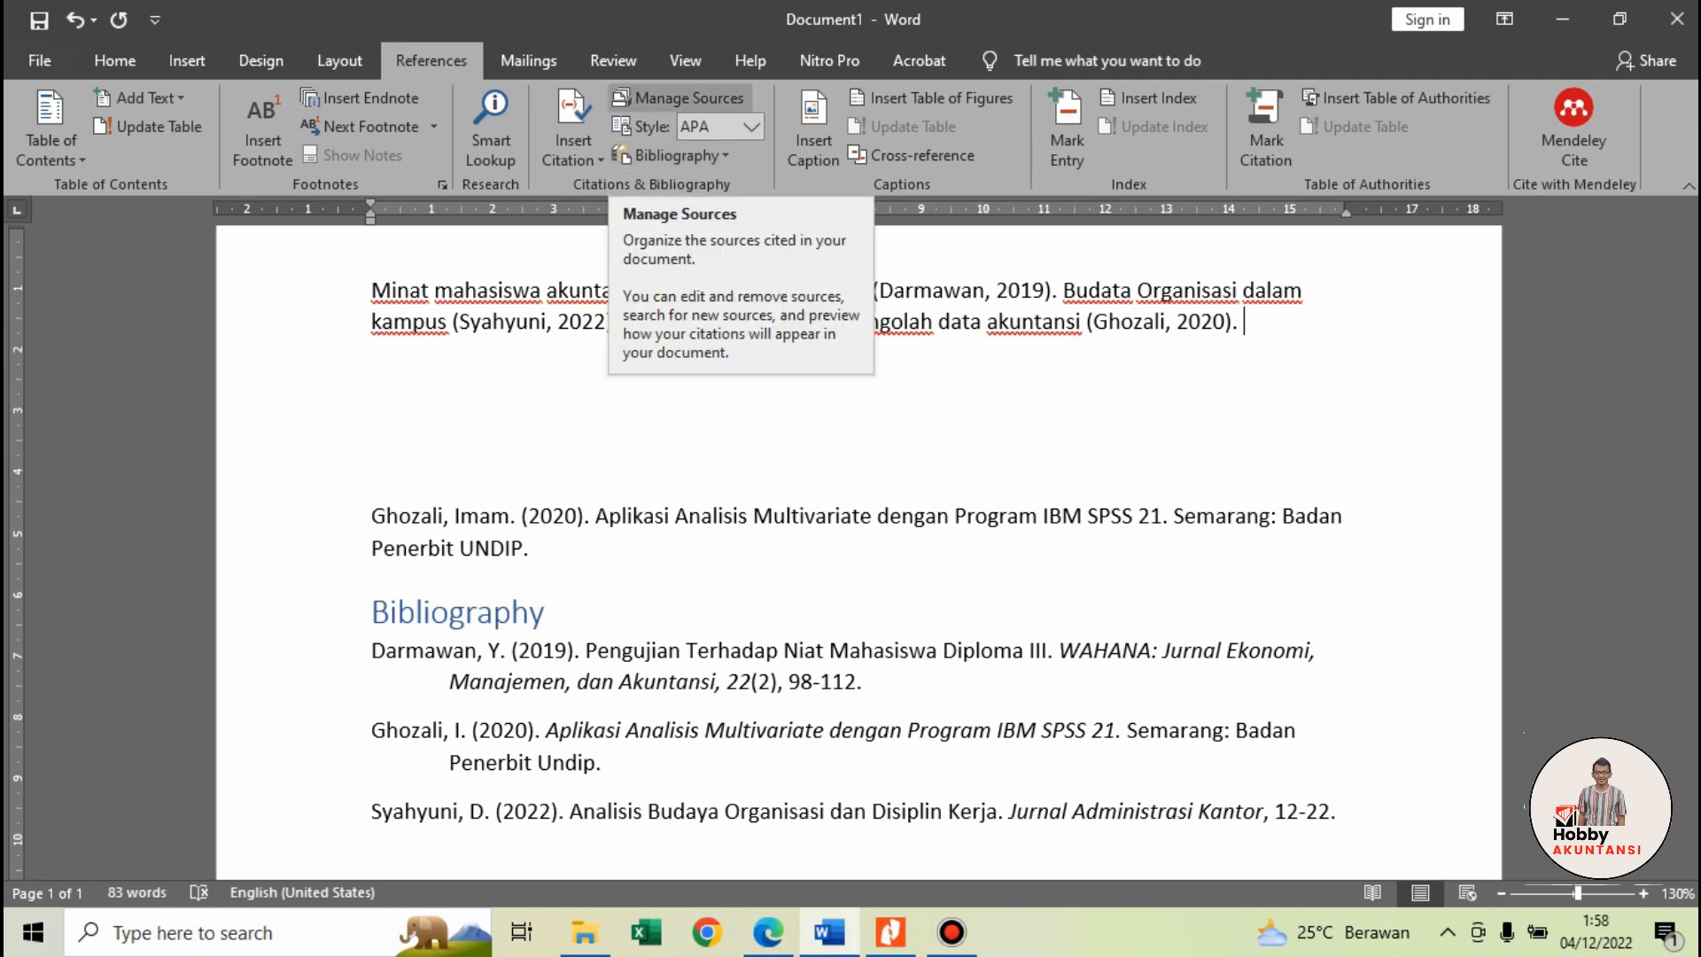
# Step: Open the Source Manager and compare its master and current source lists with the citations in the document
pyautogui.click(679, 97)
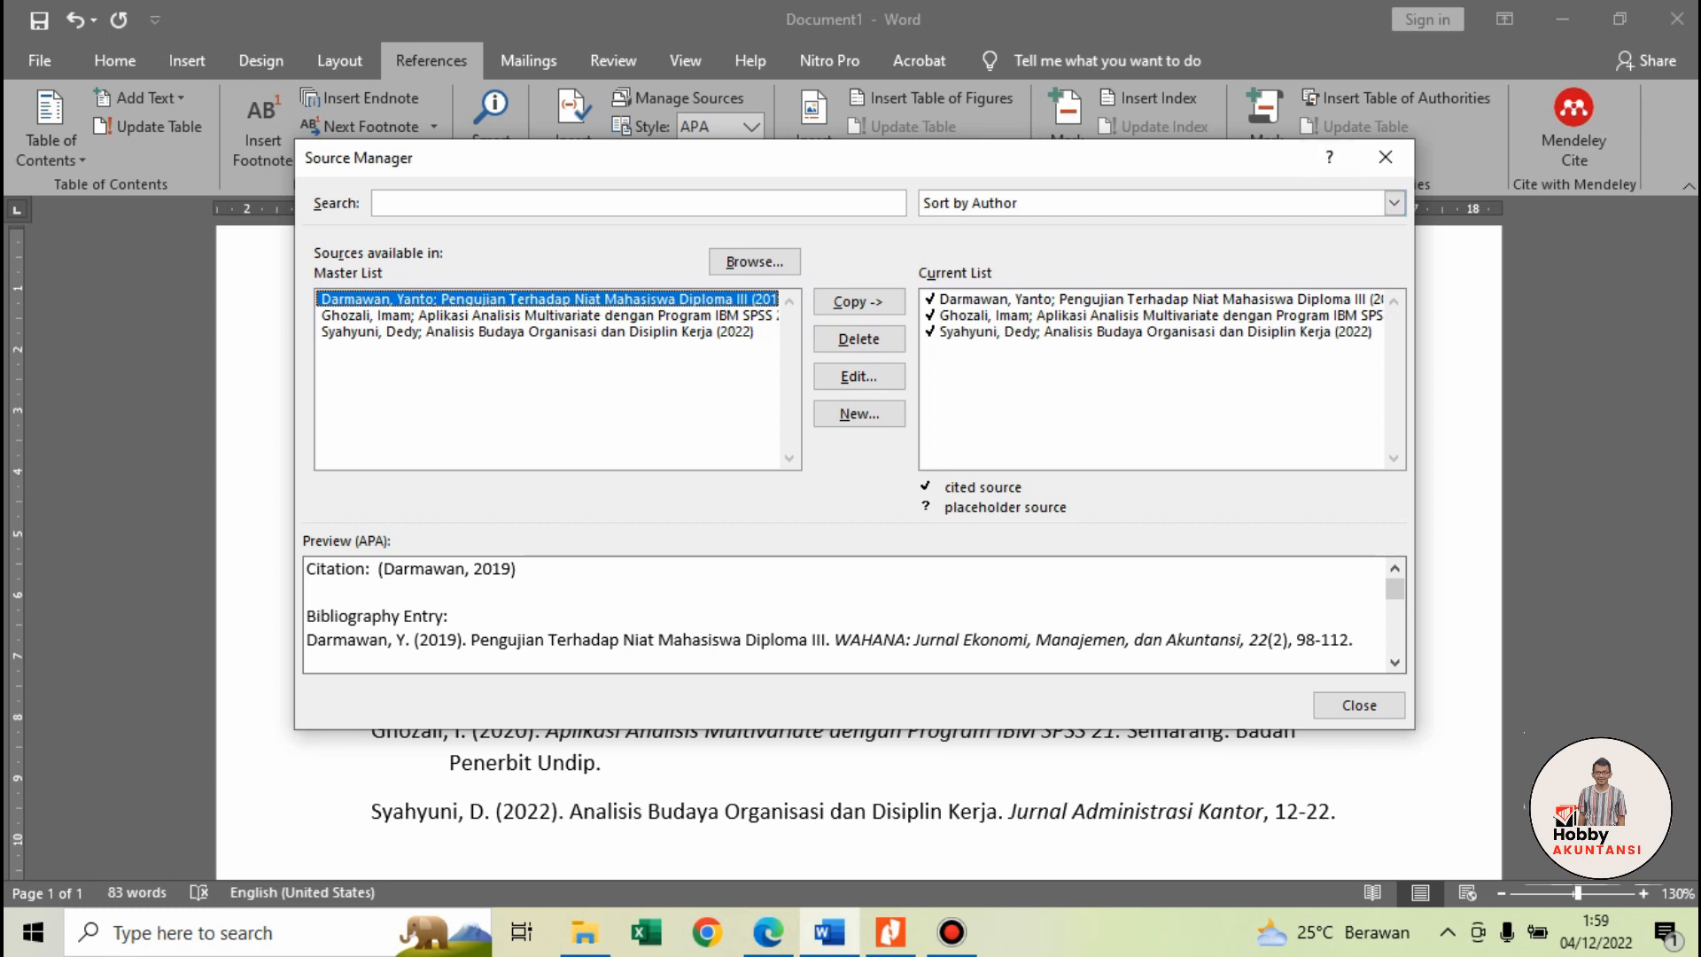
pyautogui.moveTo(922, 166); pyautogui.dragTo(941, 459)
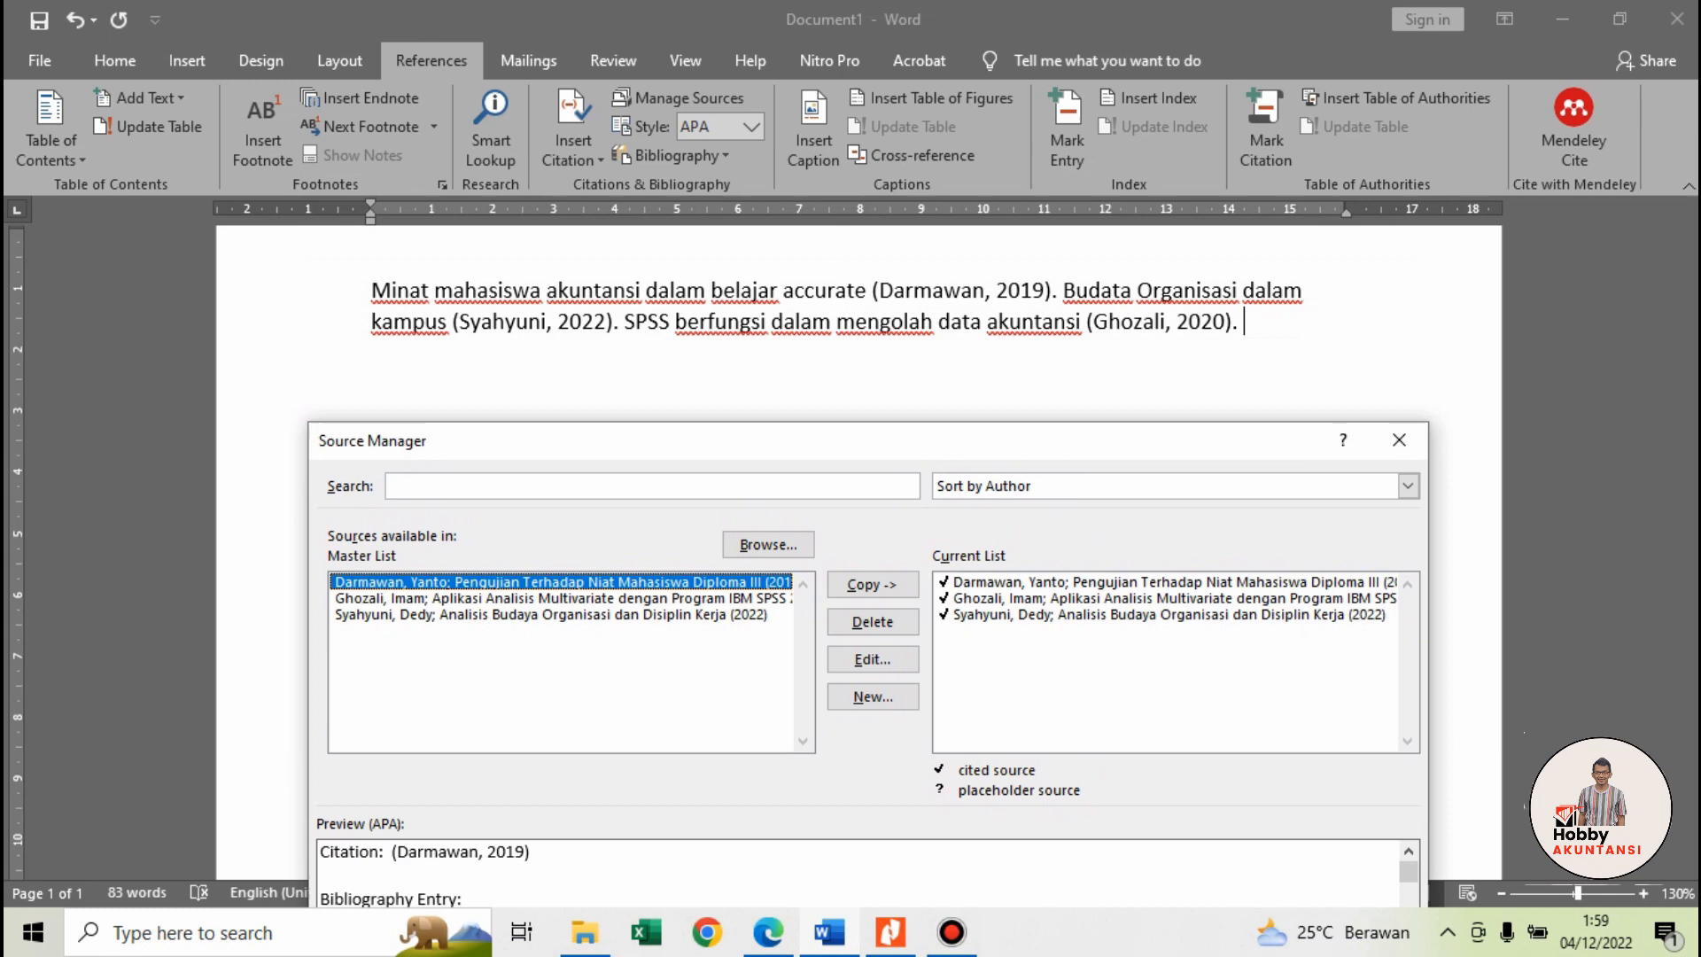
pyautogui.moveTo(859, 447); pyautogui.dragTo(806, 203)
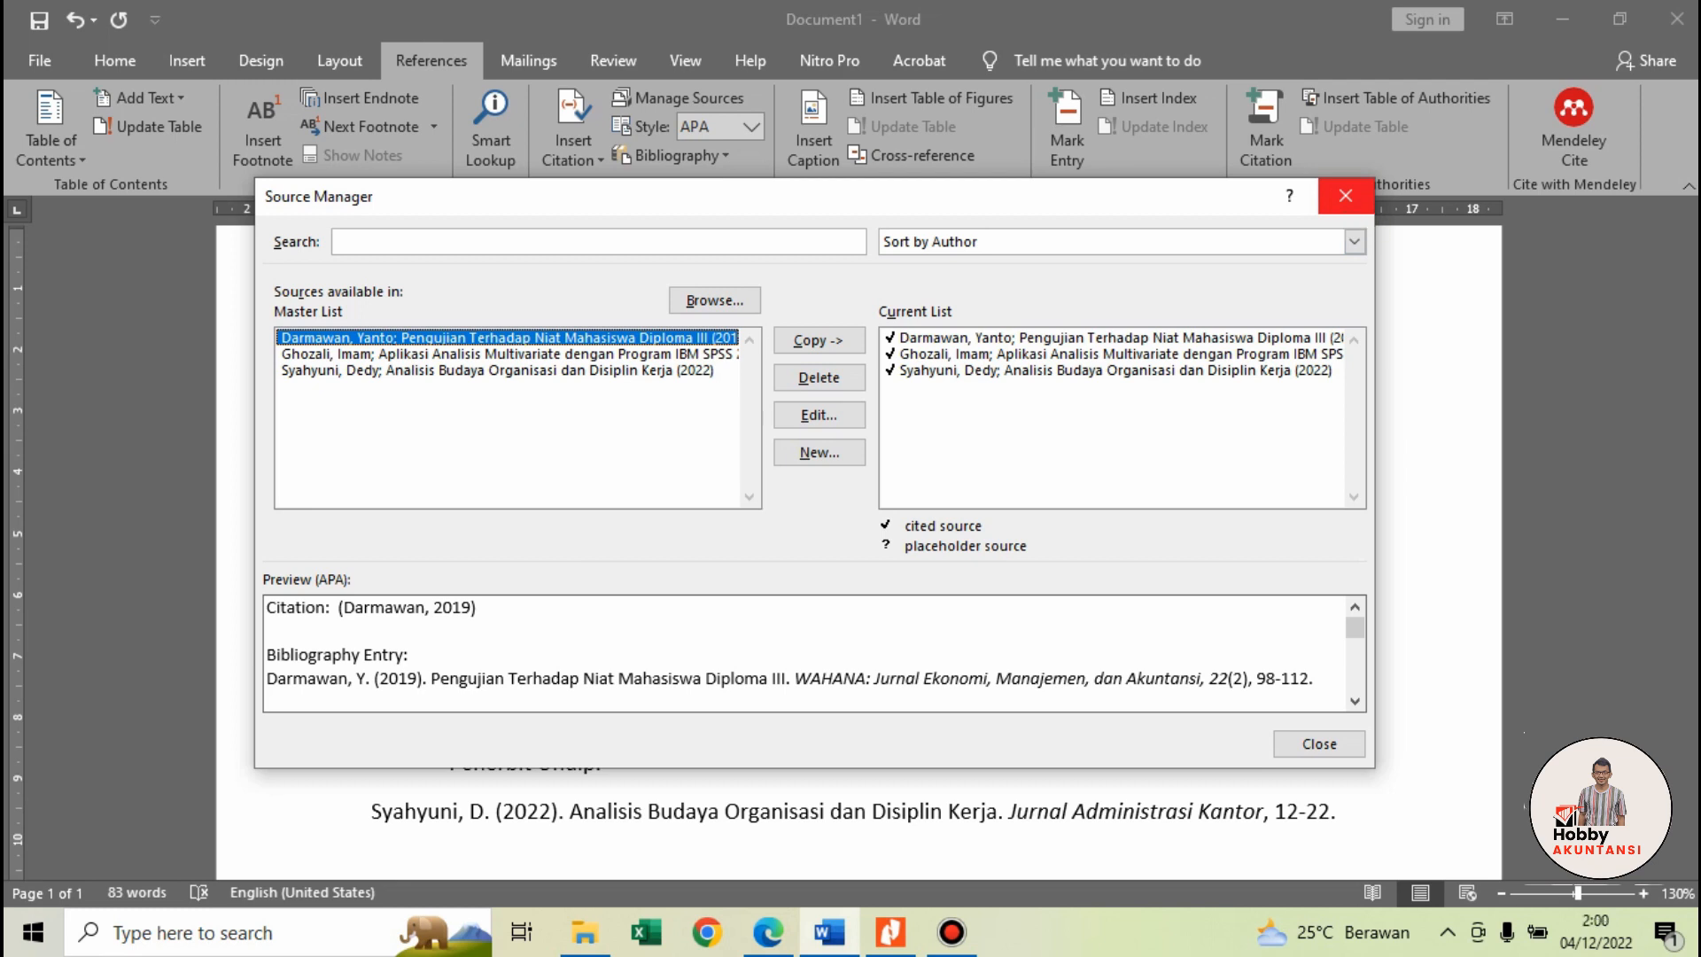
pyautogui.moveTo(803, 214); pyautogui.dragTo(893, 203)
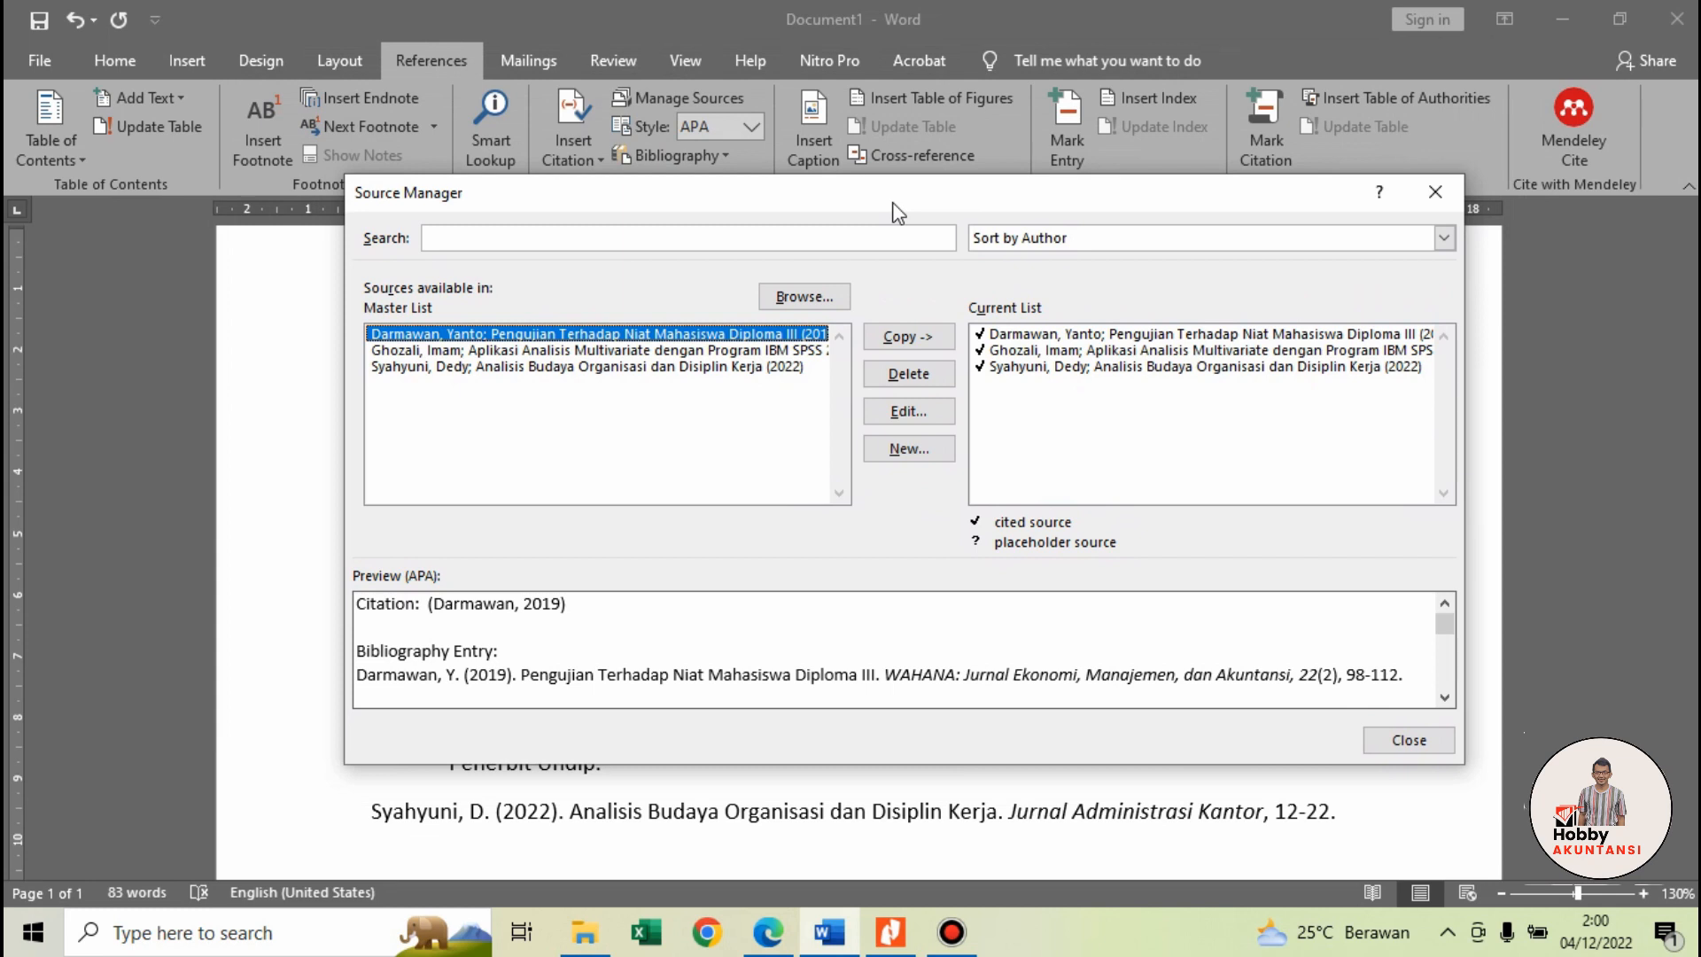